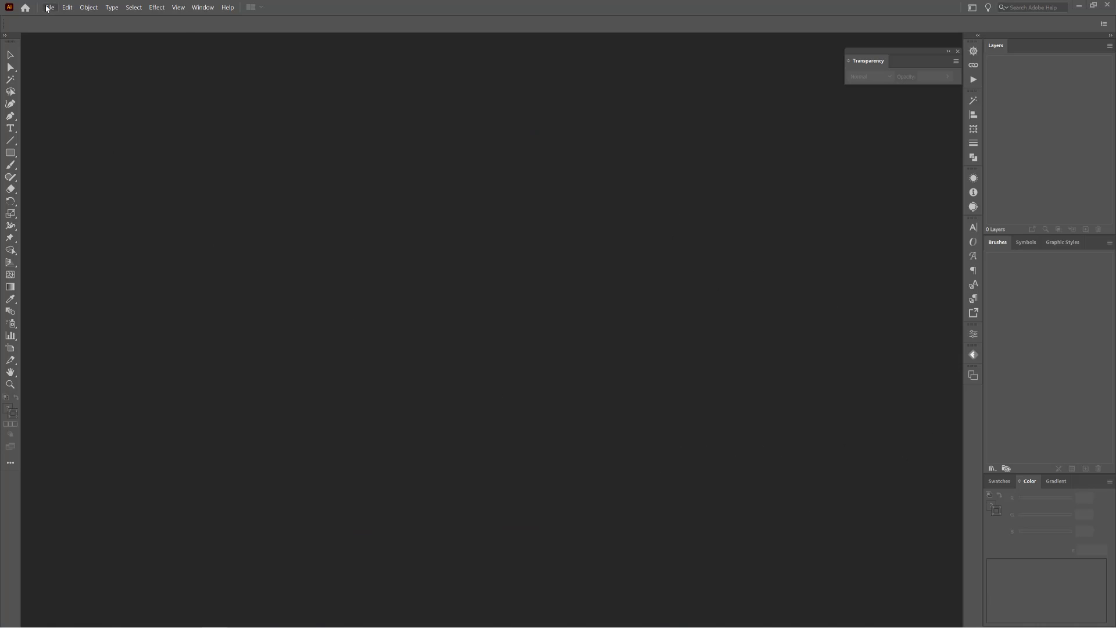
Create a new 340 × 210 mm RGB document named Grape_Branch
{"action": "left_click", "coordinate": [47, 8]}
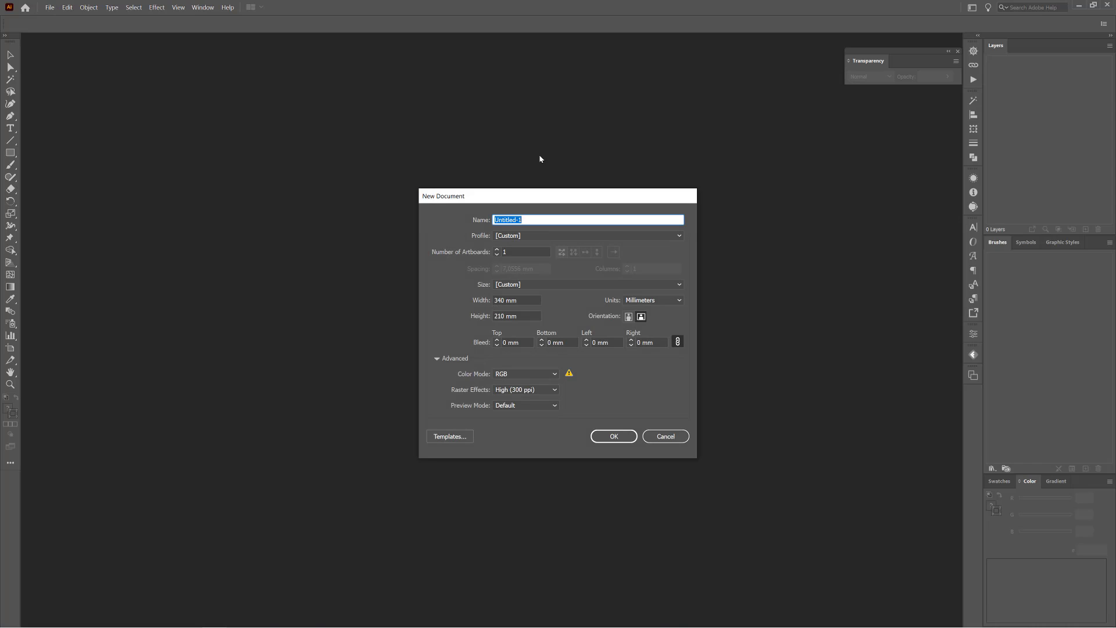
{"action": "type", "text": "Grape_Branch"}
{"action": "left_click", "coordinate": [614, 437]}
Load the Dagubi_Grape_element_Brushes library and enlarge its panel to show all brushes
{"action": "left_click", "coordinate": [993, 469]}
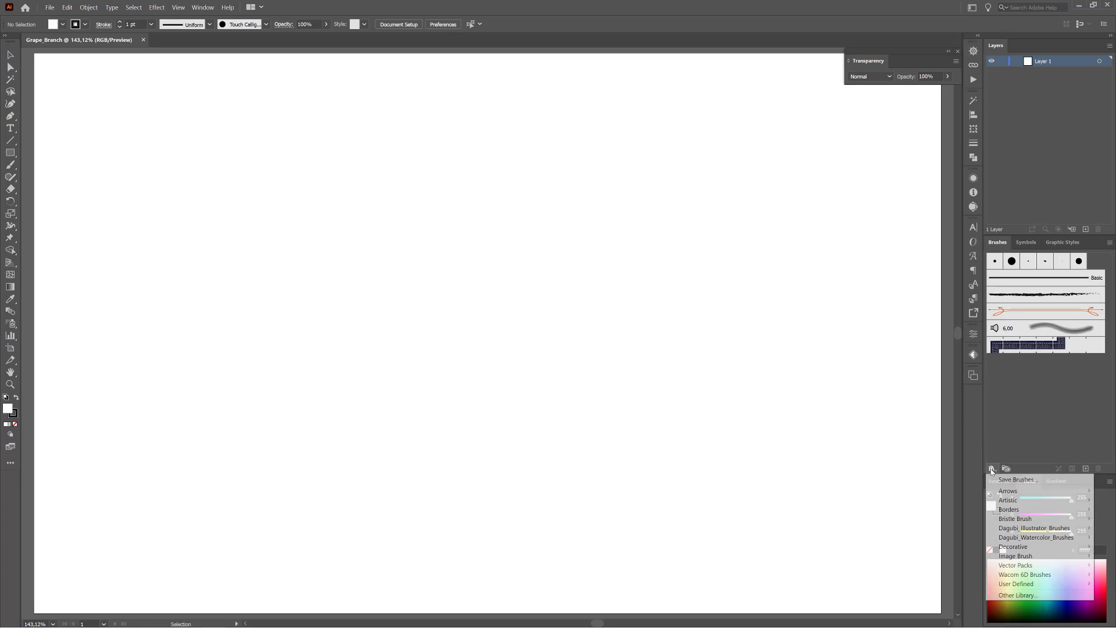
{"action": "mouse_move", "coordinate": [894, 389]}
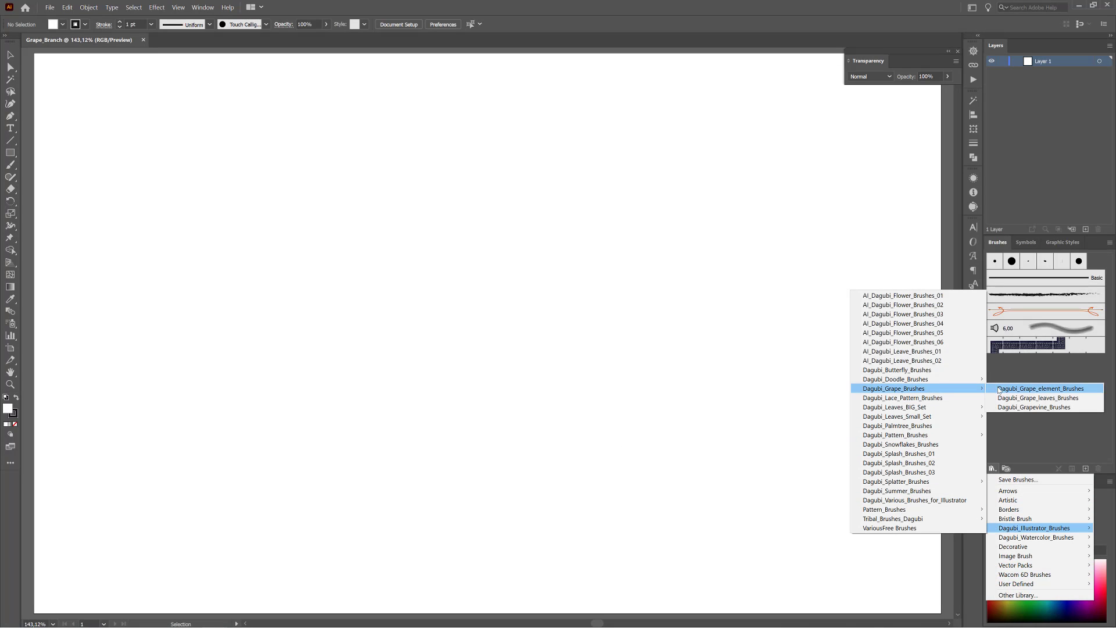
{"action": "left_click", "coordinate": [999, 388]}
{"action": "left_click_drag", "start_coordinate": [618, 323], "coordinate": [926, 119]}
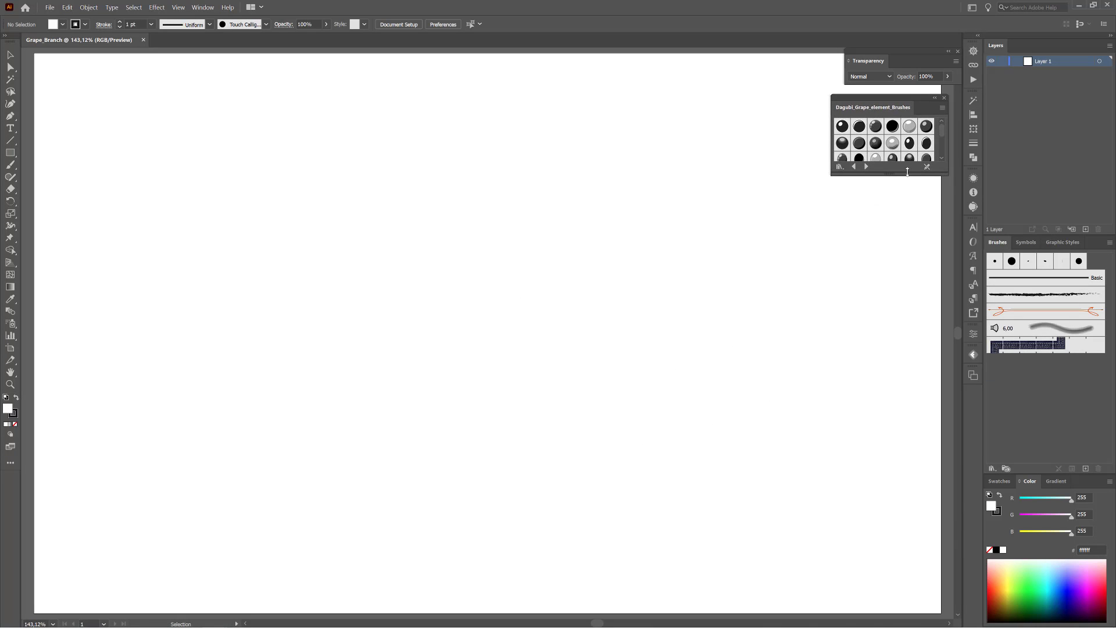
{"action": "left_click_drag", "start_coordinate": [907, 172], "coordinate": [904, 514]}
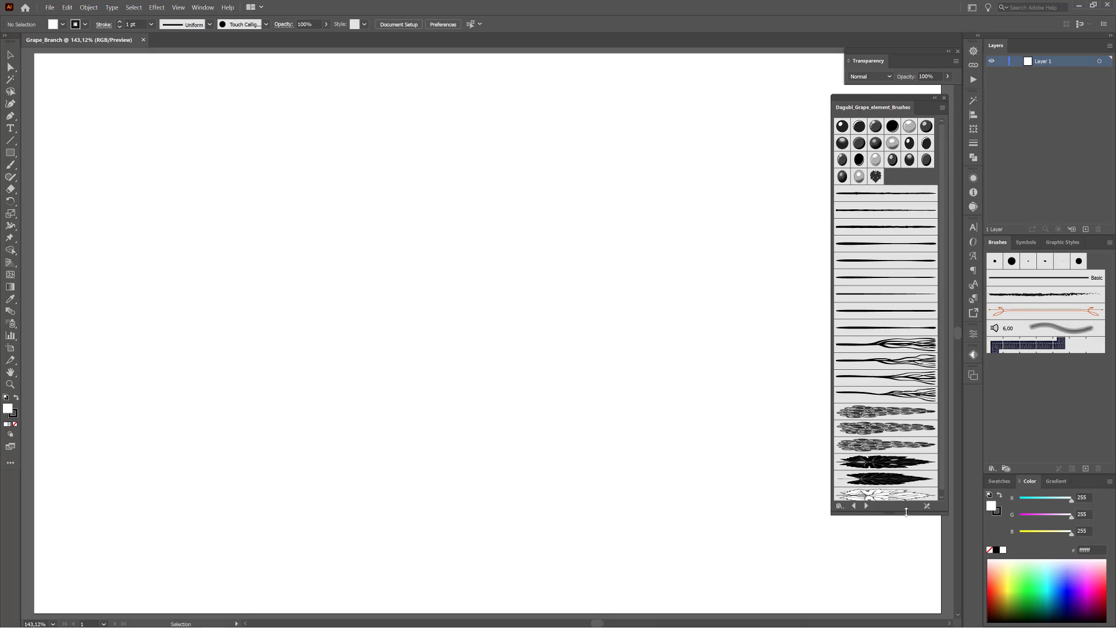
Pick the library's first line brush, confirm Paintbrush options, and bring up the stroke colour
{"action": "left_click", "coordinate": [886, 193]}
{"action": "double_click", "coordinate": [11, 165]}
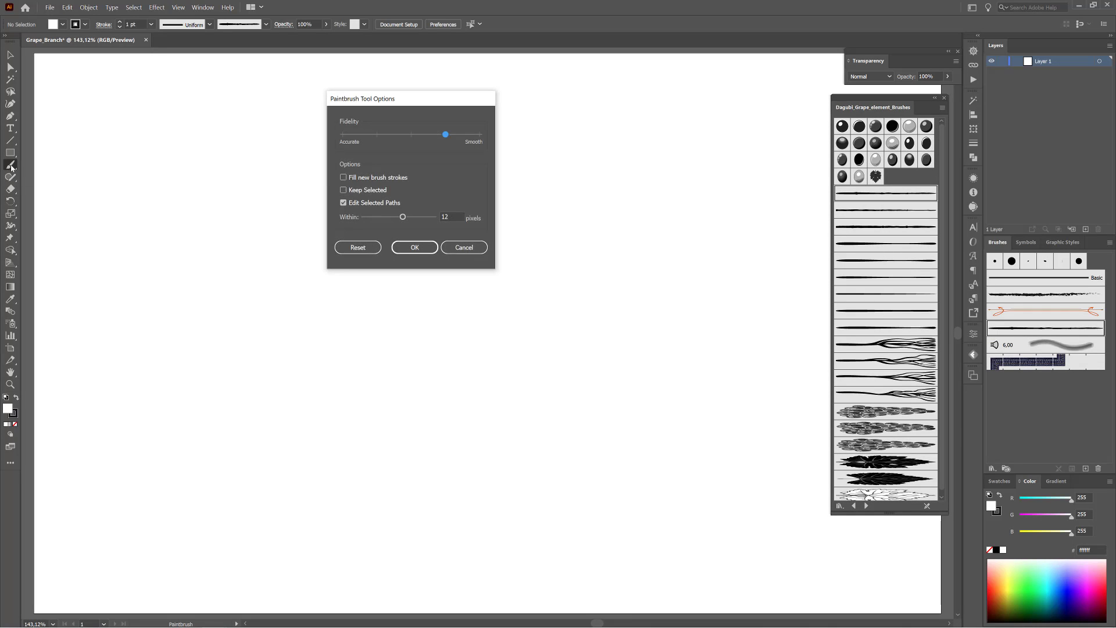
{"action": "left_click", "coordinate": [414, 247]}
{"action": "left_click", "coordinate": [998, 513]}
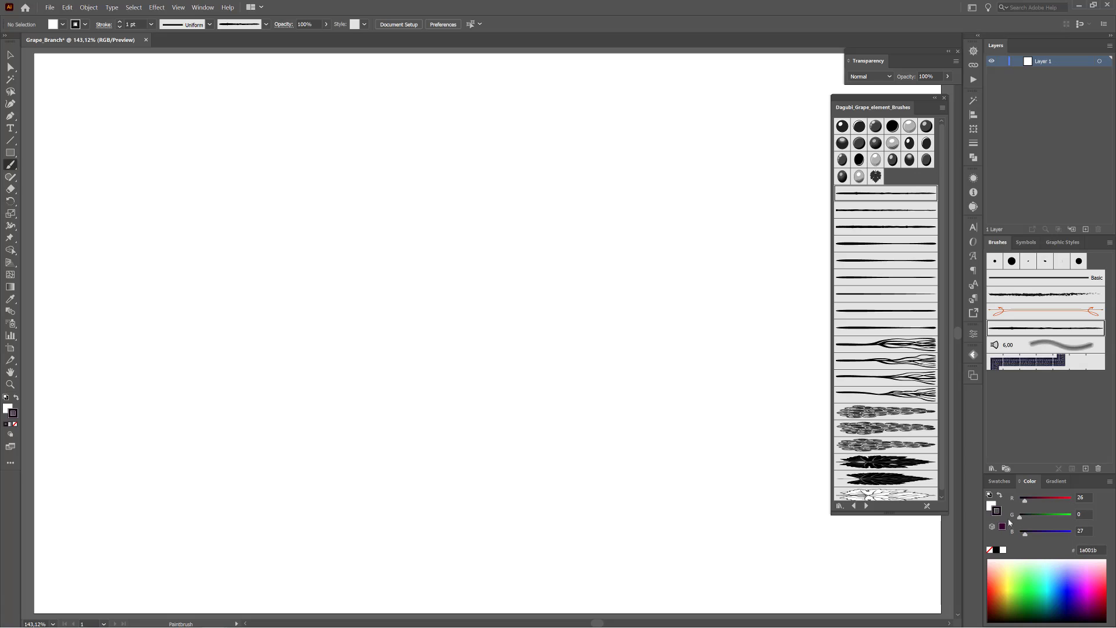
Paint a dark red wavy main branch, then a thinner second branch hanging from it
{"action": "left_click_drag", "start_coordinate": [1027, 505], "coordinate": [1040, 502]}
{"action": "left_click_drag", "start_coordinate": [613, 385], "coordinate": [632, 402]}
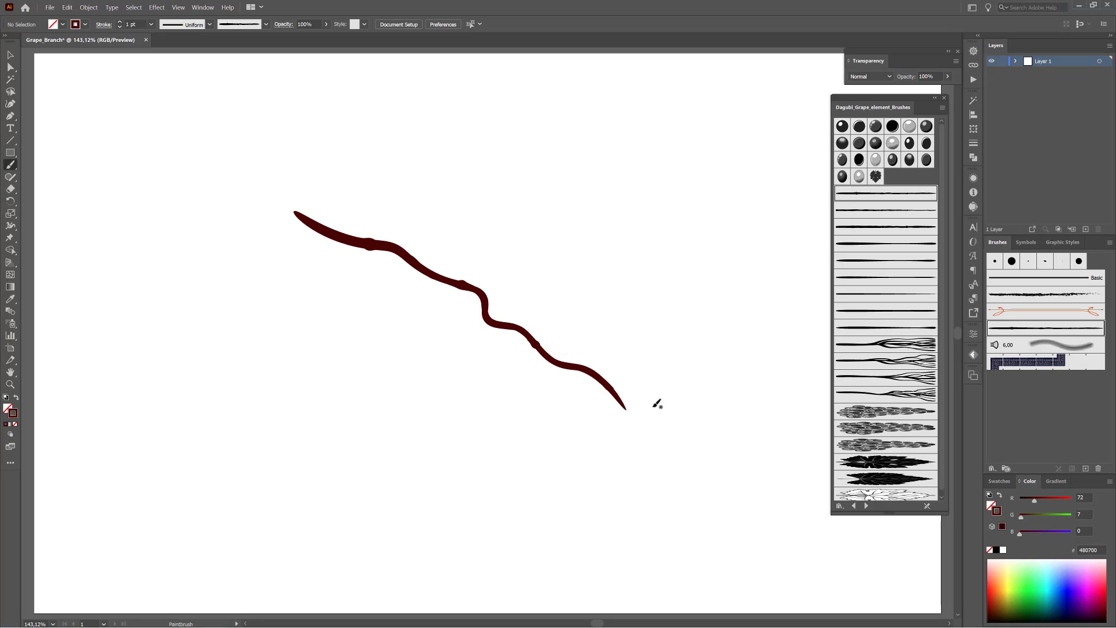
{"action": "left_click", "coordinate": [119, 26]}
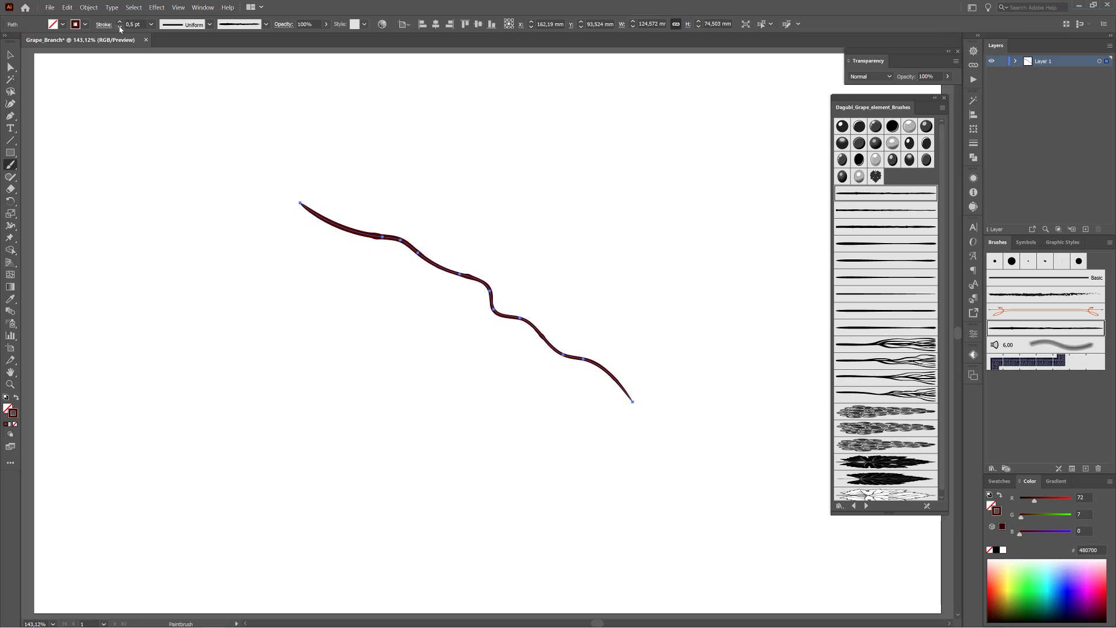
{"action": "left_click", "coordinate": [136, 113], "text": "ctrl"}
{"action": "left_click", "coordinate": [878, 215]}
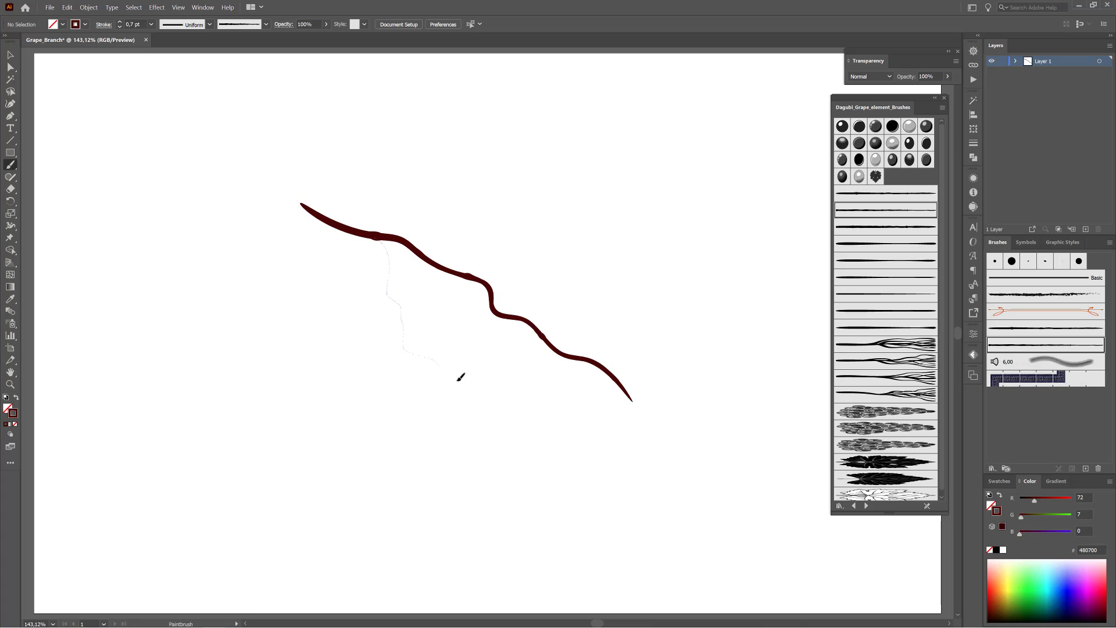
{"action": "left_click_drag", "start_coordinate": [460, 377], "coordinate": [467, 417]}
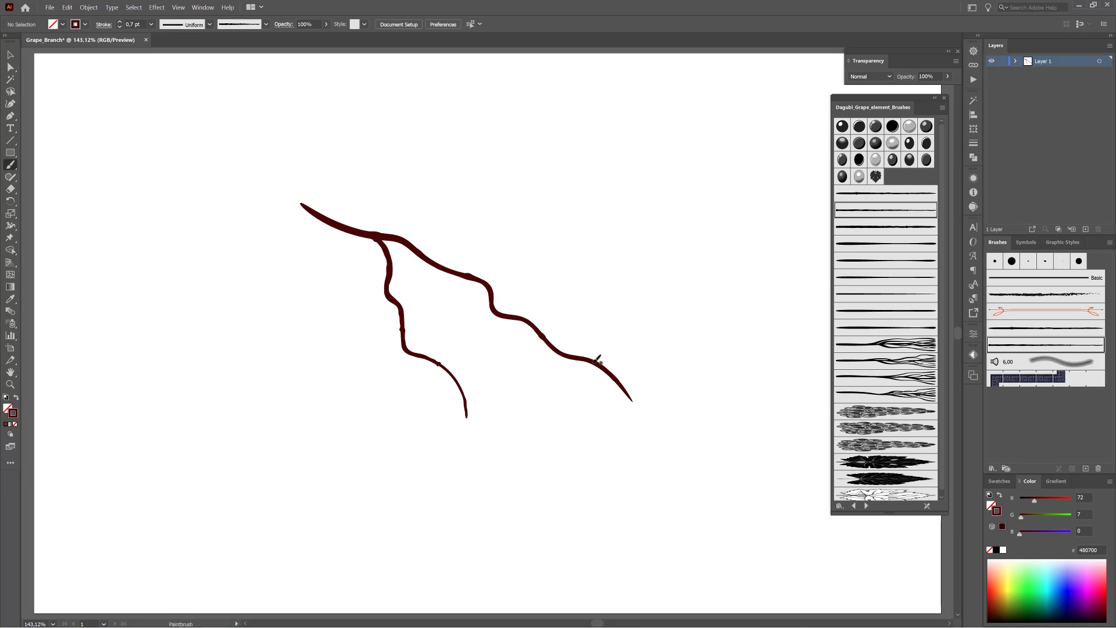
Drag the main branch's end anchor point to extend its tip
{"action": "left_click", "coordinate": [344, 342], "text": "ctrl"}
{"action": "key", "text": "a"}
{"action": "left_click", "coordinate": [633, 402]}
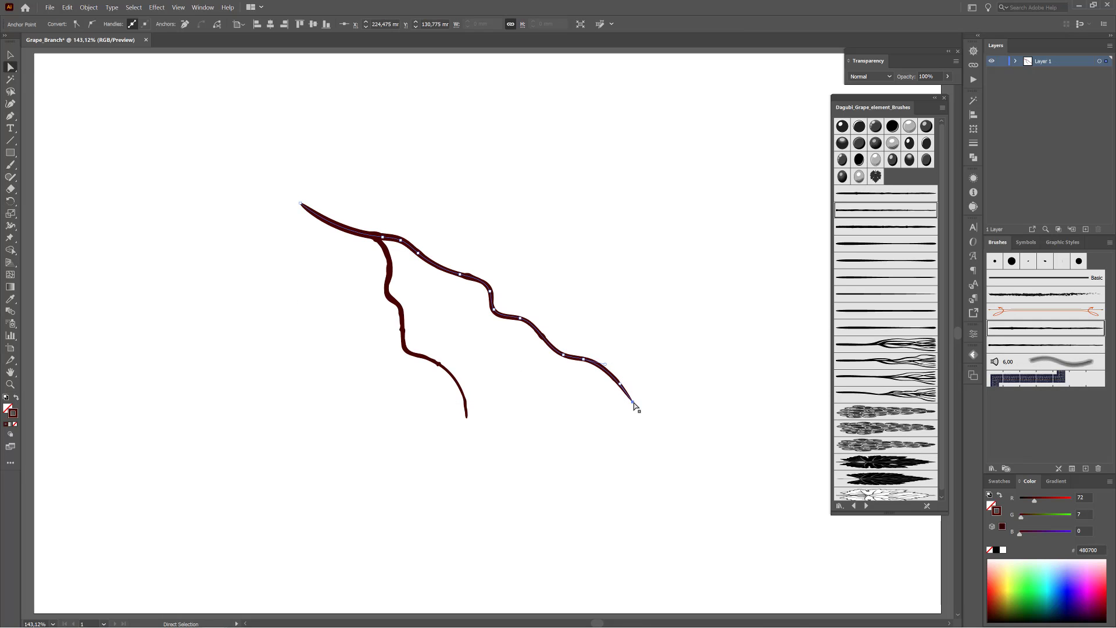
{"action": "mouse_move", "coordinate": [635, 405]}
{"action": "left_mouse_down"}
{"action": "mouse_move", "coordinate": [649, 403]}
{"action": "mouse_move", "coordinate": [614, 402]}
{"action": "left_mouse_up"}
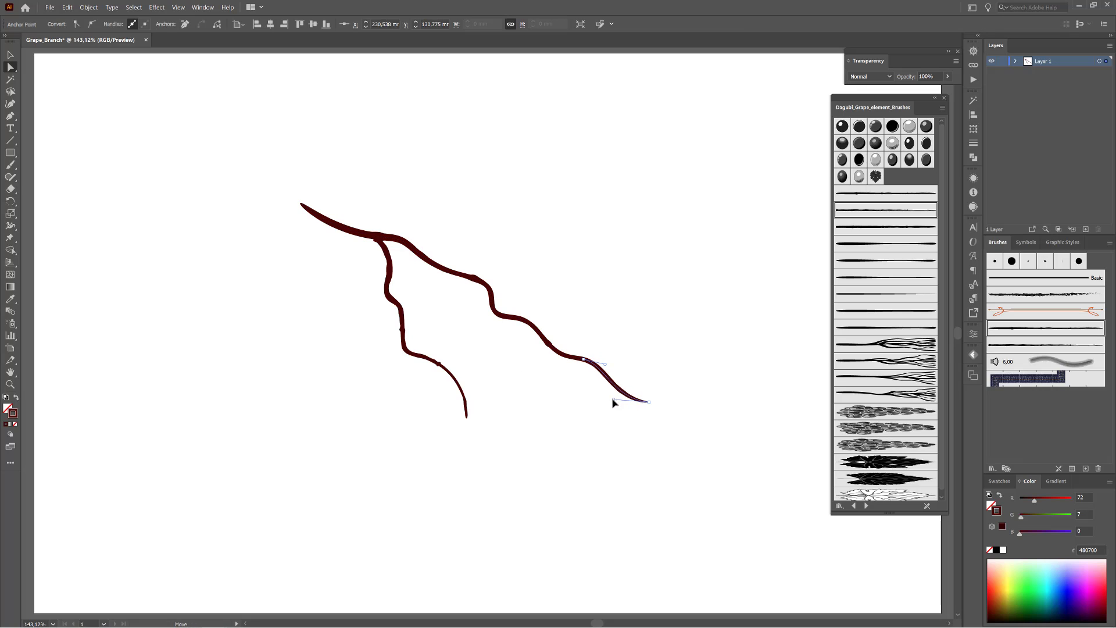
Check the upper and lower branches, then pick the branching tendril brush for painting
{"action": "left_click", "coordinate": [386, 249], "text": "ctrl"}
{"action": "left_click", "coordinate": [387, 255], "text": "ctrl"}
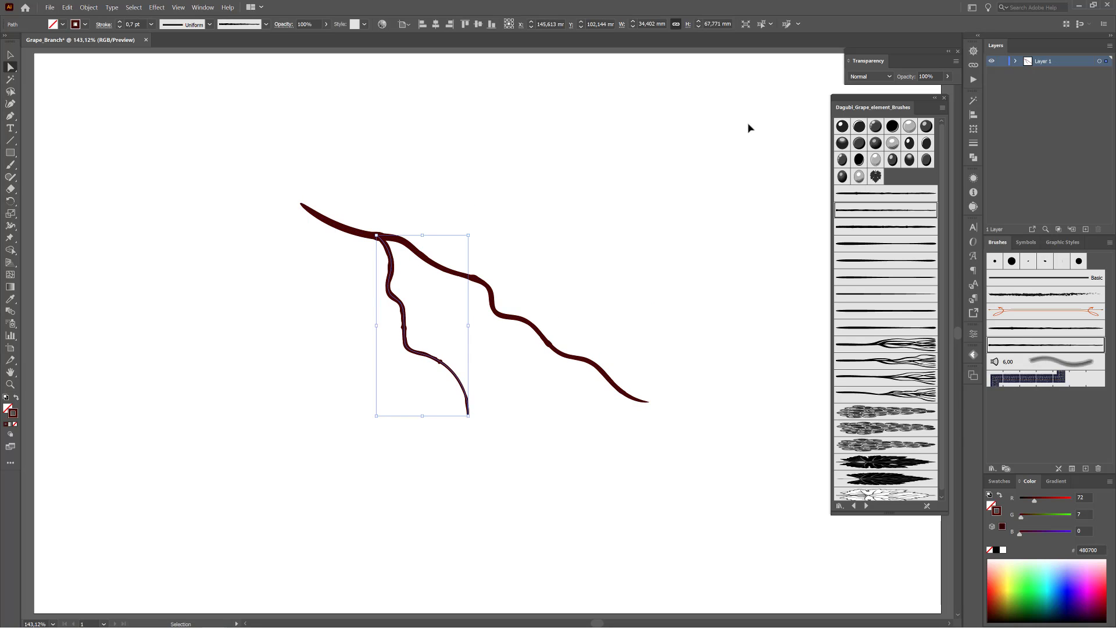
{"action": "left_click", "coordinate": [740, 126], "text": "ctrl"}
{"action": "left_click", "coordinate": [886, 344]}
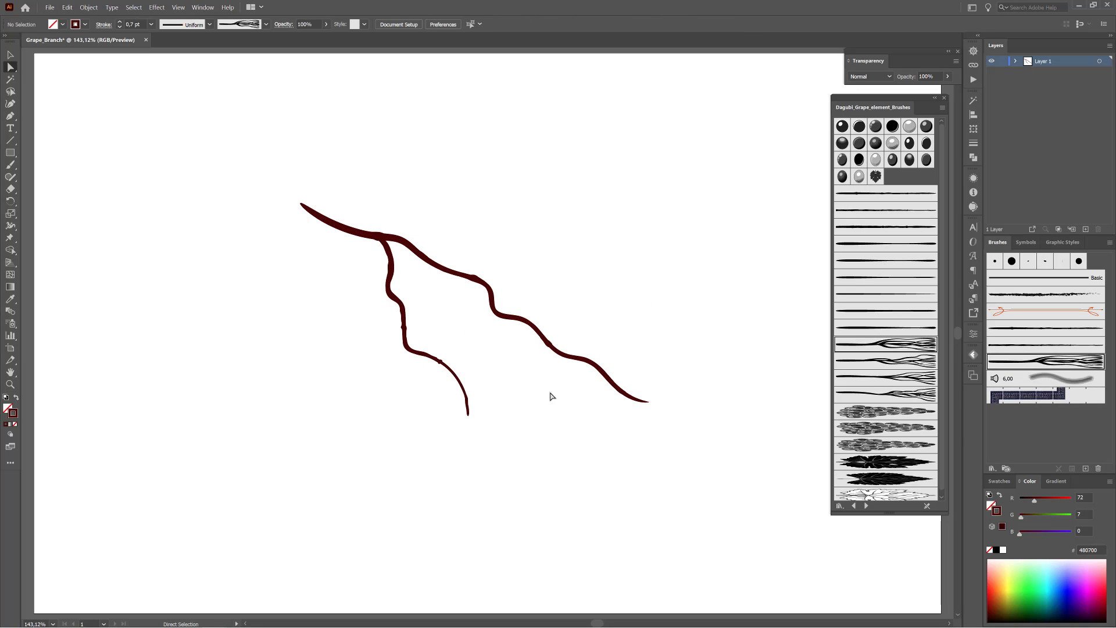
{"action": "left_click", "coordinate": [11, 165]}
Paint a 1 pt tendril hanging from the right branch, repainting it for a better shape
{"action": "left_click_drag", "start_coordinate": [577, 387], "coordinate": [575, 401]}
{"action": "left_click", "coordinate": [120, 22]}
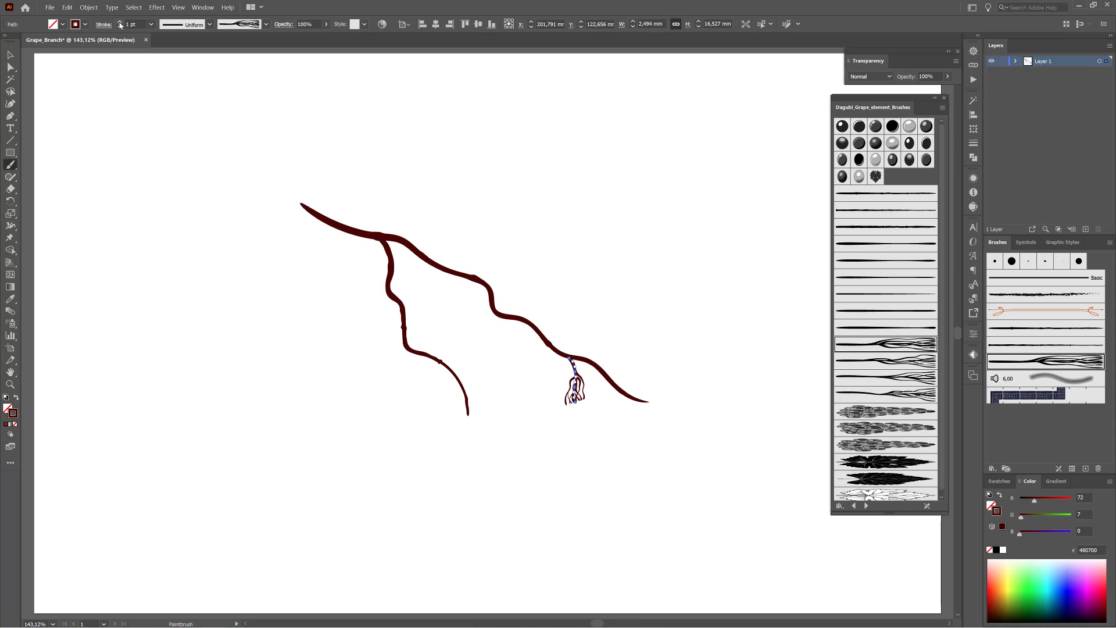
{"action": "left_click", "coordinate": [138, 218], "text": "ctrl"}
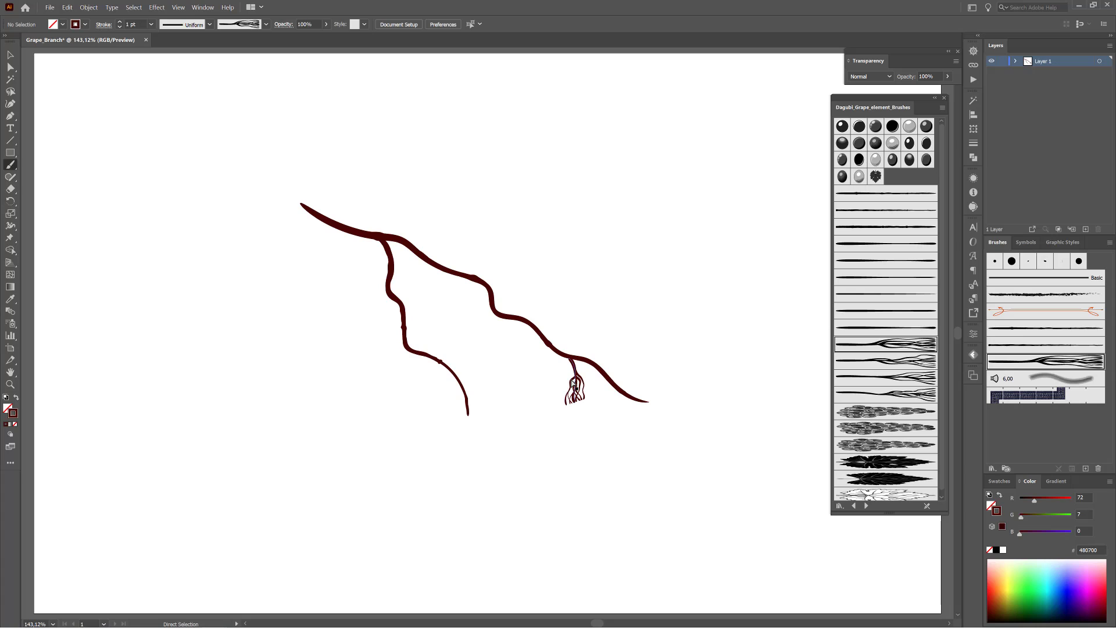
{"action": "left_click_drag", "start_coordinate": [577, 375], "coordinate": [573, 400]}
{"action": "left_click", "coordinate": [671, 174], "text": "ctrl"}
Paint tendrils from the lower branch and beneath the top branch fork with other tendril brushes
{"action": "left_click", "coordinate": [907, 361]}
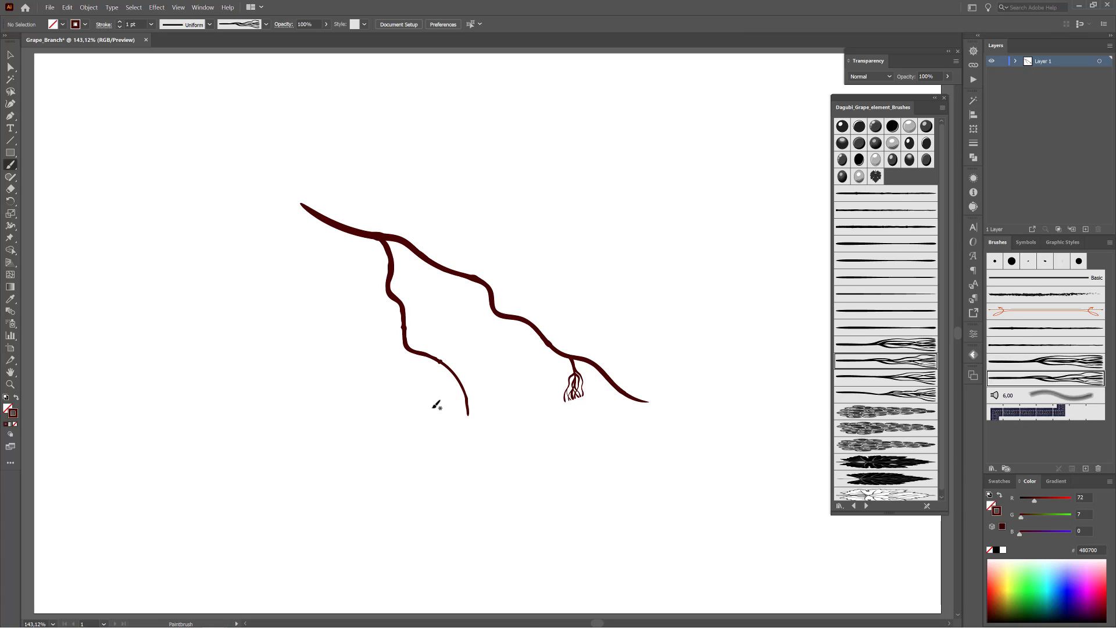
{"action": "left_click_drag", "start_coordinate": [447, 404], "coordinate": [461, 418]}
{"action": "left_click", "coordinate": [901, 378]}
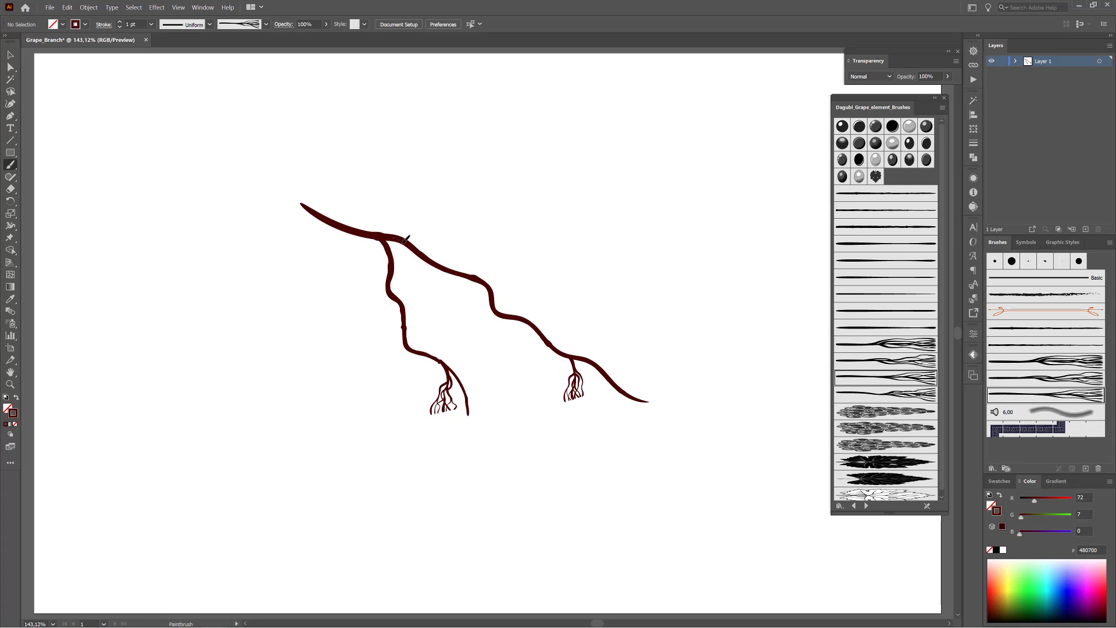
{"action": "left_click_drag", "start_coordinate": [408, 282], "coordinate": [414, 270]}
{"action": "left_click", "coordinate": [10, 225]}
{"action": "left_click", "coordinate": [35, 239]}
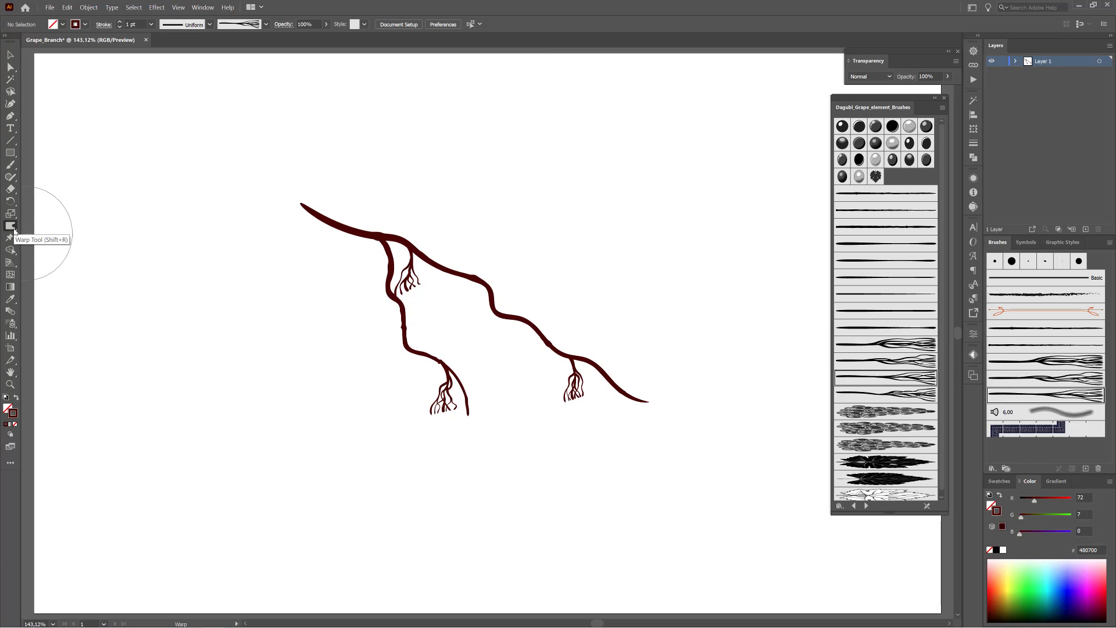
Warp the branch end, stretch the lower-left tendril down, and push the middle dip up
{"action": "double_click", "coordinate": [11, 226]}
{"action": "left_click", "coordinate": [465, 247]}
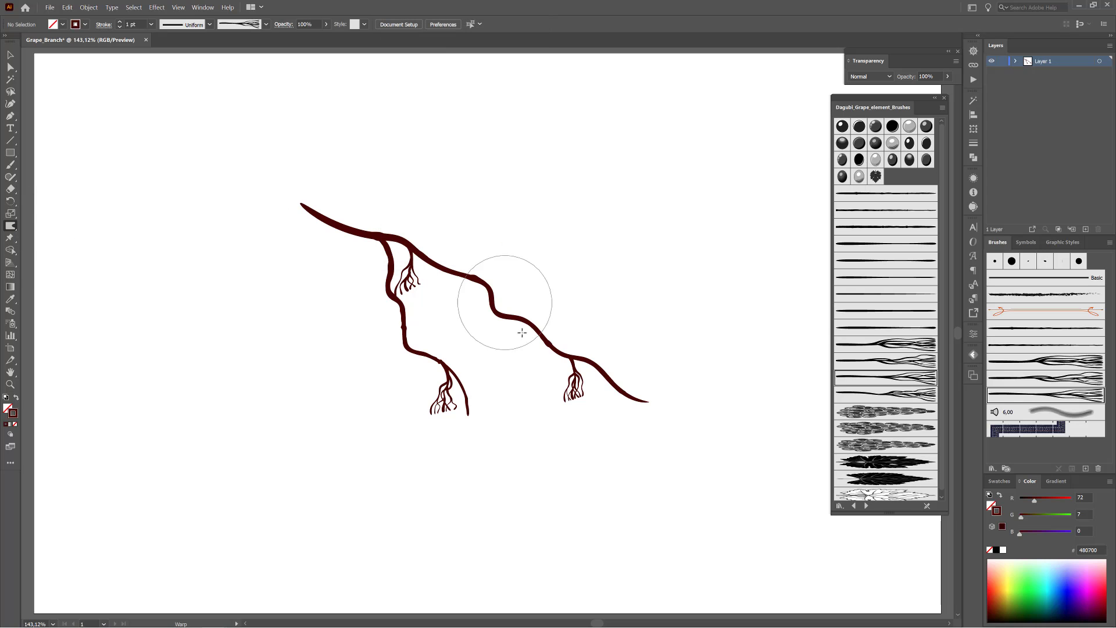
{"action": "left_click_drag", "start_coordinate": [614, 244], "coordinate": [667, 192]}
{"action": "left_click_drag", "start_coordinate": [643, 408], "coordinate": [651, 395]}
{"action": "left_click_drag", "start_coordinate": [467, 414], "coordinate": [470, 427]}
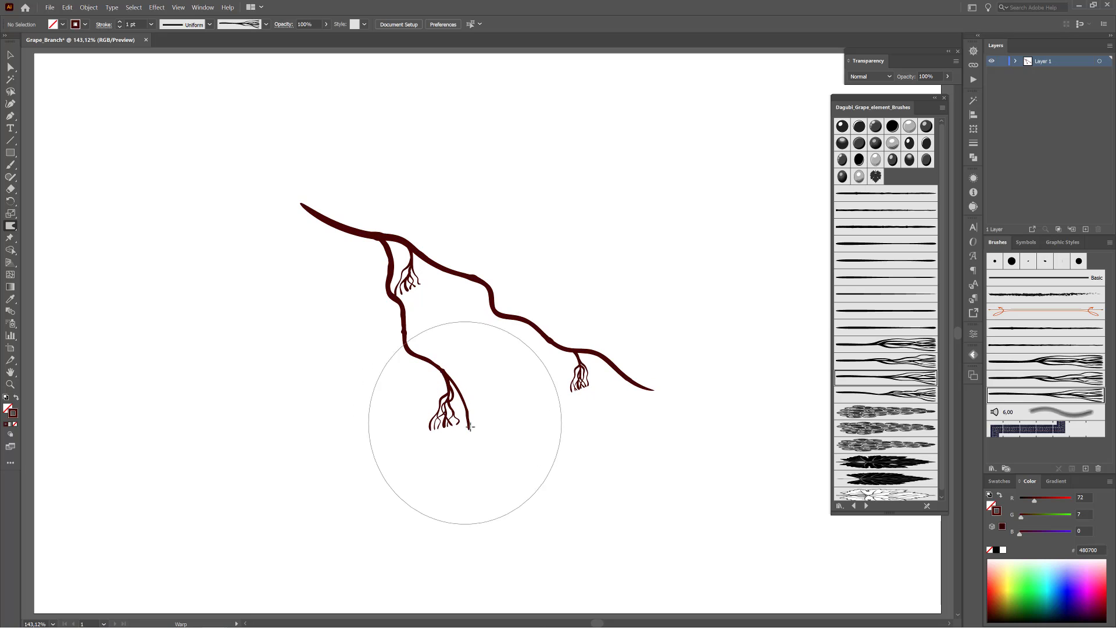
{"action": "left_click_drag", "start_coordinate": [621, 195], "coordinate": [584, 232]}
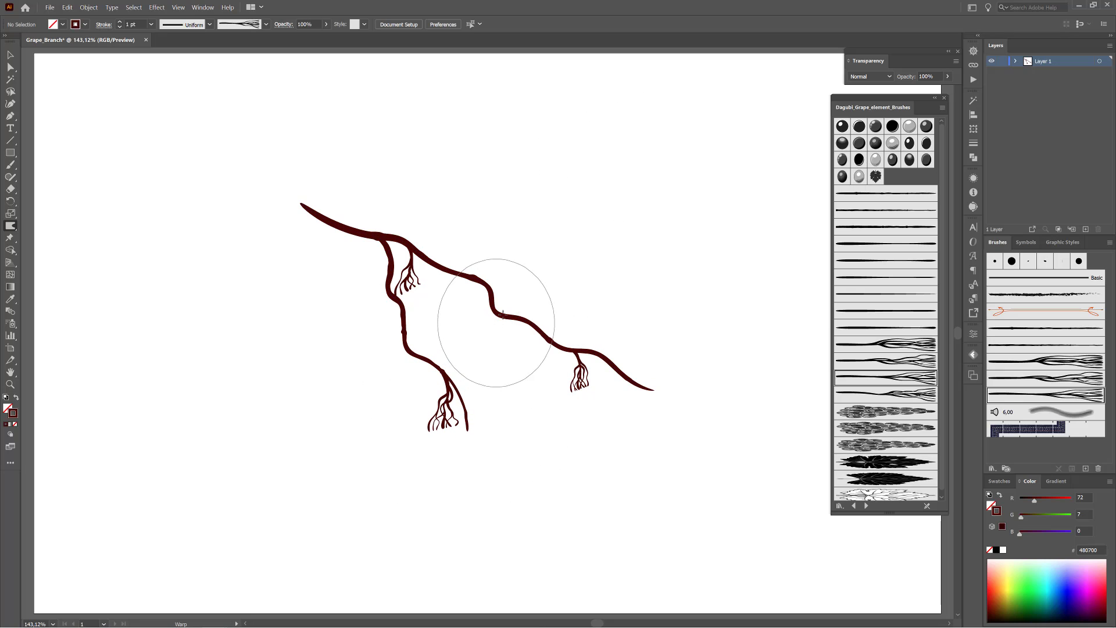
{"action": "left_click_drag", "start_coordinate": [502, 315], "coordinate": [511, 296]}
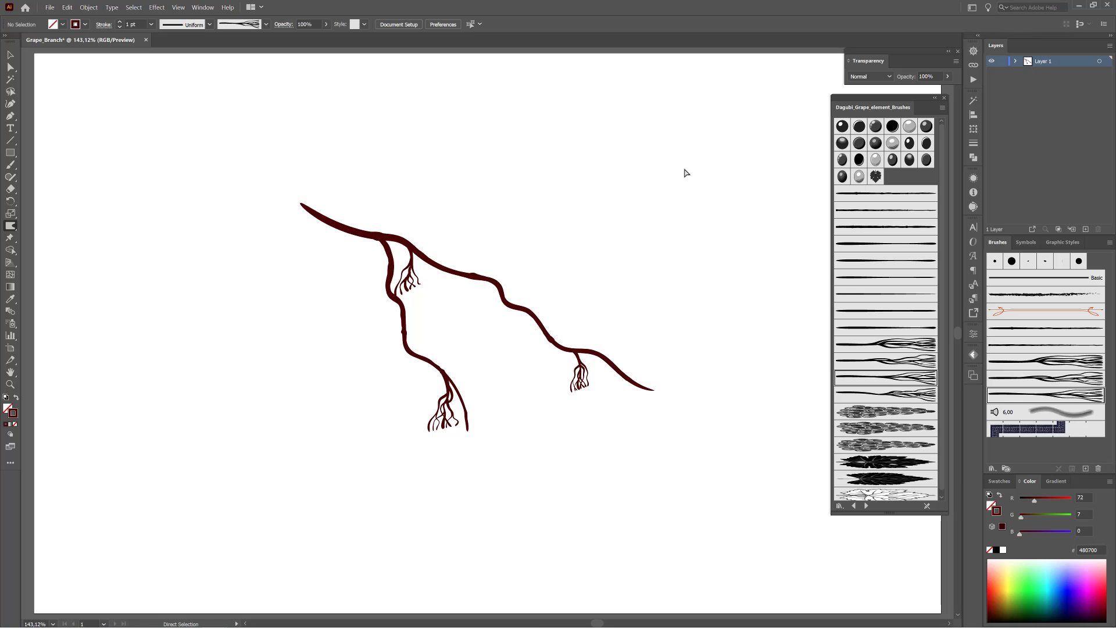
Select the whole branch and move it higher on the artboard
{"action": "key", "text": "a"}
{"action": "left_click_drag", "start_coordinate": [229, 142], "coordinate": [730, 511]}
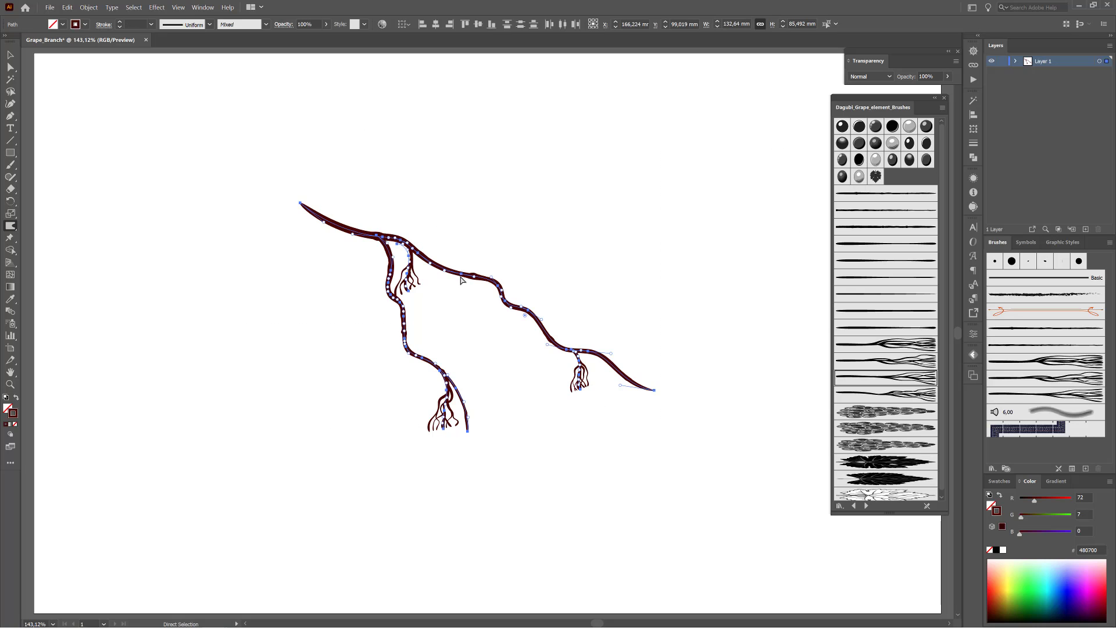
{"action": "left_click_drag", "start_coordinate": [459, 273], "coordinate": [465, 236]}
{"action": "left_click", "coordinate": [713, 212]}
{"action": "key", "text": "shift+r"}
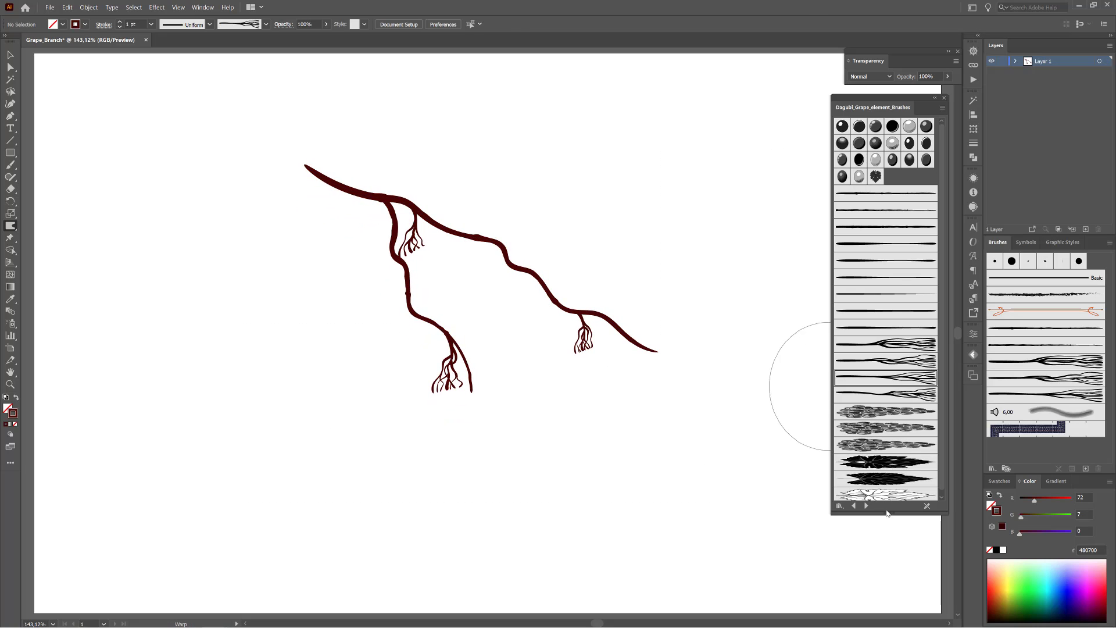
Paint a test grape cluster from Dagubi_Grapevine_Brushes at the branch tip, try brushes, then delete it
{"action": "left_click", "coordinate": [866, 506]}
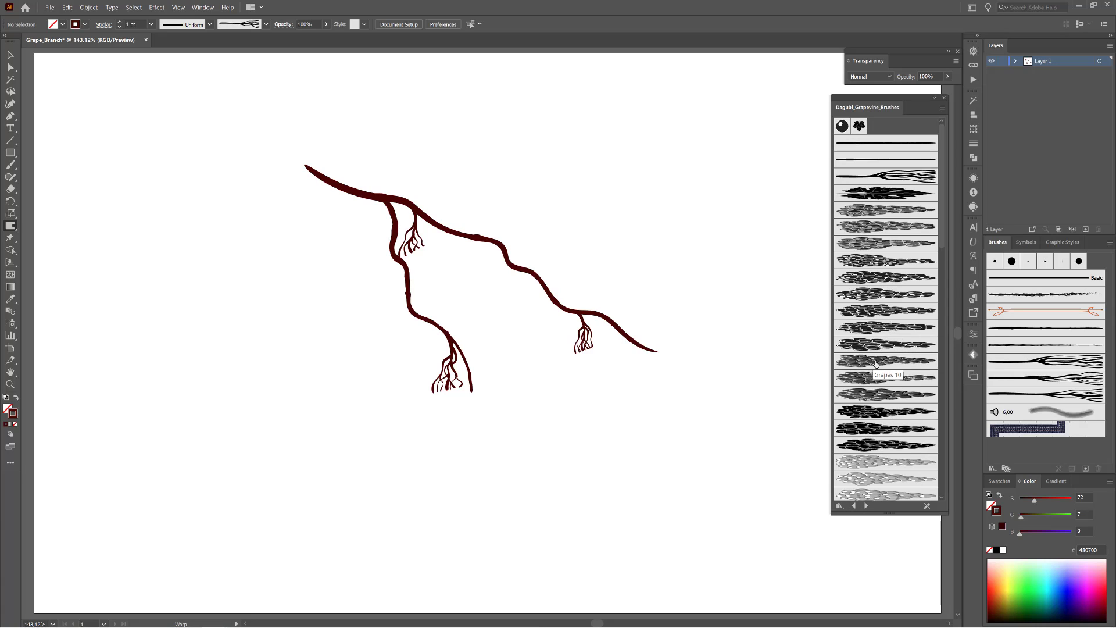
{"action": "left_click", "coordinate": [883, 395]}
{"action": "left_click", "coordinate": [11, 164]}
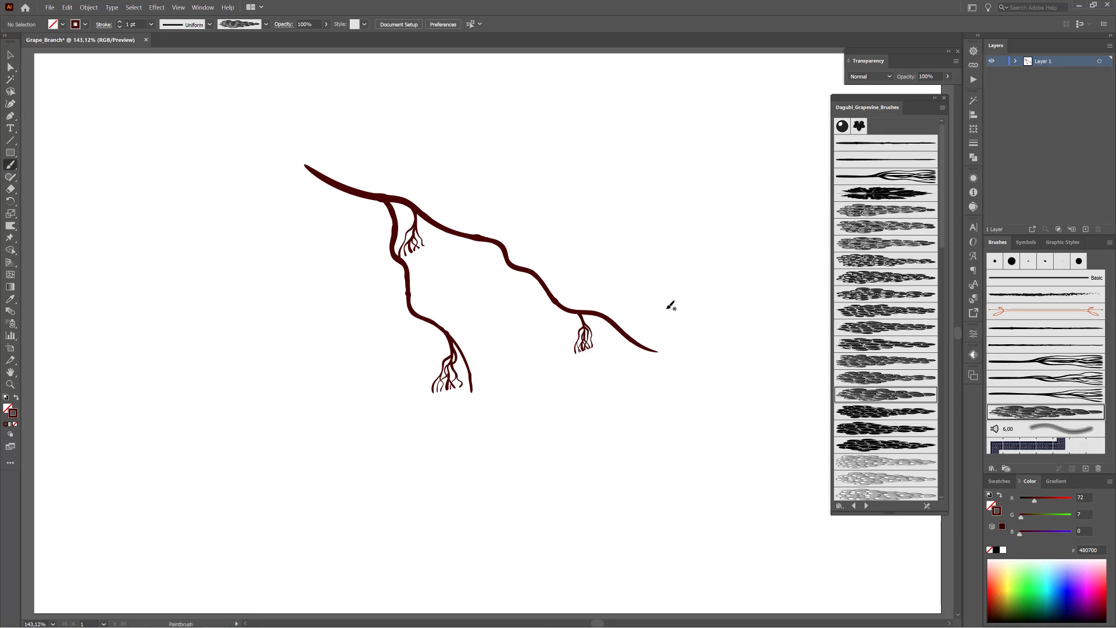
{"action": "left_click_drag", "start_coordinate": [676, 278], "coordinate": [679, 367]}
{"action": "left_click", "coordinate": [697, 313], "text": "ctrl"}
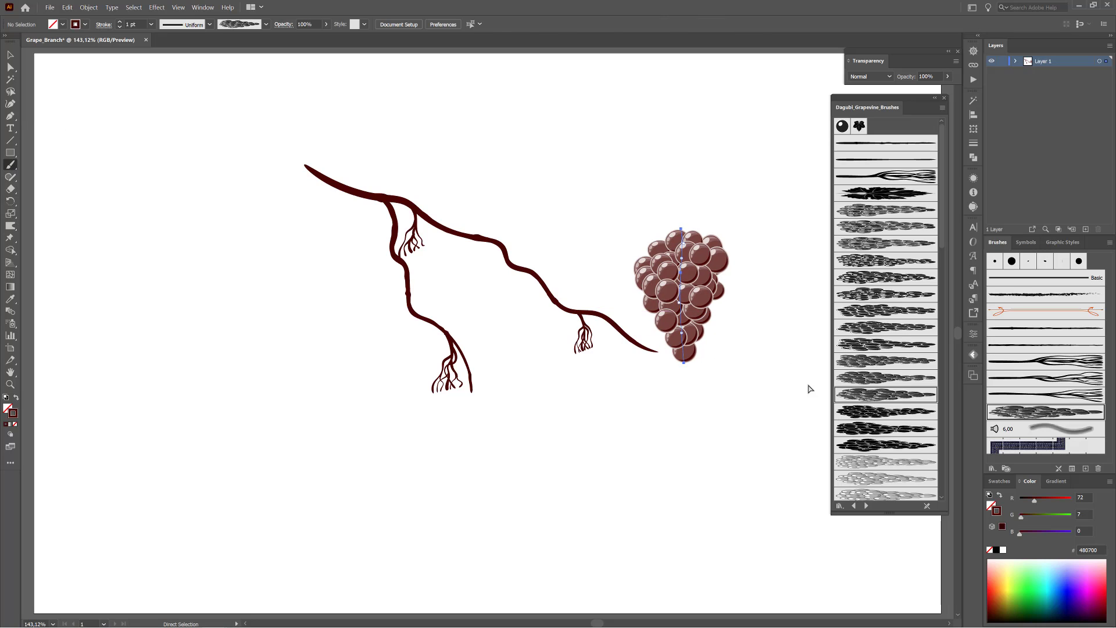
{"action": "left_click", "coordinate": [883, 293]}
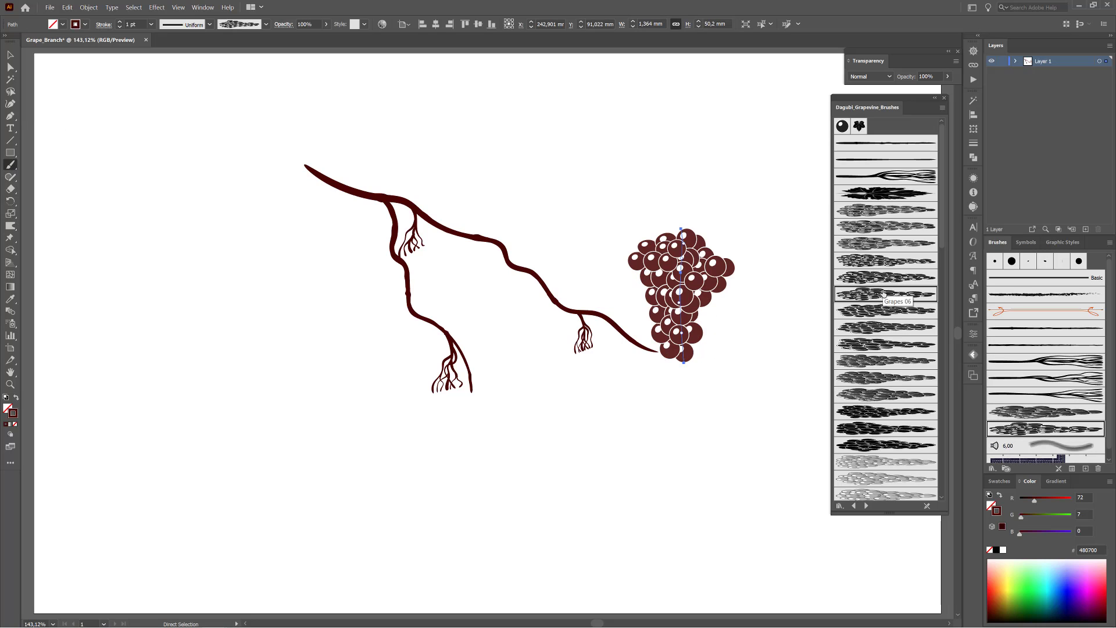
{"action": "scroll", "coordinate": [883, 294], "scroll_direction": "down", "scroll_amount": 3}
{"action": "scroll", "coordinate": [883, 293], "scroll_direction": "down", "scroll_amount": 2}
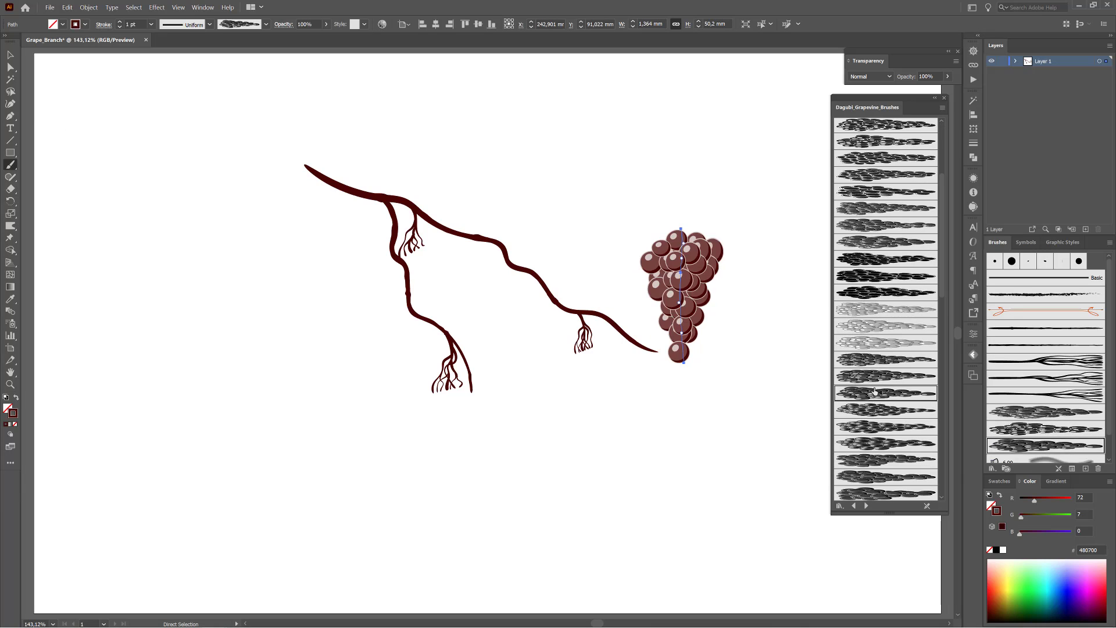
{"action": "left_click", "coordinate": [875, 393]}
{"action": "key", "text": "Delete"}
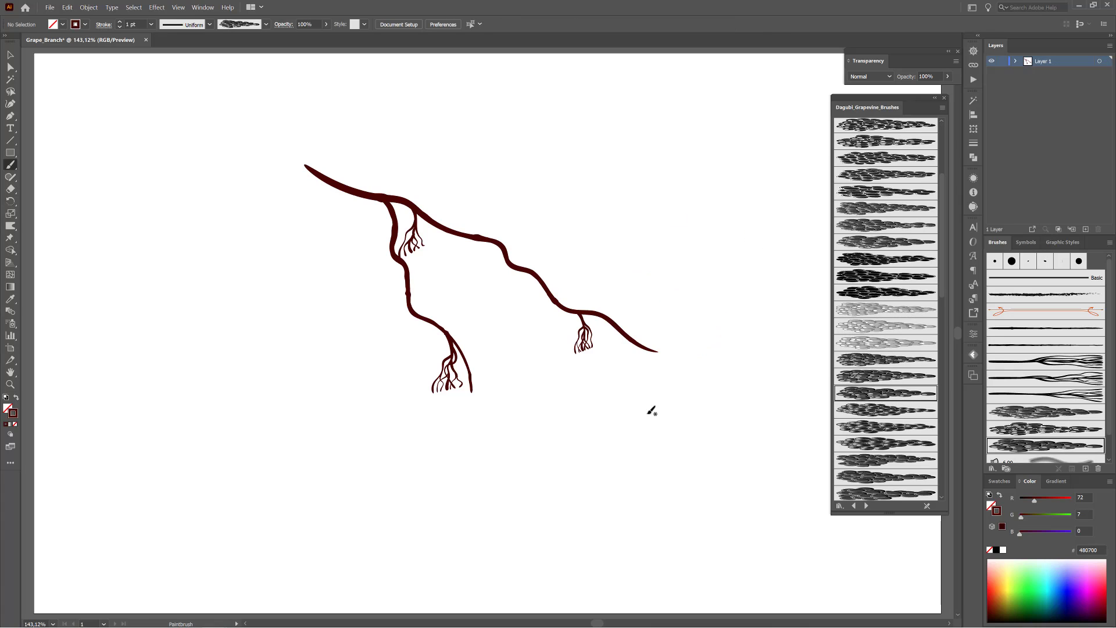
Paint grape clusters below the right, lower-left and upper-left tendrils
{"action": "left_click_drag", "start_coordinate": [584, 451], "coordinate": [584, 453]}
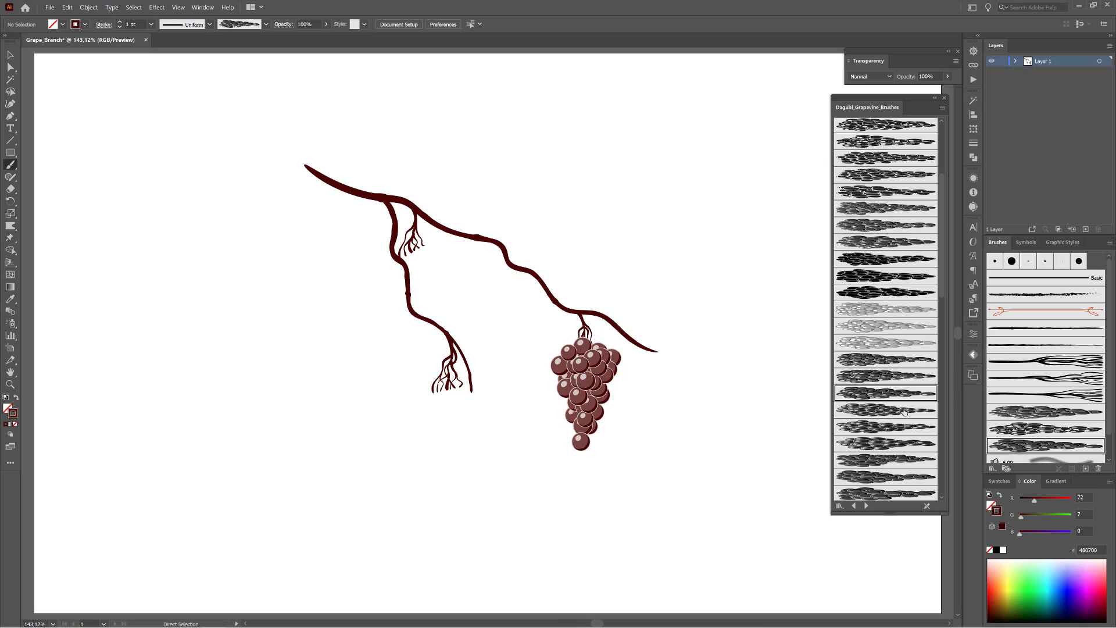
{"action": "left_click", "coordinate": [901, 376]}
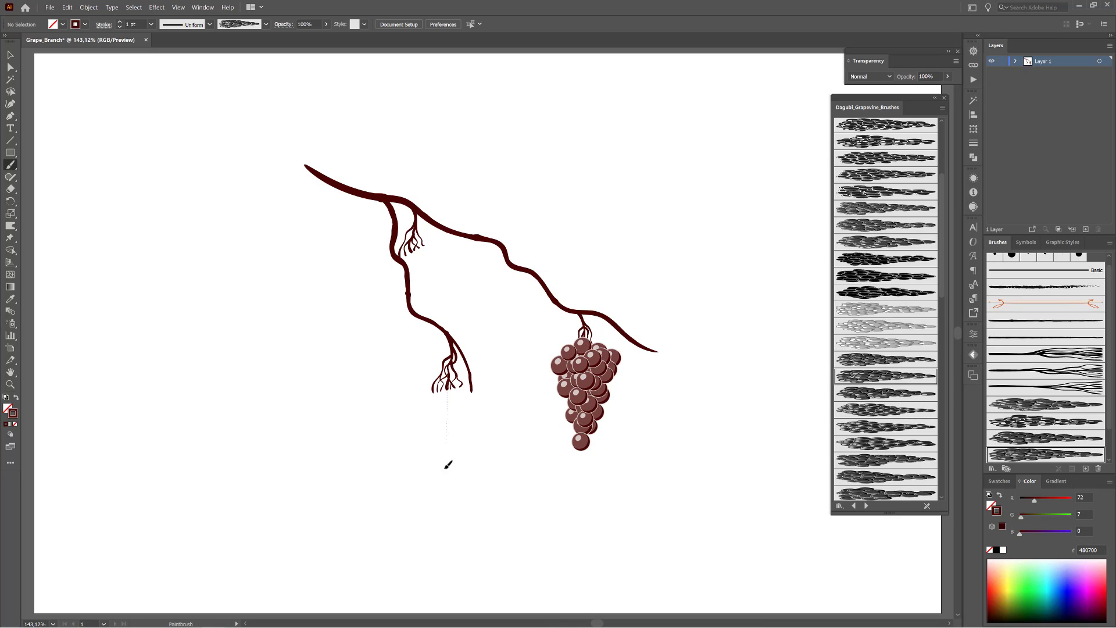
{"action": "left_click_drag", "start_coordinate": [447, 465], "coordinate": [443, 502]}
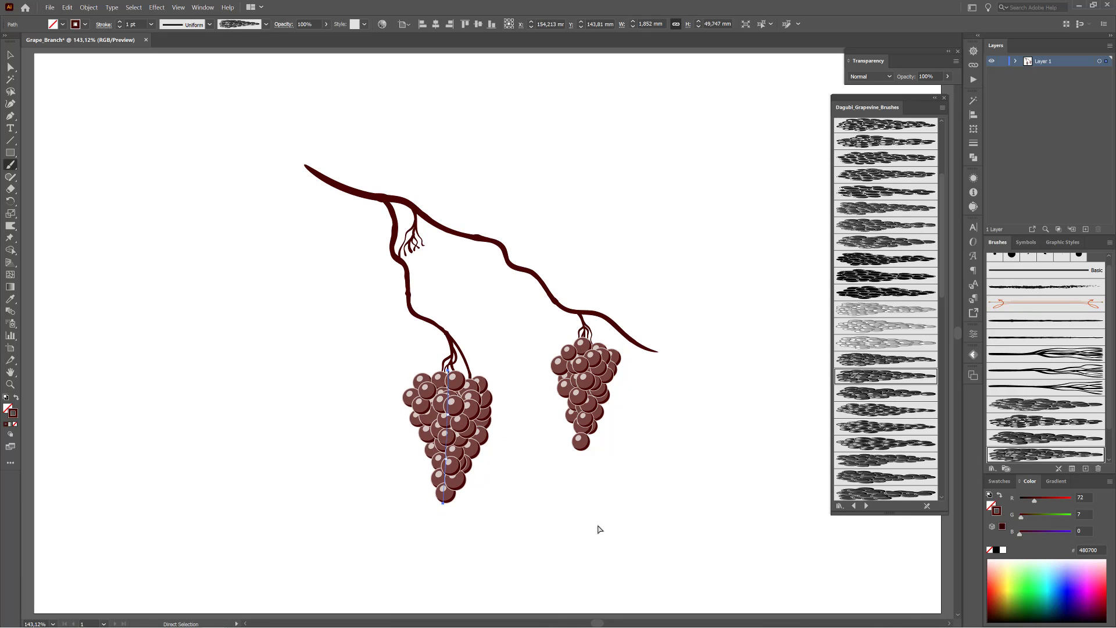
{"action": "left_click", "coordinate": [615, 367], "text": "ctrl"}
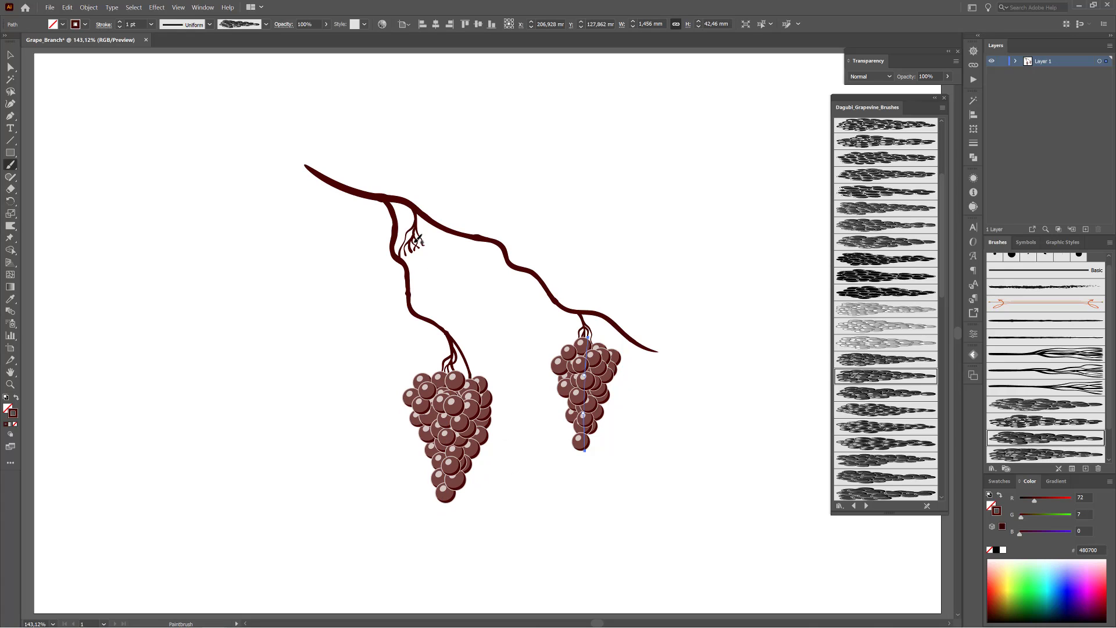
{"action": "left_click_drag", "start_coordinate": [416, 358], "coordinate": [416, 358]}
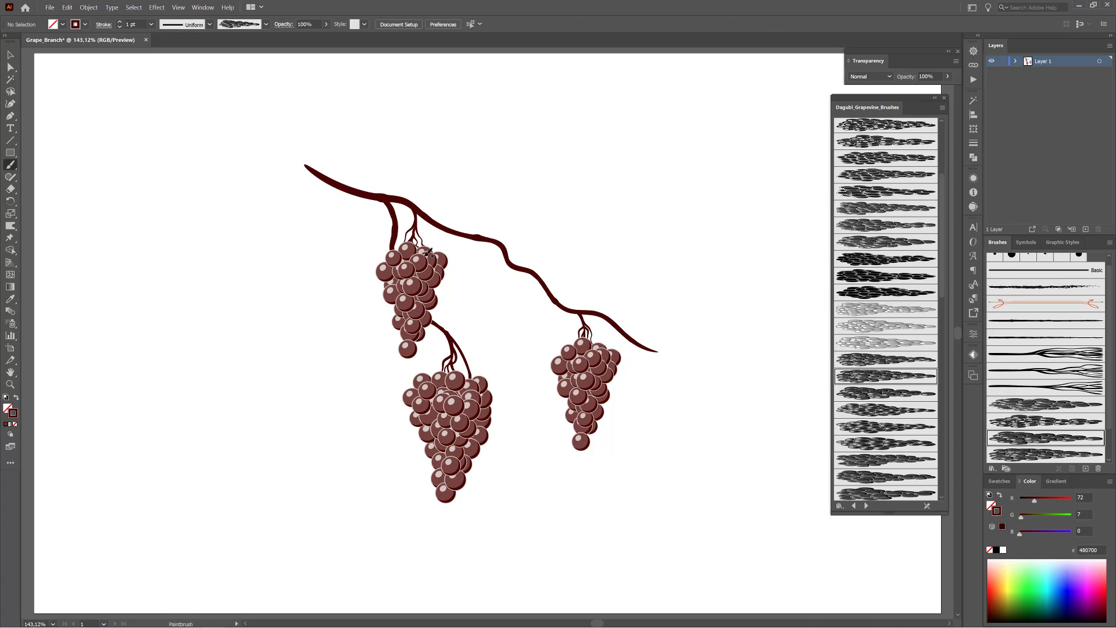
{"action": "left_click", "coordinate": [415, 233], "text": "ctrl"}
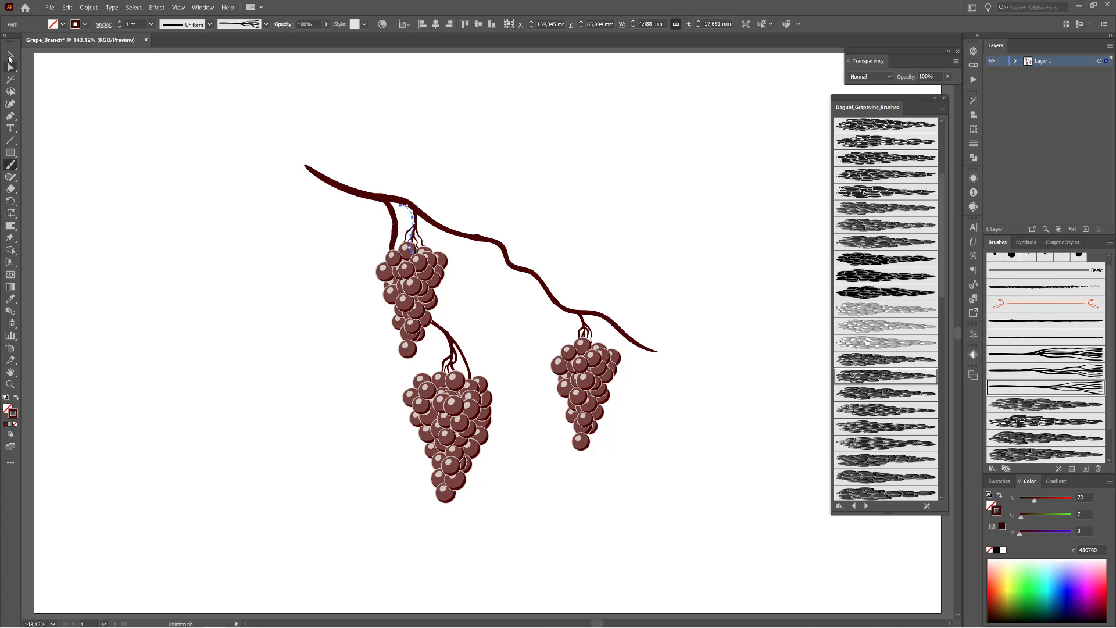
Move the upper-left grape cluster and its tendril left and up, then adjust the grape stroke
{"action": "key", "text": "v"}
{"action": "left_click", "coordinate": [416, 241], "text": "shift"}
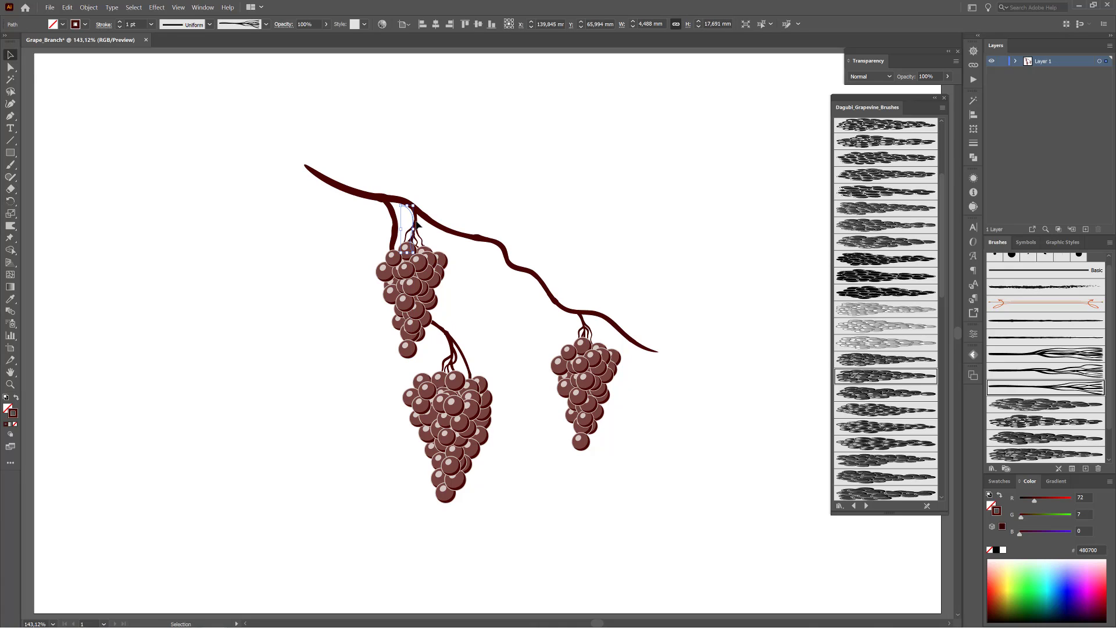
{"action": "left_click_drag", "start_coordinate": [421, 248], "coordinate": [379, 227]}
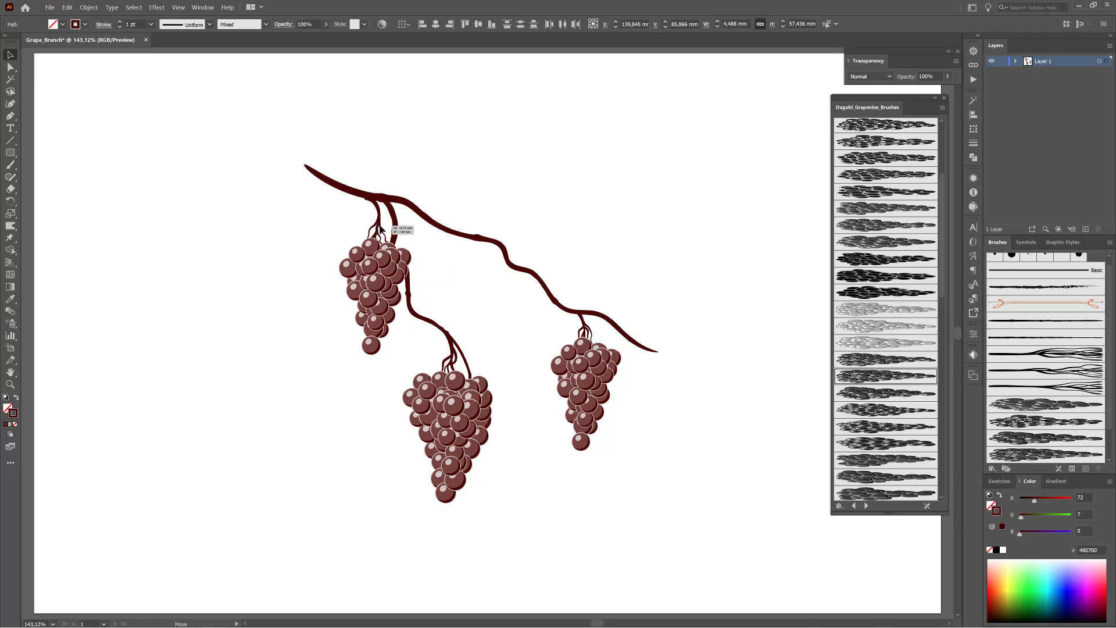
{"action": "left_click", "coordinate": [289, 291]}
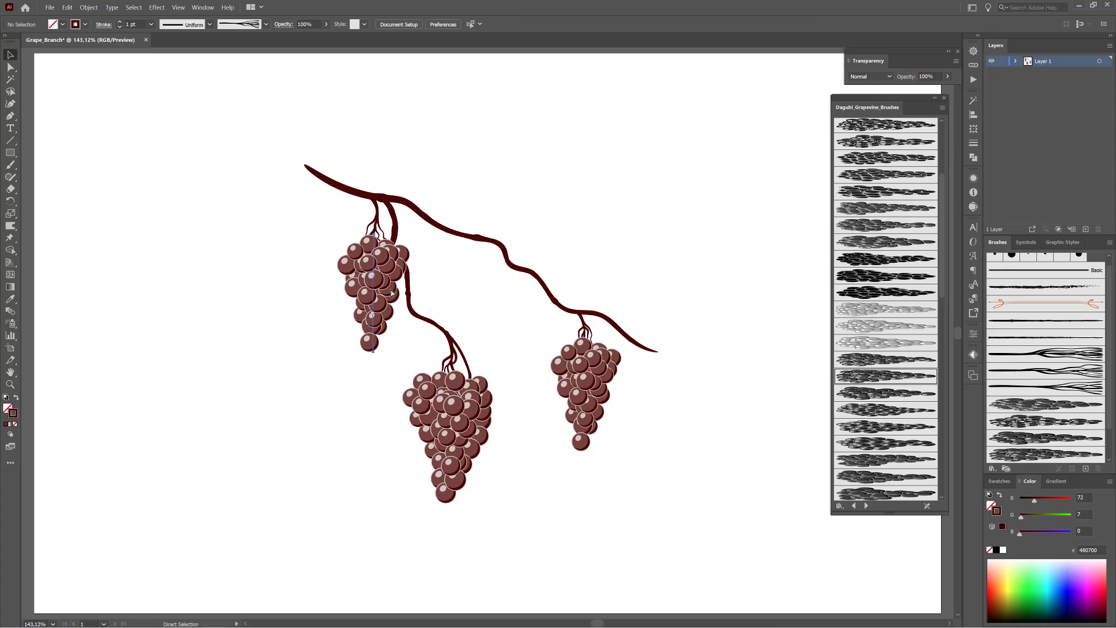
{"action": "left_click", "coordinate": [373, 351]}
{"action": "left_click_drag", "start_coordinate": [379, 355], "coordinate": [386, 355]}
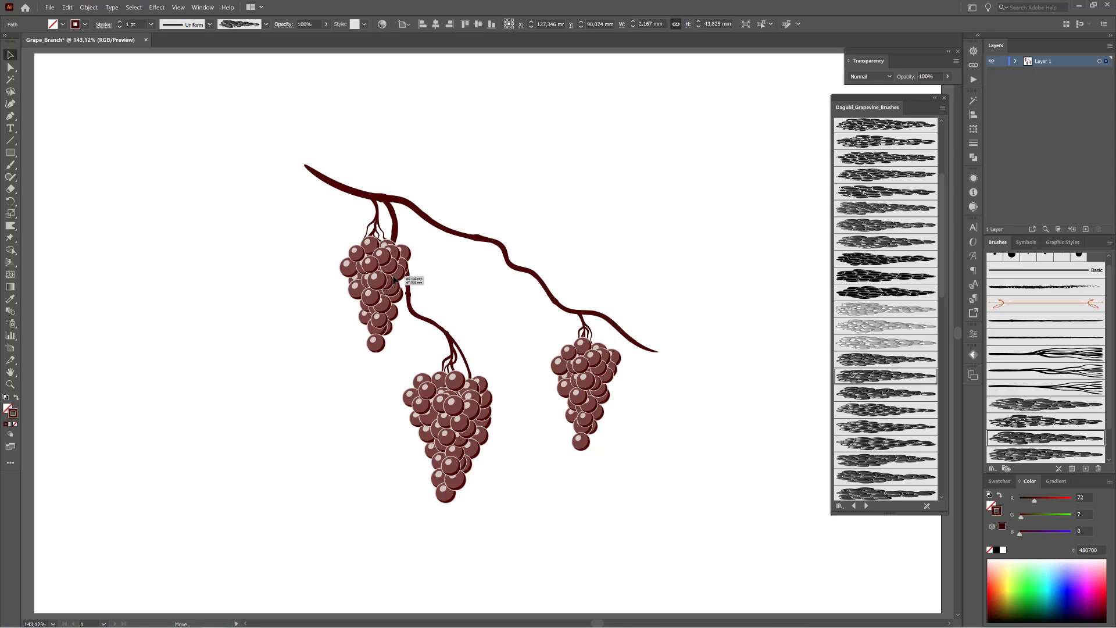
{"action": "left_click", "coordinate": [663, 196]}
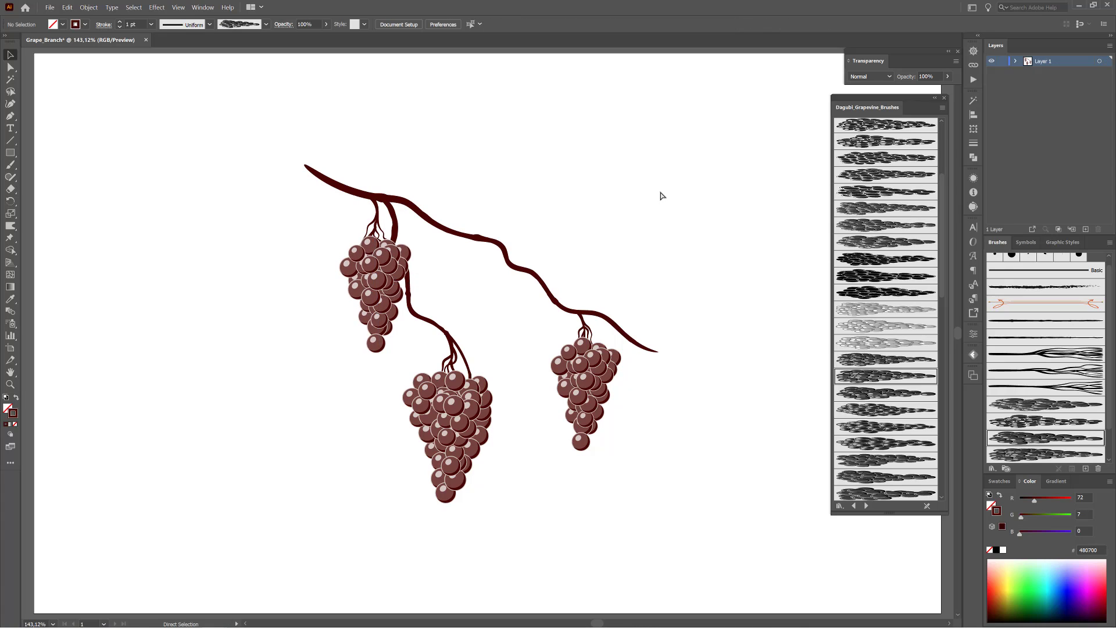
Expand the upper-left grape stroke's appearance into separate grape shapes
{"action": "left_click", "coordinate": [361, 260]}
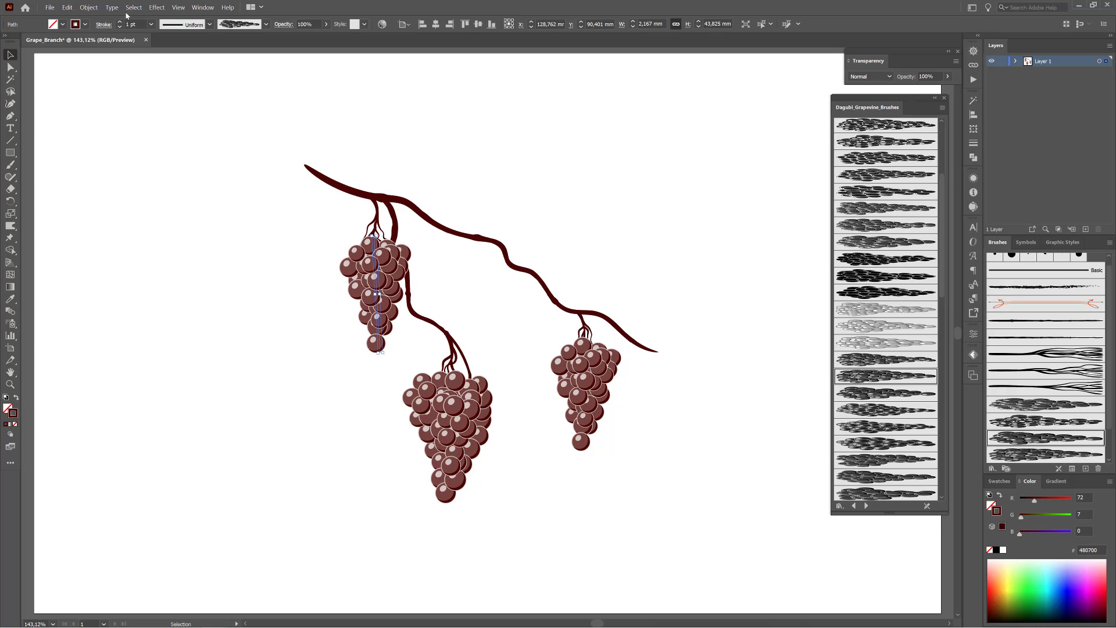
{"action": "left_click", "coordinate": [89, 7]}
{"action": "left_click", "coordinate": [116, 118]}
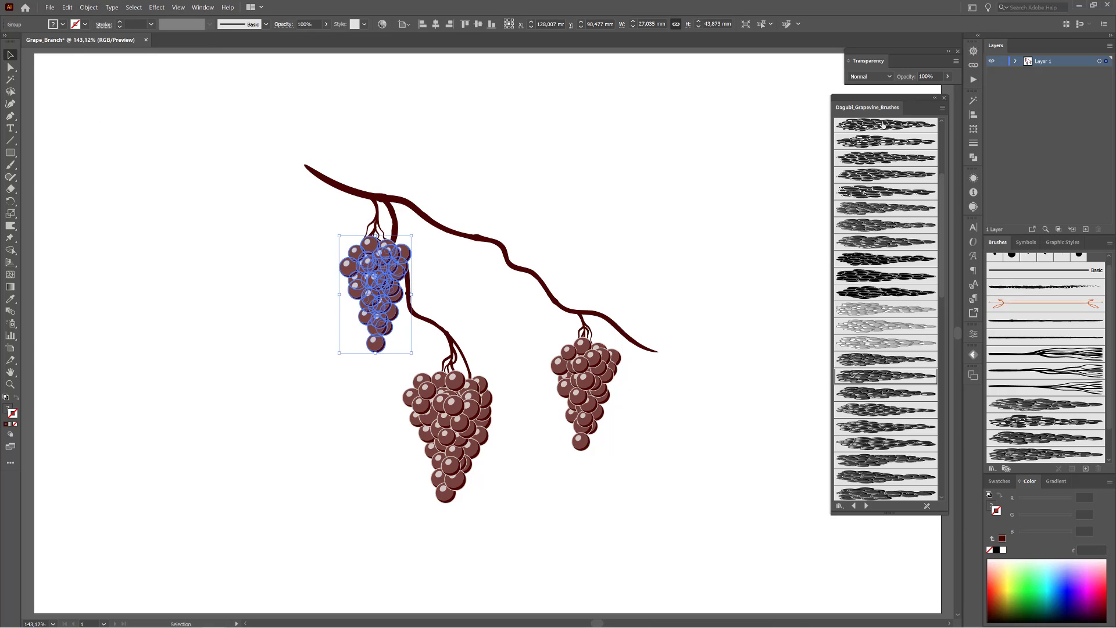
Ungroup the expanded upper-left cluster into individual grapes and zoom in
{"action": "left_click", "coordinate": [1016, 61]}
{"action": "left_click", "coordinate": [88, 7]}
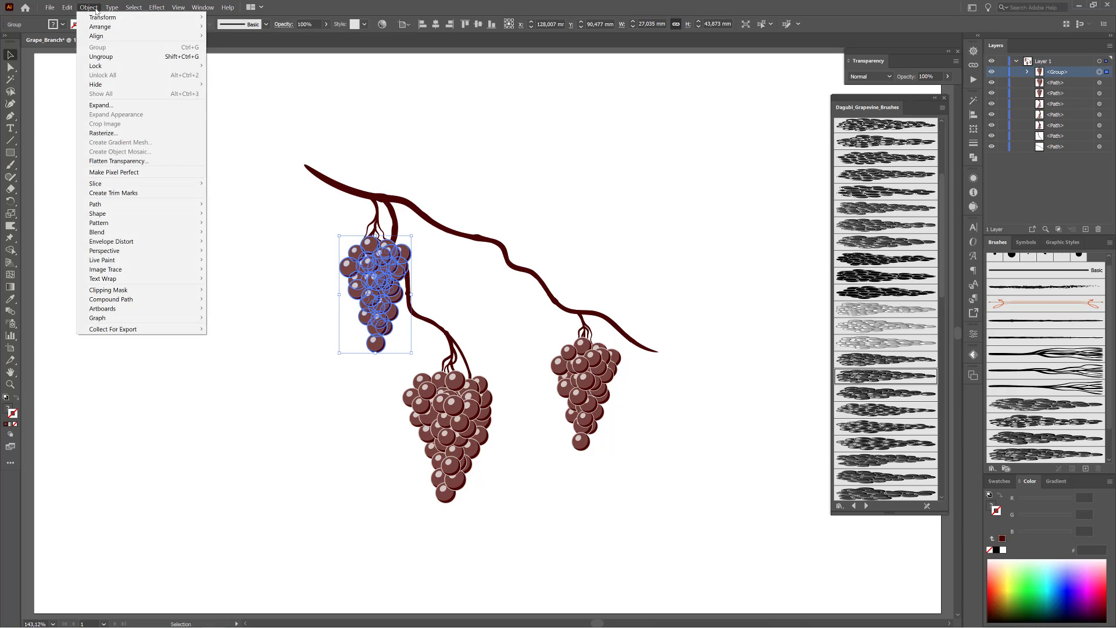
{"action": "left_click", "coordinate": [99, 56]}
{"action": "left_click", "coordinate": [329, 261]}
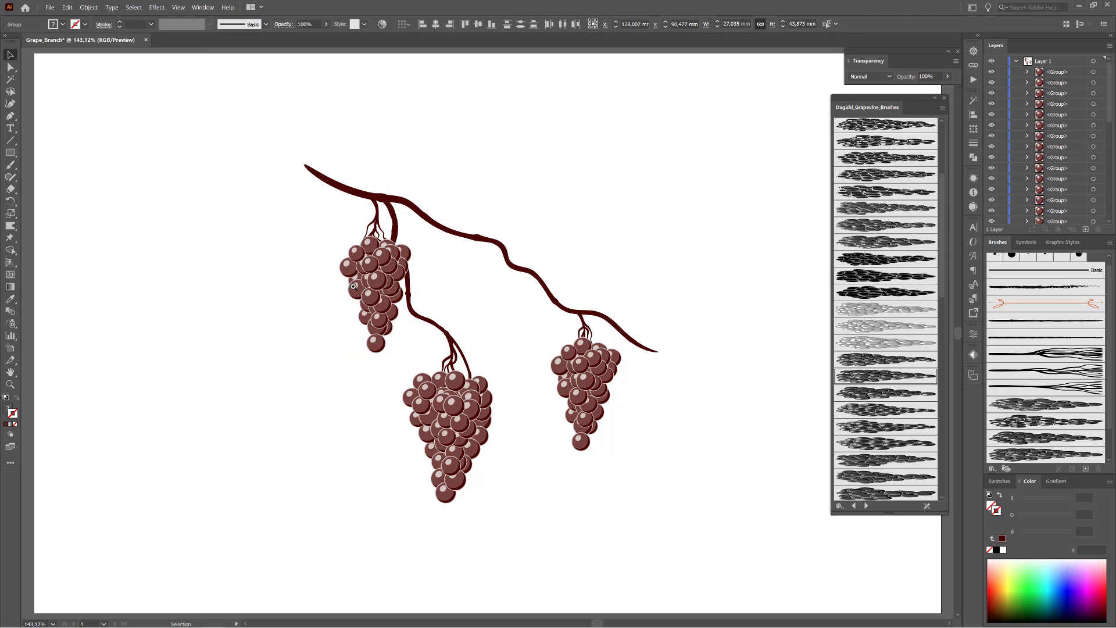
{"action": "scroll", "coordinate": [436, 310], "scroll_direction": "up", "scroll_amount": 3}
Drag six individual grapes inward and upward into a fuller, rounder bunch
{"action": "mouse_move", "coordinate": [376, 211]}
{"action": "left_mouse_down"}
{"action": "mouse_move", "coordinate": [359, 340]}
{"action": "mouse_move", "coordinate": [319, 356]}
{"action": "left_mouse_up"}
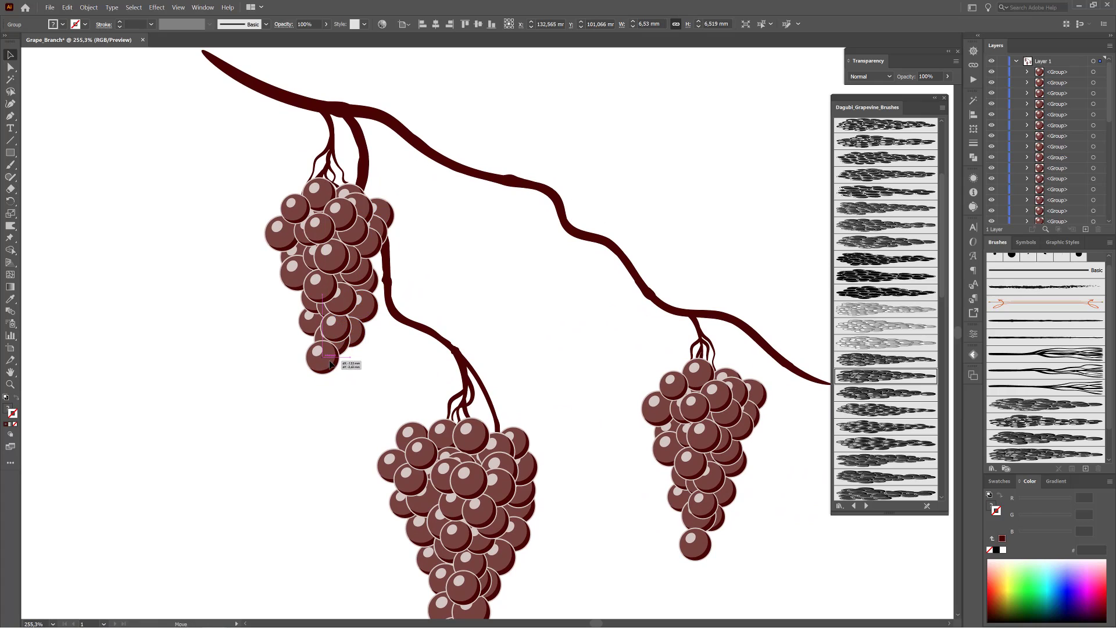
{"action": "left_click", "coordinate": [290, 276]}
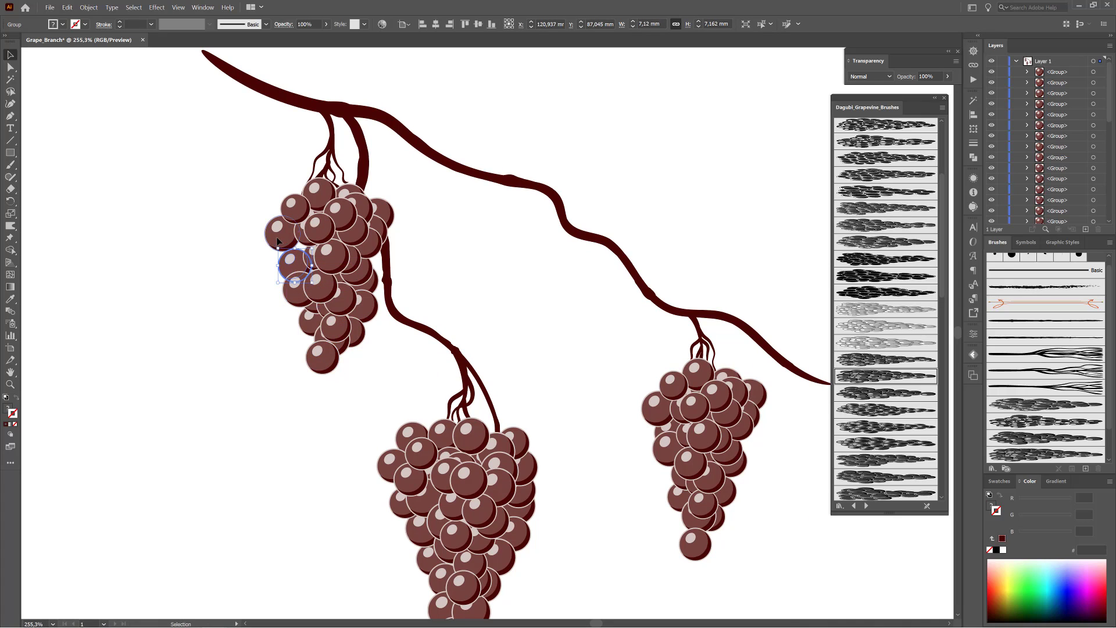
{"action": "mouse_move", "coordinate": [285, 259]}
{"action": "left_mouse_down"}
{"action": "mouse_move", "coordinate": [316, 197]}
{"action": "mouse_move", "coordinate": [350, 183]}
{"action": "left_mouse_up"}
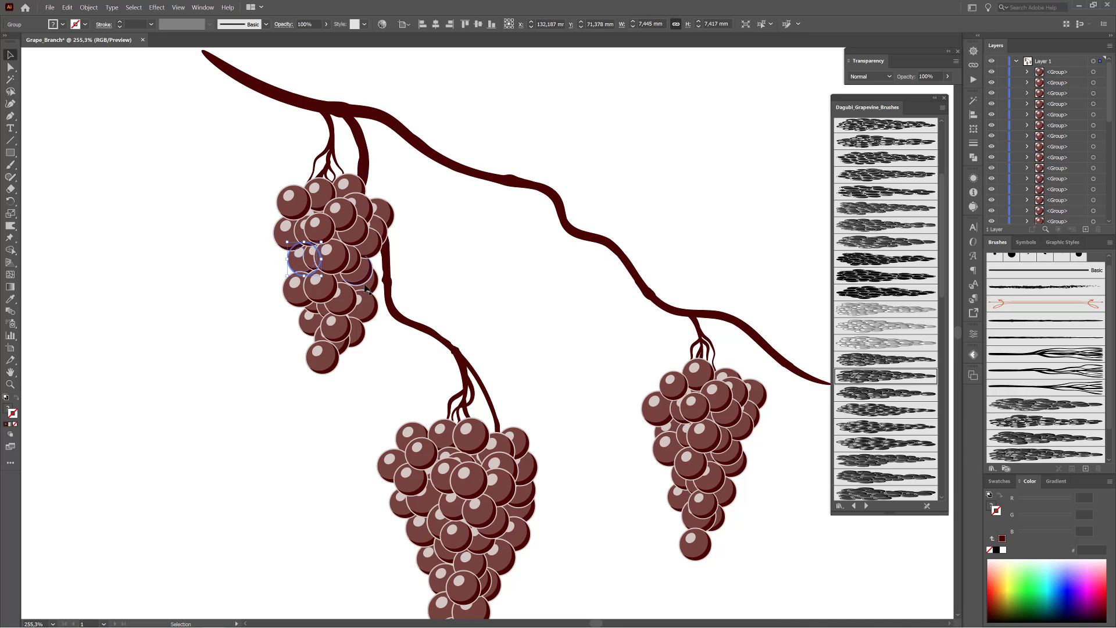
{"action": "left_click_drag", "start_coordinate": [299, 258], "coordinate": [366, 262]}
{"action": "left_click_drag", "start_coordinate": [322, 292], "coordinate": [333, 242]}
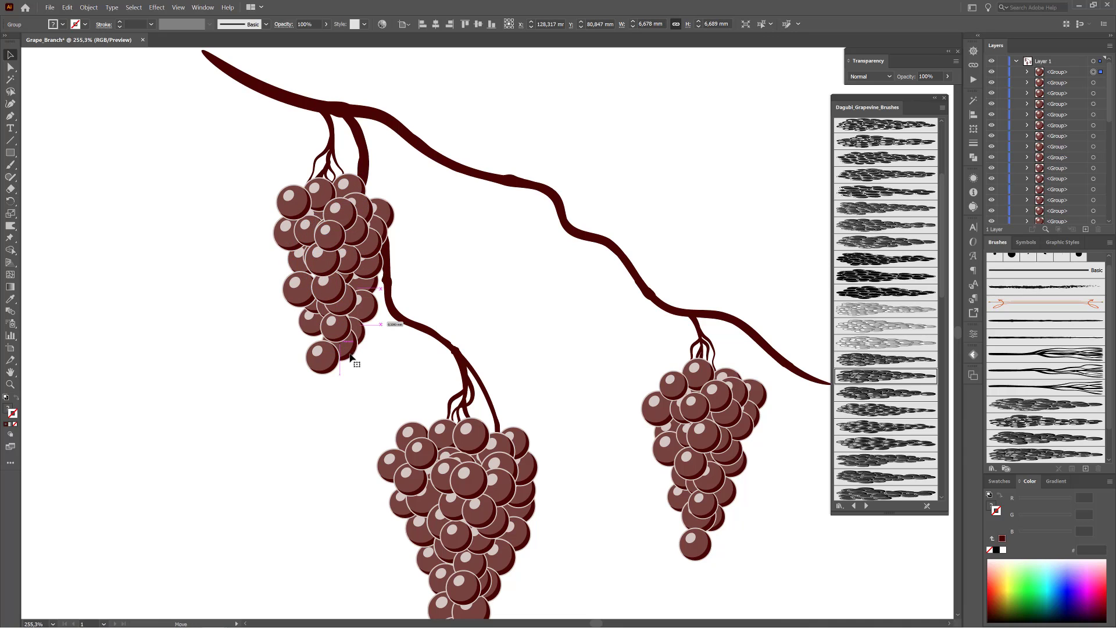
{"action": "left_click_drag", "start_coordinate": [305, 328], "coordinate": [312, 337]}
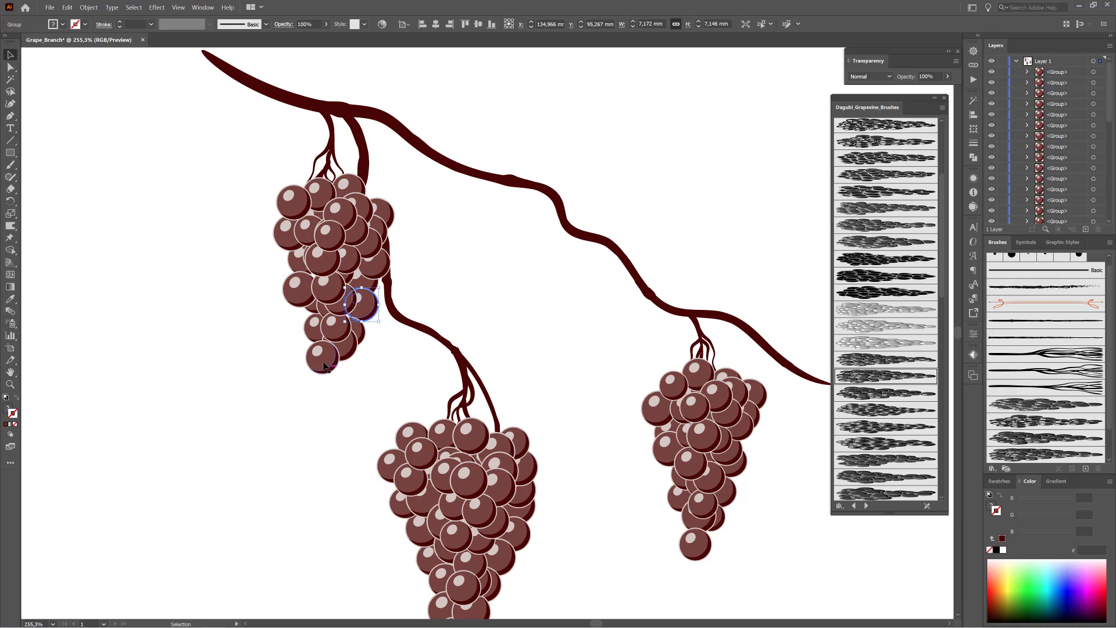
{"action": "left_click_drag", "start_coordinate": [318, 373], "coordinate": [329, 372]}
Collect the grape groups into a new layer in the Layers panel
{"action": "left_click", "coordinate": [249, 416]}
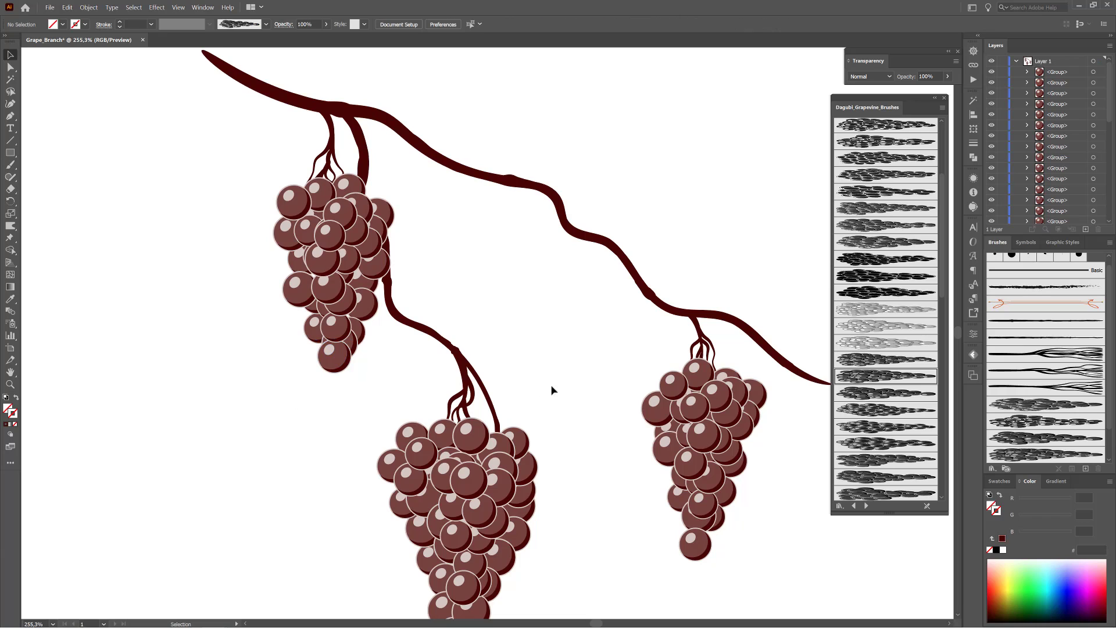
{"action": "scroll", "coordinate": [551, 389], "scroll_direction": "down", "scroll_amount": 3}
{"action": "left_click_drag", "start_coordinate": [582, 374], "coordinate": [523, 332]}
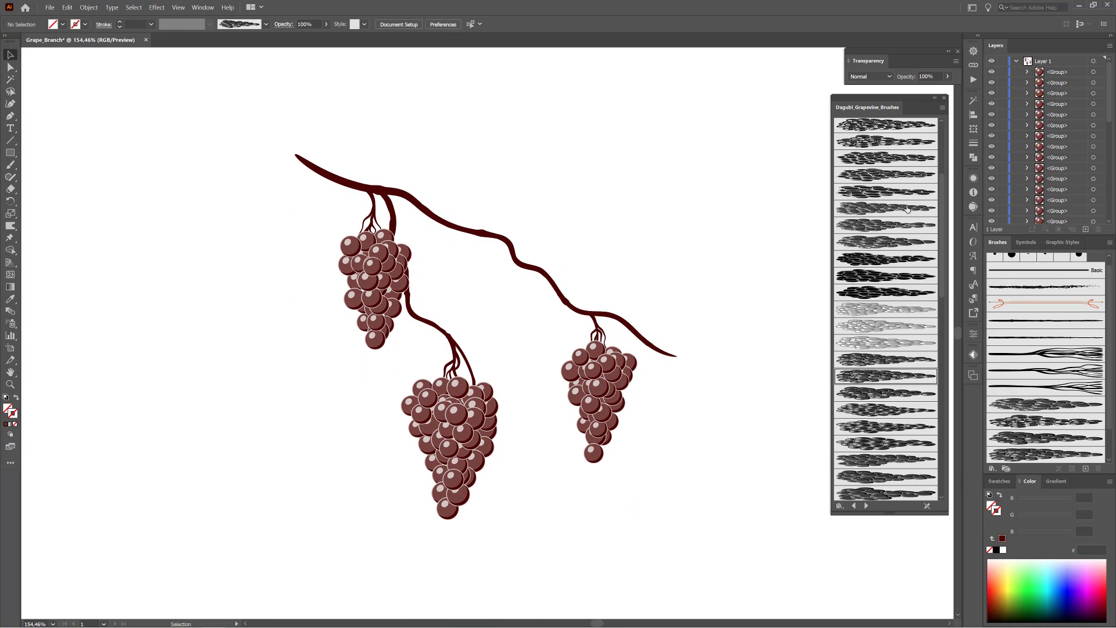
{"action": "mouse_move", "coordinate": [1110, 79]}
{"action": "left_mouse_down"}
{"action": "mouse_move", "coordinate": [1109, 122]}
{"action": "mouse_move", "coordinate": [1067, 157]}
{"action": "left_mouse_up"}
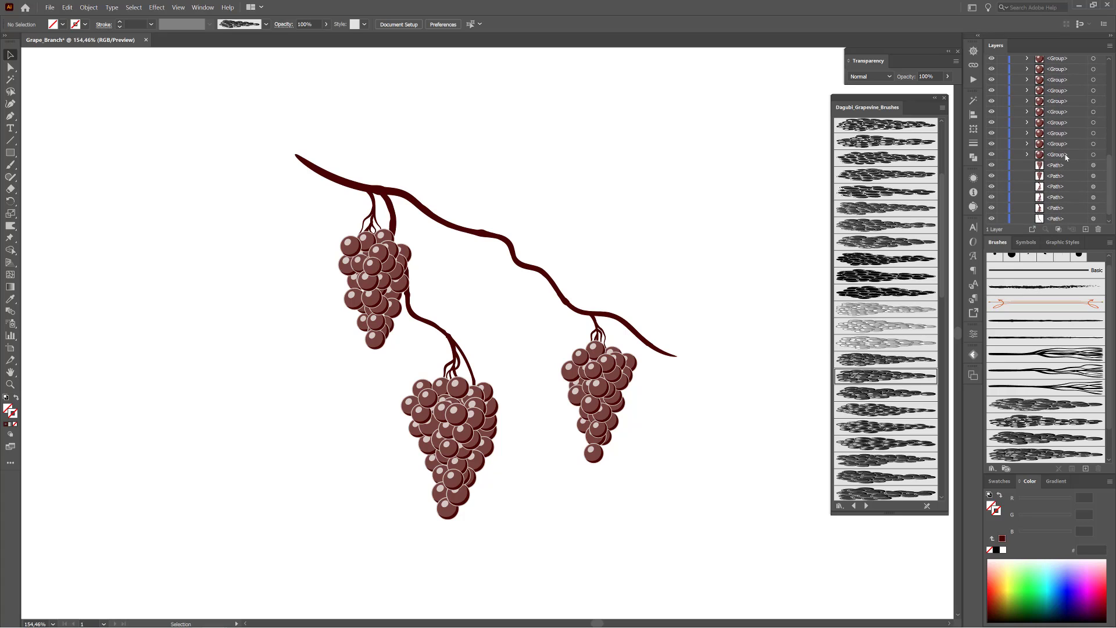
{"action": "left_click", "coordinate": [1067, 155], "text": "shift"}
{"action": "right_click", "coordinate": [1067, 154]}
{"action": "left_click", "coordinate": [1046, 159]}
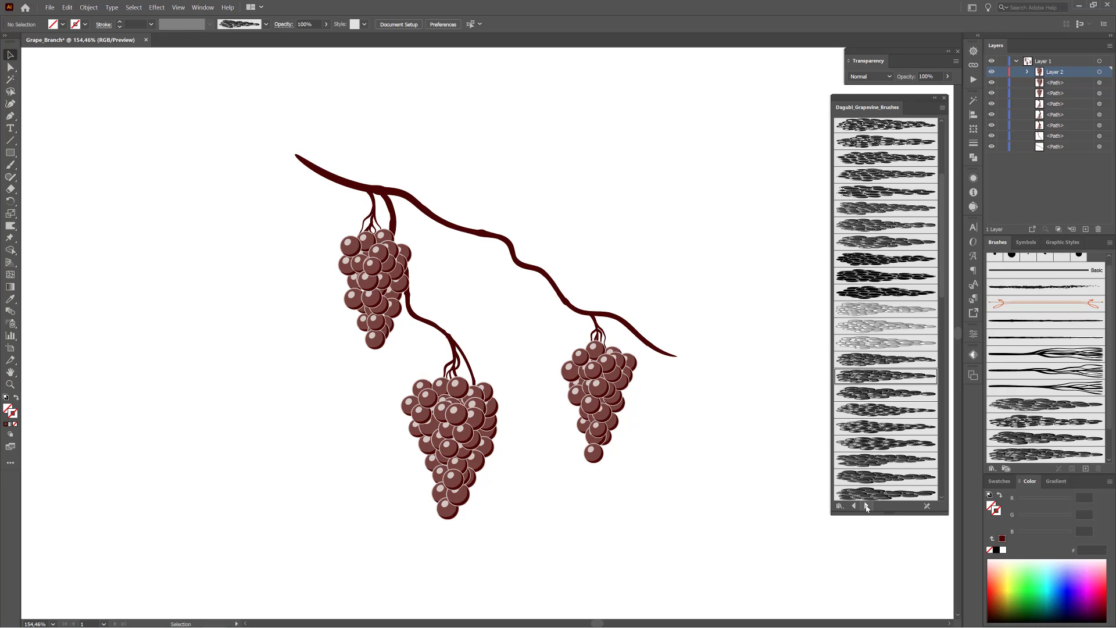
Pick a white outlined leaf brush from Dagubi_Grape_leaves_Brushes and paint on Layer 1
{"action": "left_click", "coordinate": [866, 506]}
{"action": "left_click", "coordinate": [866, 506]}
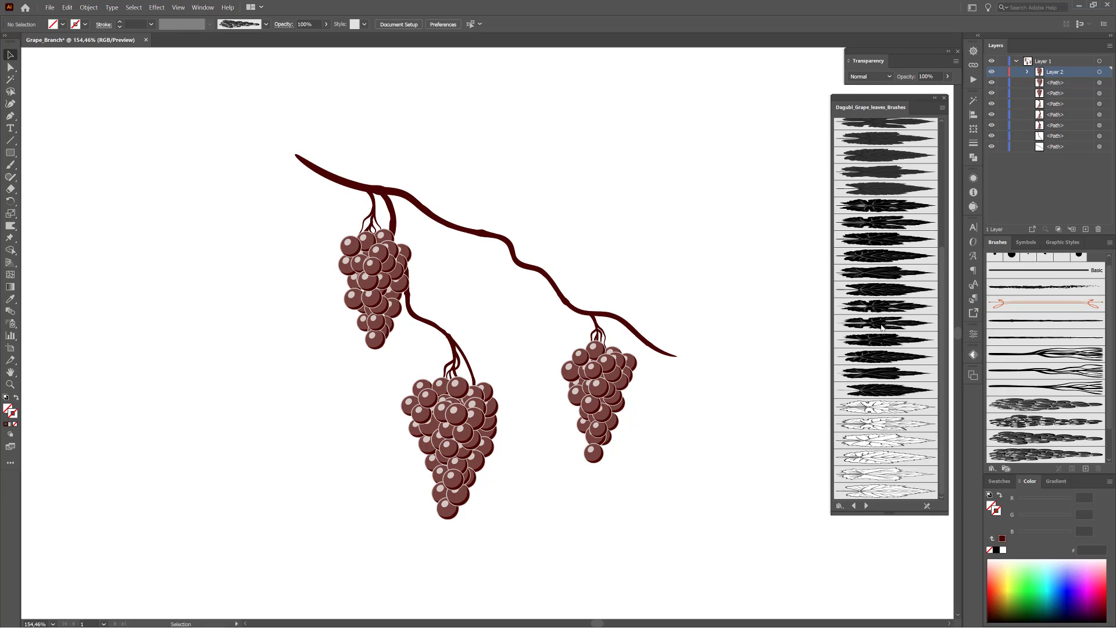
{"action": "left_click", "coordinate": [904, 430]}
{"action": "key", "text": "b"}
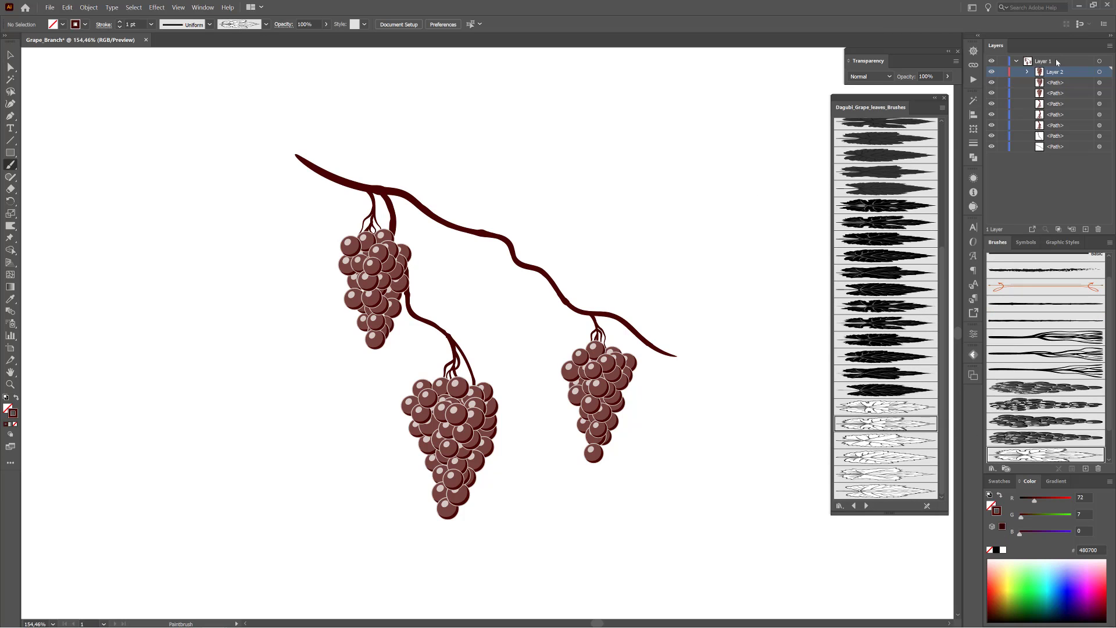
{"action": "left_click", "coordinate": [1058, 62]}
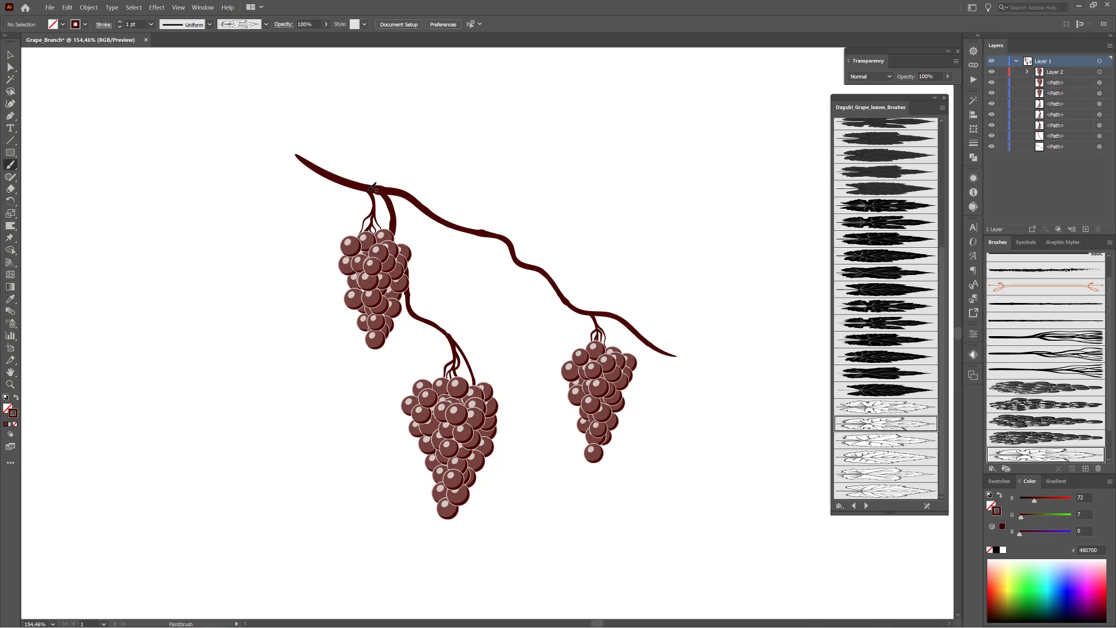
Paint leaves above the upper bunch, over the lower bunch, at the tip and atop the right bunch
{"action": "left_click_drag", "start_coordinate": [422, 252], "coordinate": [431, 259]}
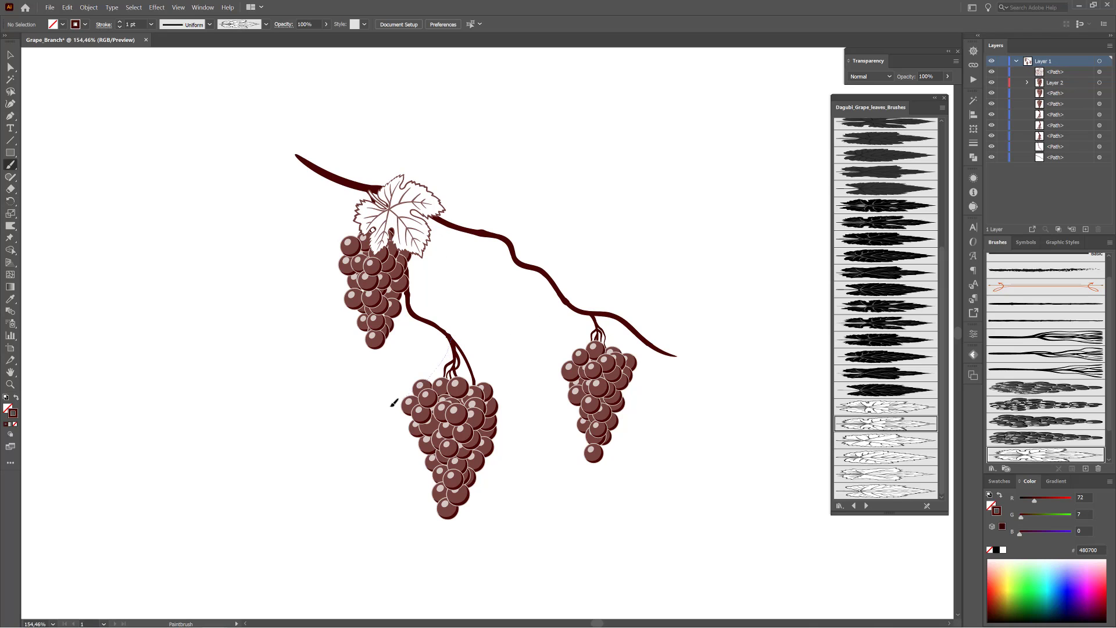
{"action": "left_click_drag", "start_coordinate": [395, 402], "coordinate": [390, 411]}
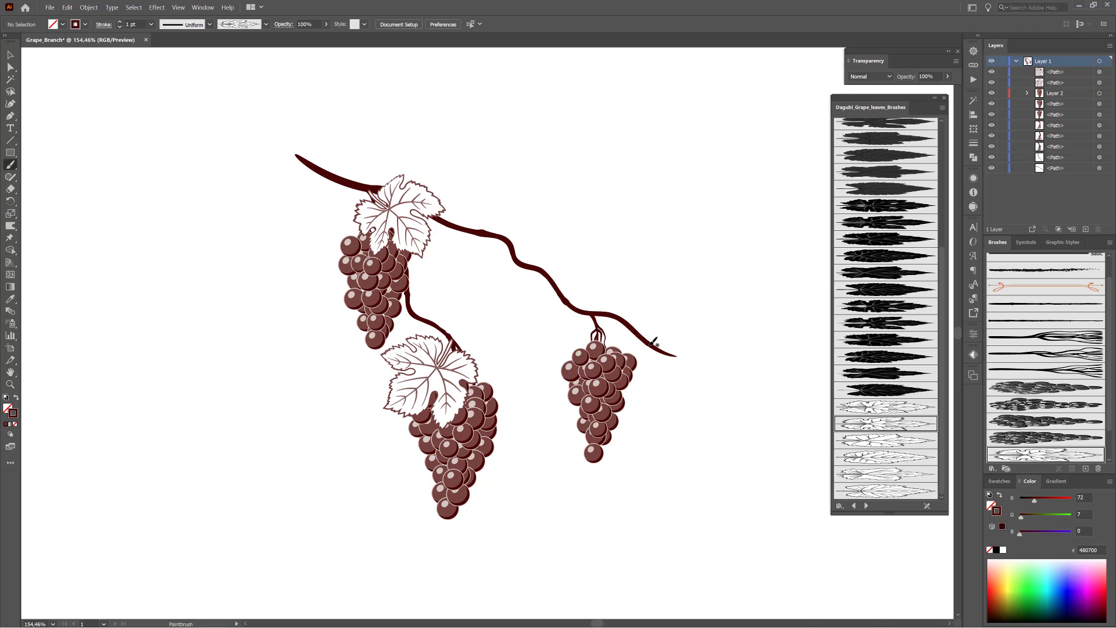
{"action": "left_click_drag", "start_coordinate": [678, 362], "coordinate": [694, 395]}
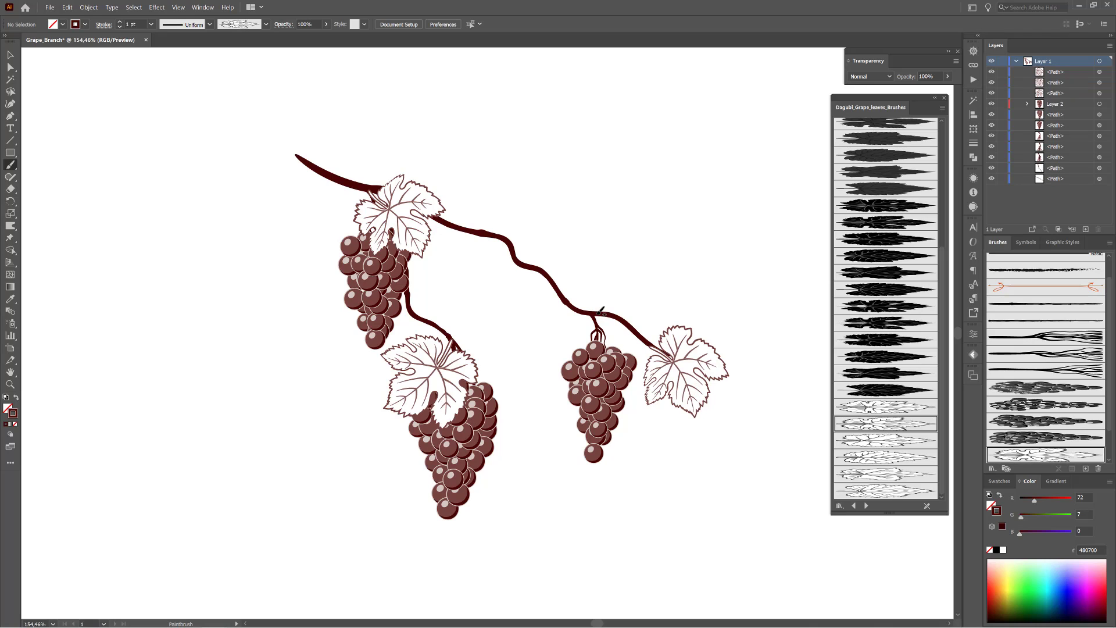
{"action": "left_click_drag", "start_coordinate": [540, 382], "coordinate": [532, 391]}
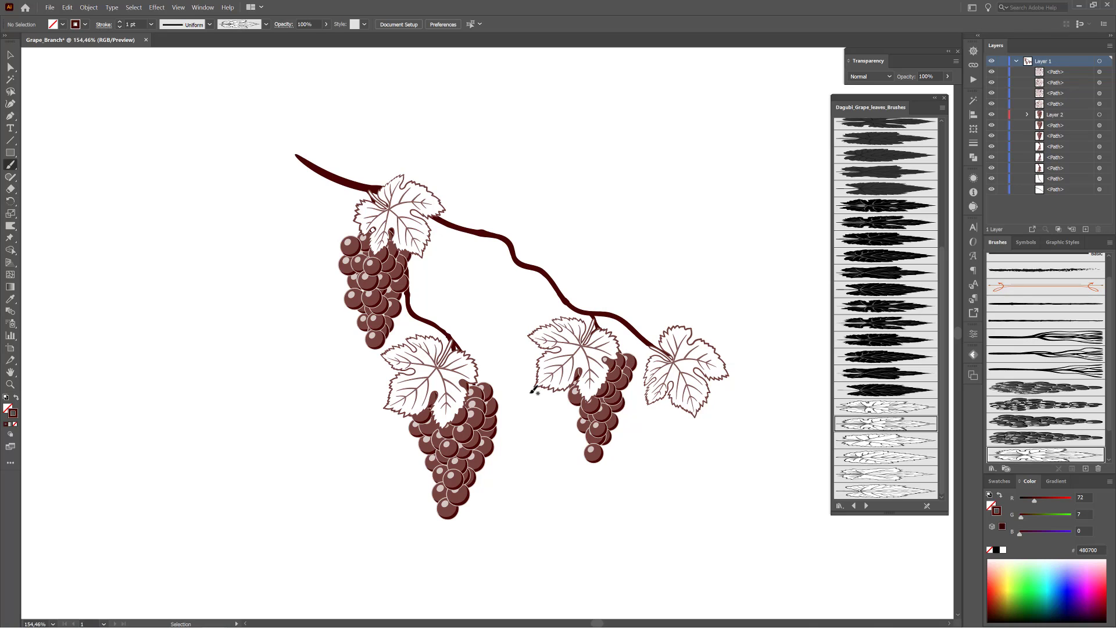
{"action": "key", "text": "ctrl+z"}
{"action": "left_click_drag", "start_coordinate": [625, 351], "coordinate": [662, 364]}
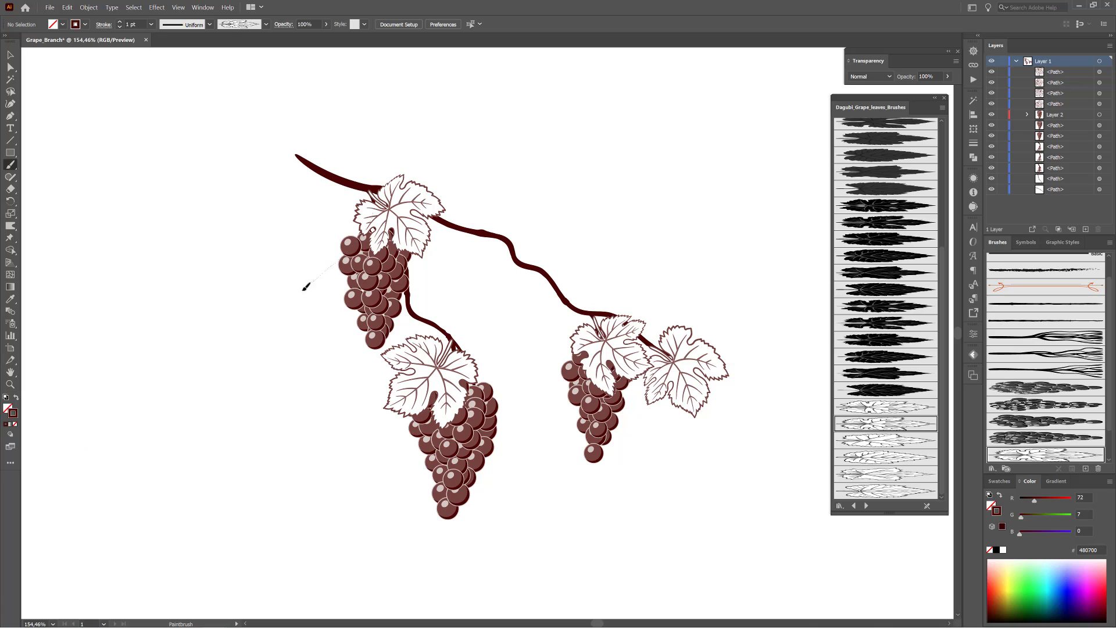
Paint more leaves beside each bunch, along the branch, and hanging from its middle
{"action": "left_click_drag", "start_coordinate": [305, 287], "coordinate": [303, 289]}
{"action": "left_click_drag", "start_coordinate": [522, 428], "coordinate": [523, 430]}
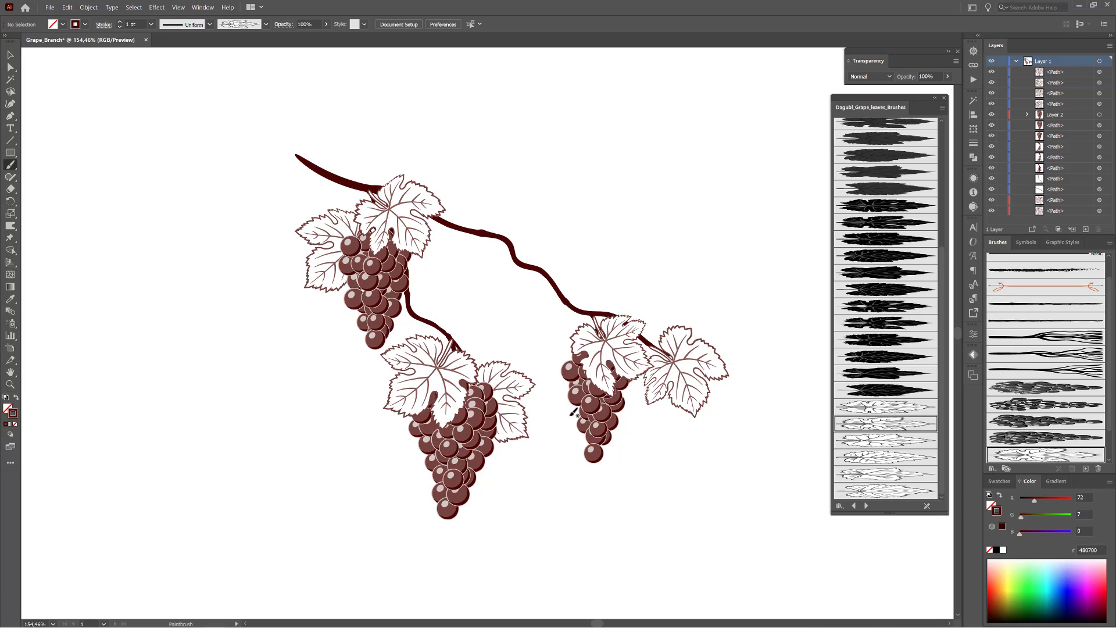
{"action": "left_click_drag", "start_coordinate": [562, 385], "coordinate": [538, 423]}
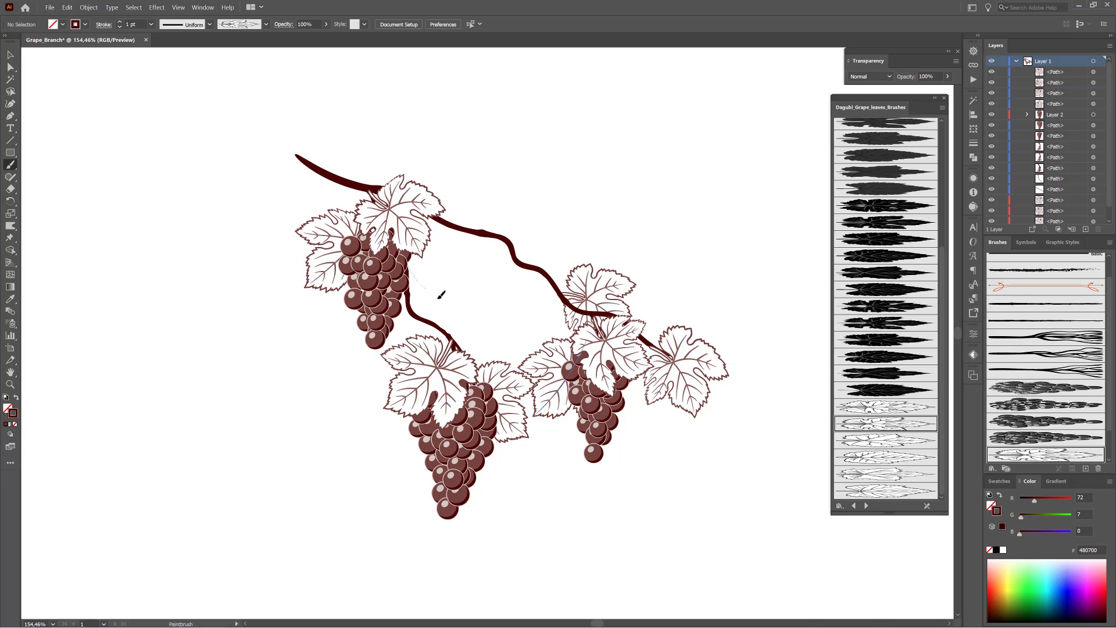
{"action": "left_click_drag", "start_coordinate": [440, 295], "coordinate": [459, 303]}
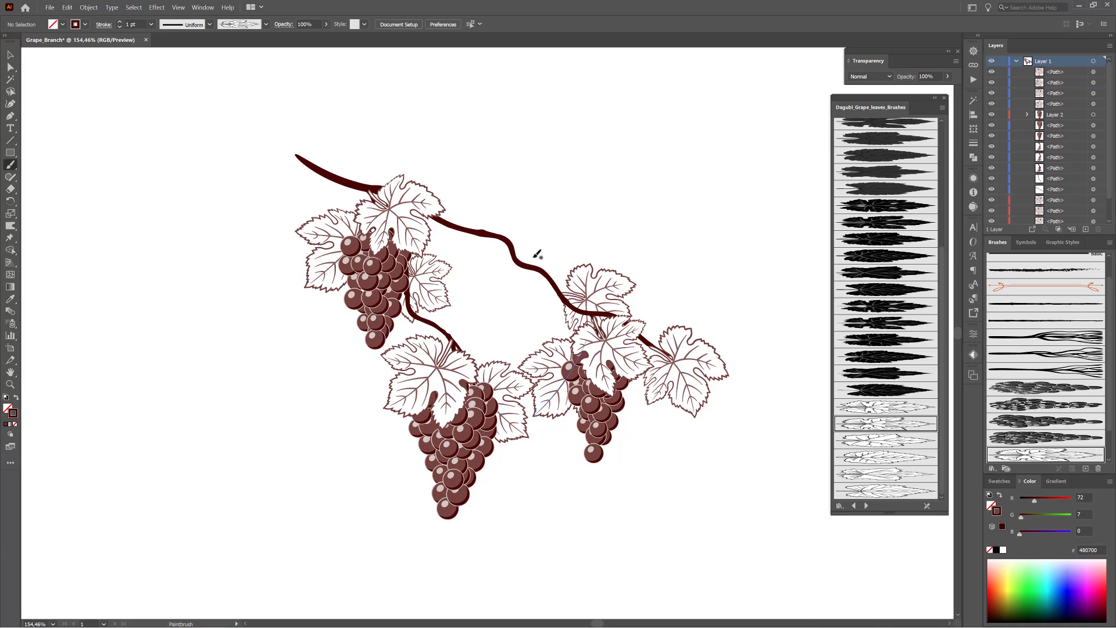
{"action": "mouse_move", "coordinate": [491, 245]}
{"action": "left_mouse_down"}
{"action": "mouse_move", "coordinate": [516, 311]}
{"action": "mouse_move", "coordinate": [553, 321]}
{"action": "left_mouse_up"}
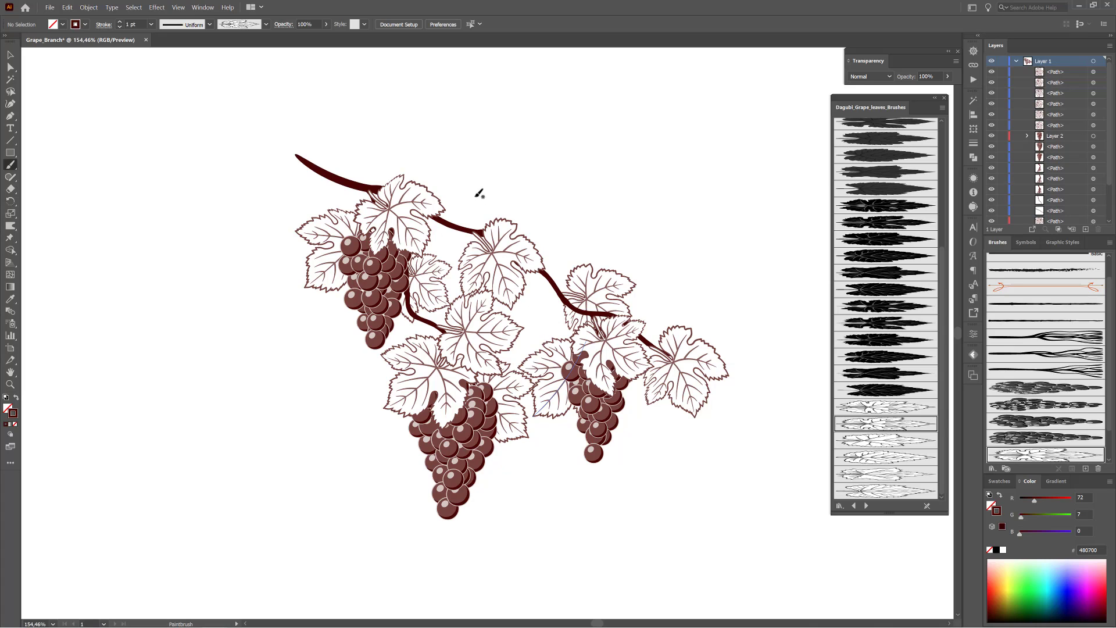
Draw curled tendrils with the thin element line brush beside the upper bunch and branch
{"action": "left_click", "coordinate": [853, 505]}
{"action": "left_click", "coordinate": [882, 266]}
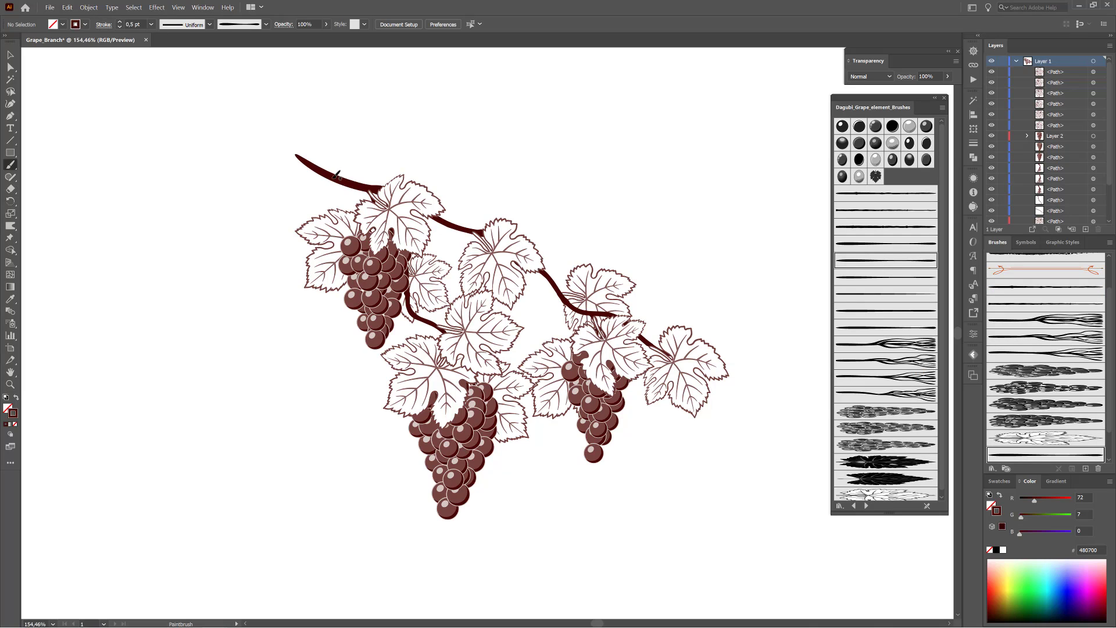
{"action": "left_click_drag", "start_coordinate": [331, 216], "coordinate": [354, 223]}
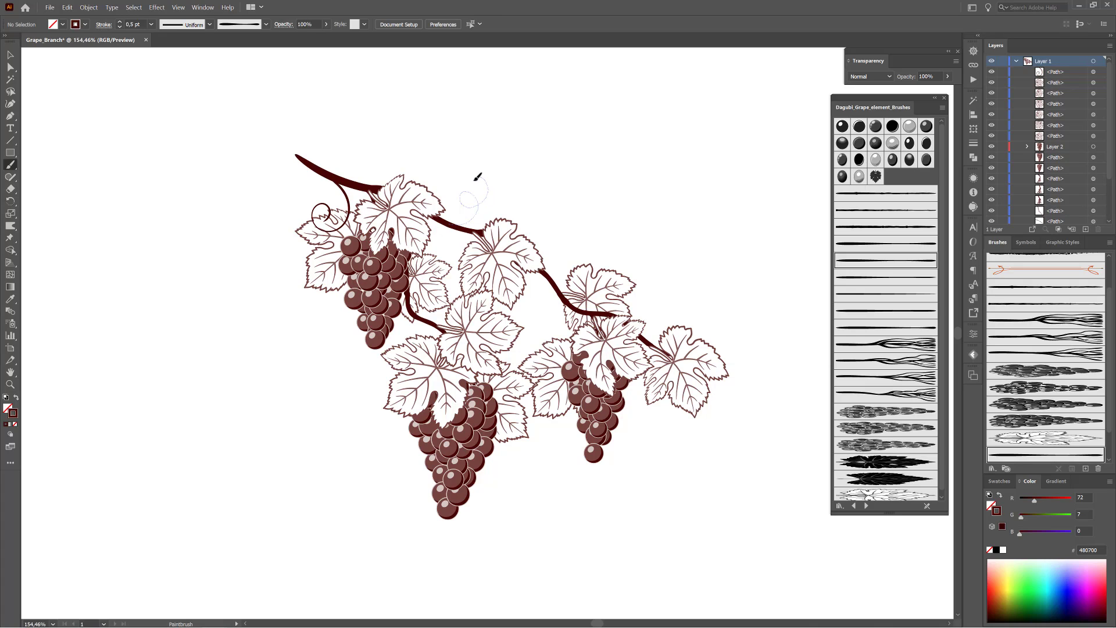
{"action": "left_click_drag", "start_coordinate": [510, 183], "coordinate": [510, 189]}
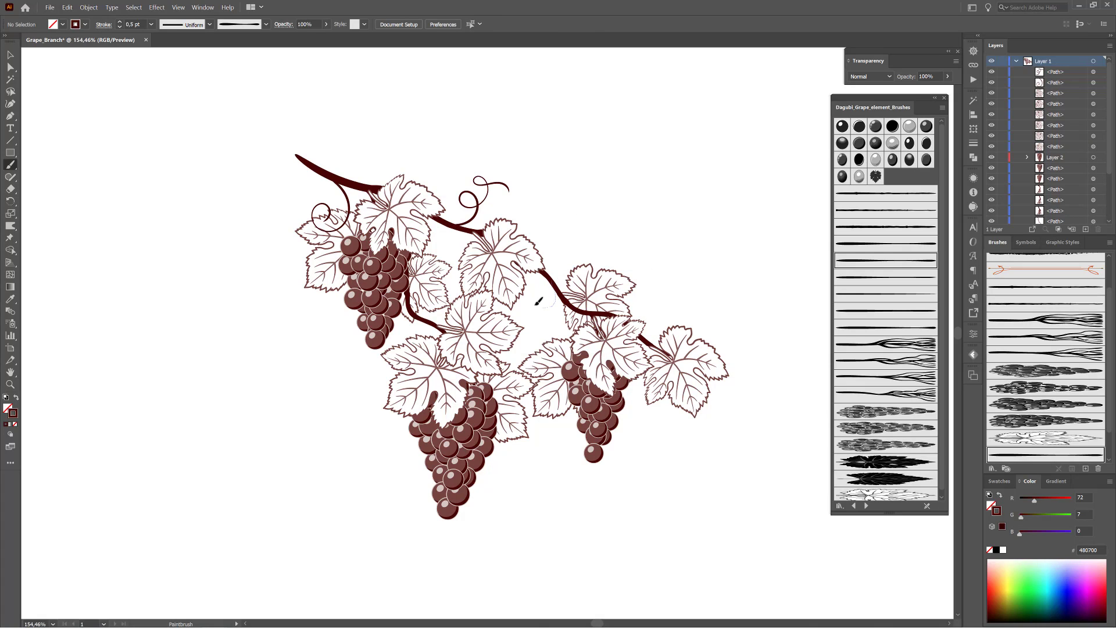
{"action": "left_click_drag", "start_coordinate": [546, 328], "coordinate": [545, 329]}
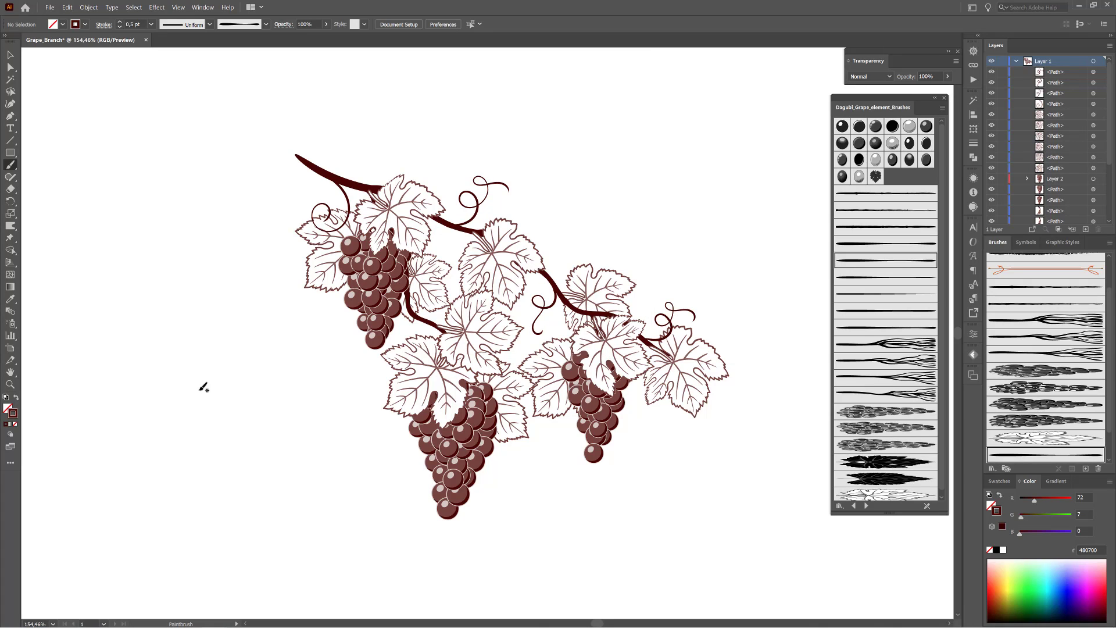
{"action": "left_click", "coordinate": [10, 433]}
{"action": "left_click", "coordinate": [35, 434]}
Add more curled tendrils around the vine, including below the lower and right bunches
{"action": "left_click_drag", "start_coordinate": [402, 330], "coordinate": [401, 333]}
{"action": "left_click_drag", "start_coordinate": [434, 248], "coordinate": [434, 250]}
{"action": "left_click_drag", "start_coordinate": [644, 440], "coordinate": [644, 442]}
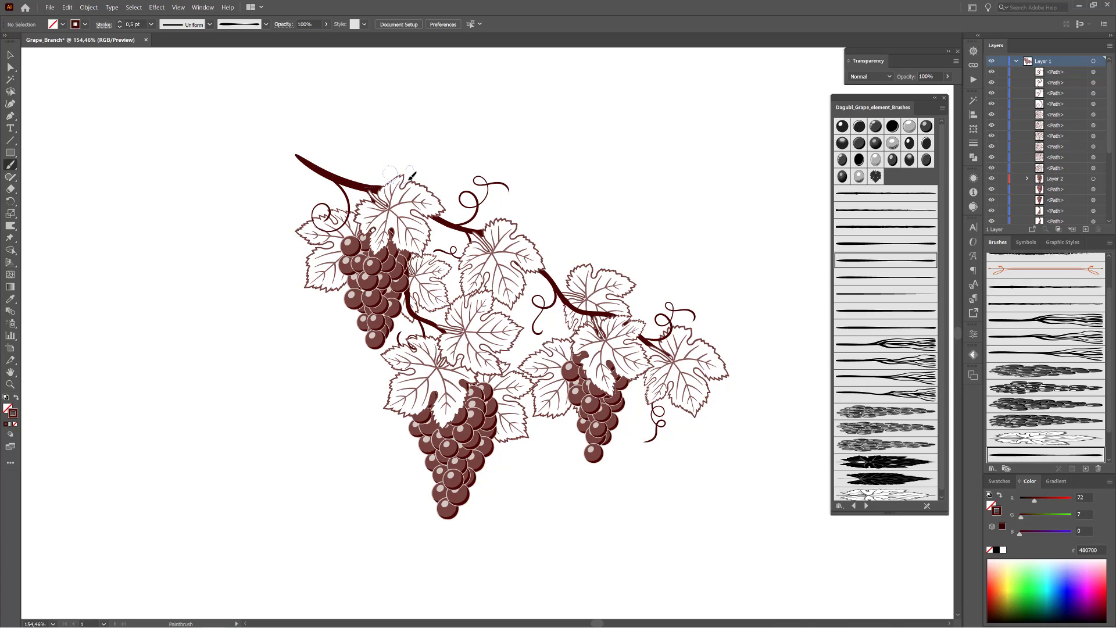
{"action": "left_click_drag", "start_coordinate": [446, 184], "coordinate": [448, 185]}
{"action": "left_click_drag", "start_coordinate": [360, 365], "coordinate": [361, 372]}
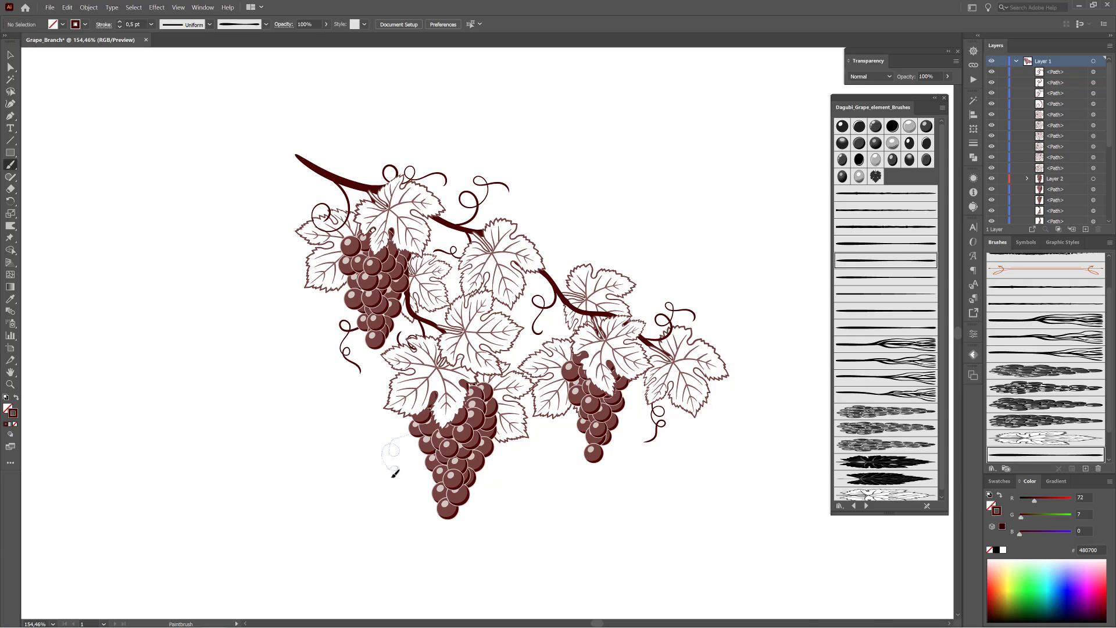
{"action": "left_click_drag", "start_coordinate": [404, 475], "coordinate": [403, 478]}
{"action": "key", "text": "ctrl+z"}
{"action": "key", "text": "ctrl+z"}
{"action": "left_click_drag", "start_coordinate": [405, 488], "coordinate": [401, 491]}
{"action": "left_click_drag", "start_coordinate": [548, 476], "coordinate": [547, 479]}
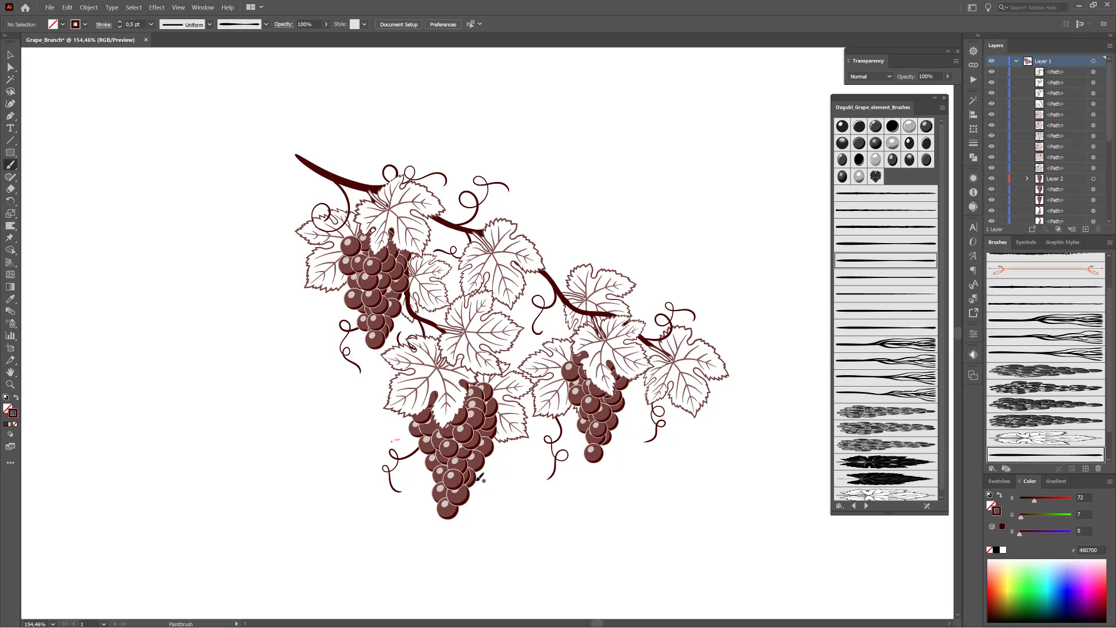
Rotate the middle hanging leaf about 10.5° and shrink the leaf over the lower bunch
{"action": "left_click", "coordinate": [538, 252], "text": "ctrl"}
{"action": "left_click_drag", "start_coordinate": [518, 315], "coordinate": [523, 260]}
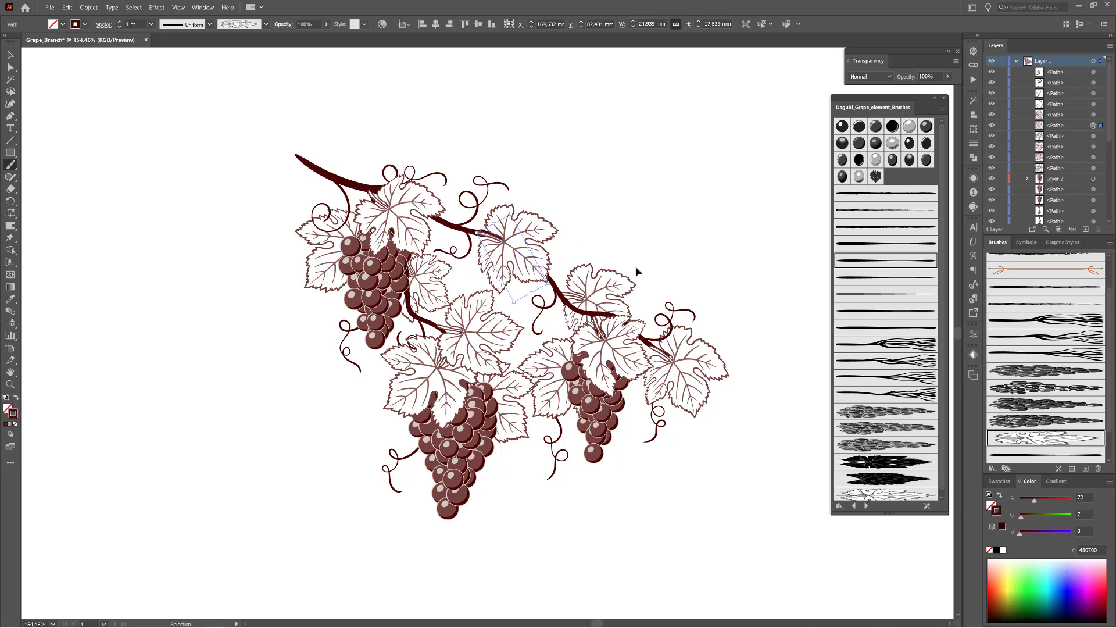
{"action": "left_click", "coordinate": [419, 390], "text": "ctrl"}
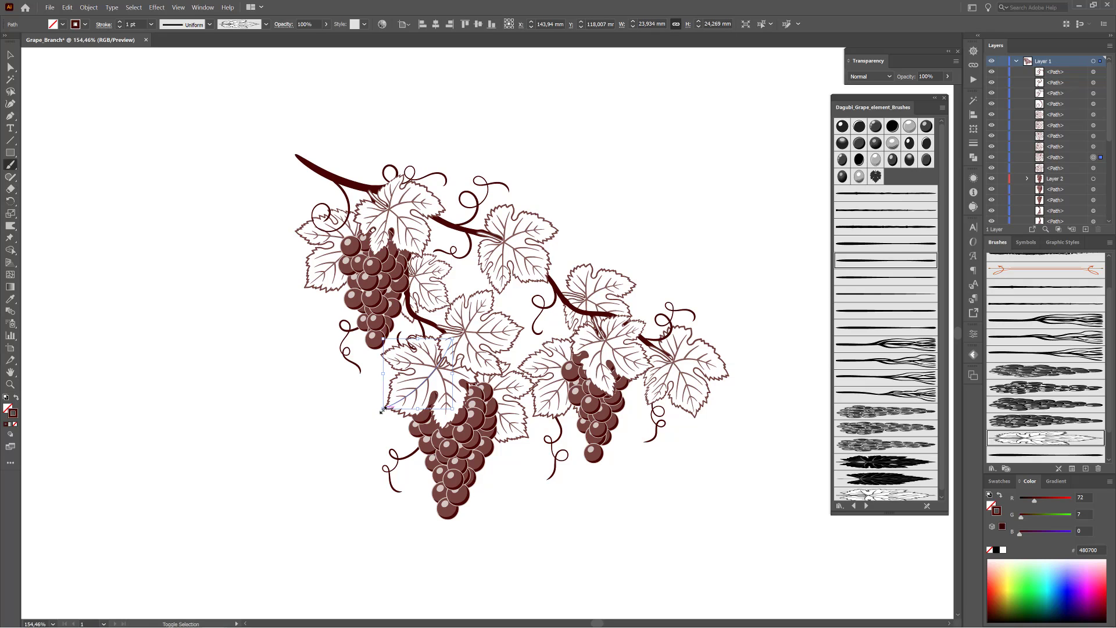
{"action": "left_click_drag", "start_coordinate": [383, 408], "coordinate": [405, 382]}
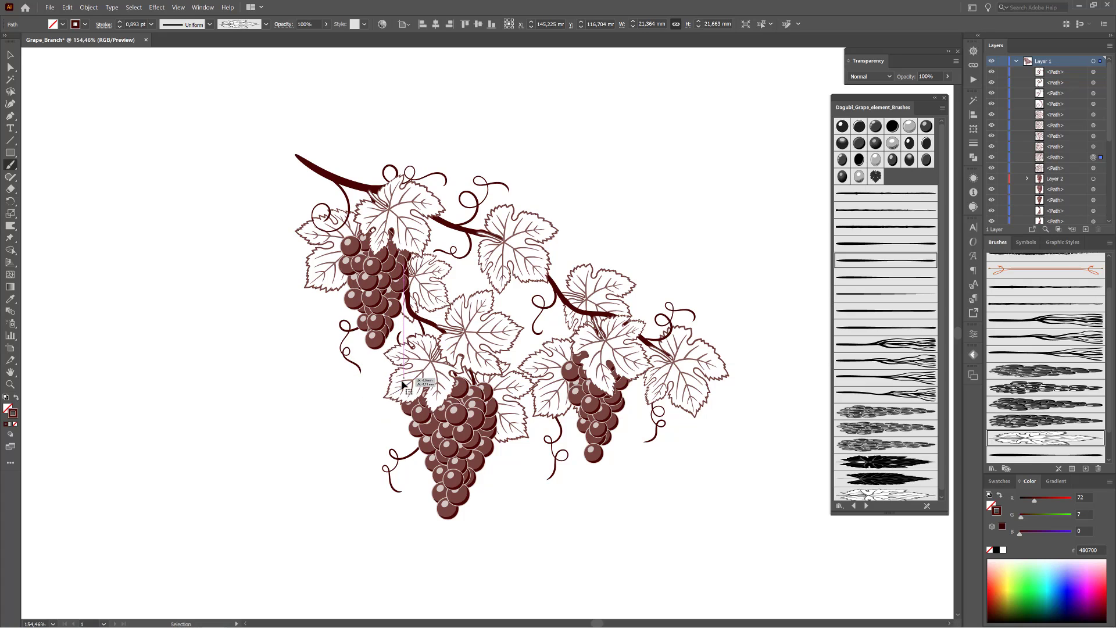
{"action": "left_click", "coordinate": [1014, 62]}
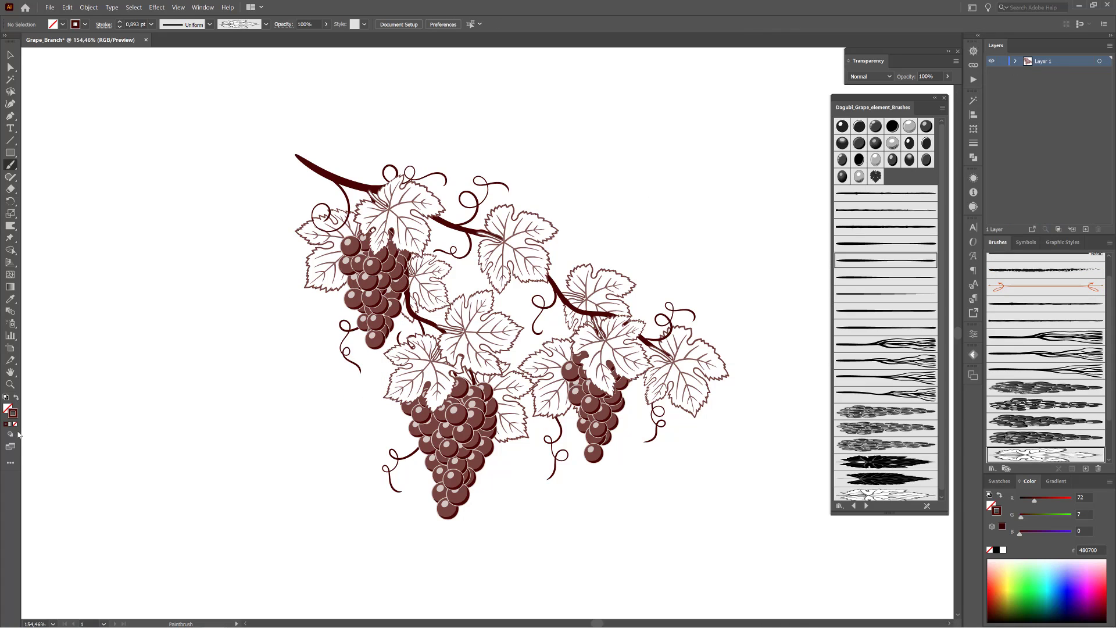
Add a new layer and load the watercolor splatter brush library, picking a splatter brush
{"action": "left_click", "coordinate": [1085, 229]}
{"action": "left_click", "coordinate": [993, 469]}
{"action": "mouse_move", "coordinate": [1035, 528]}
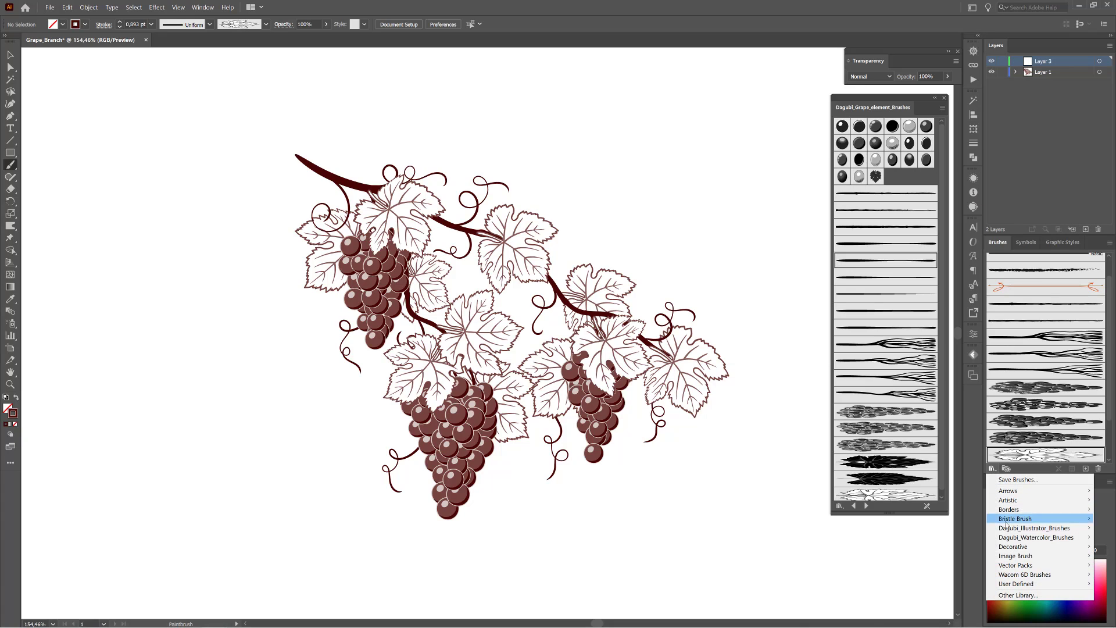
{"action": "mouse_move", "coordinate": [896, 481]}
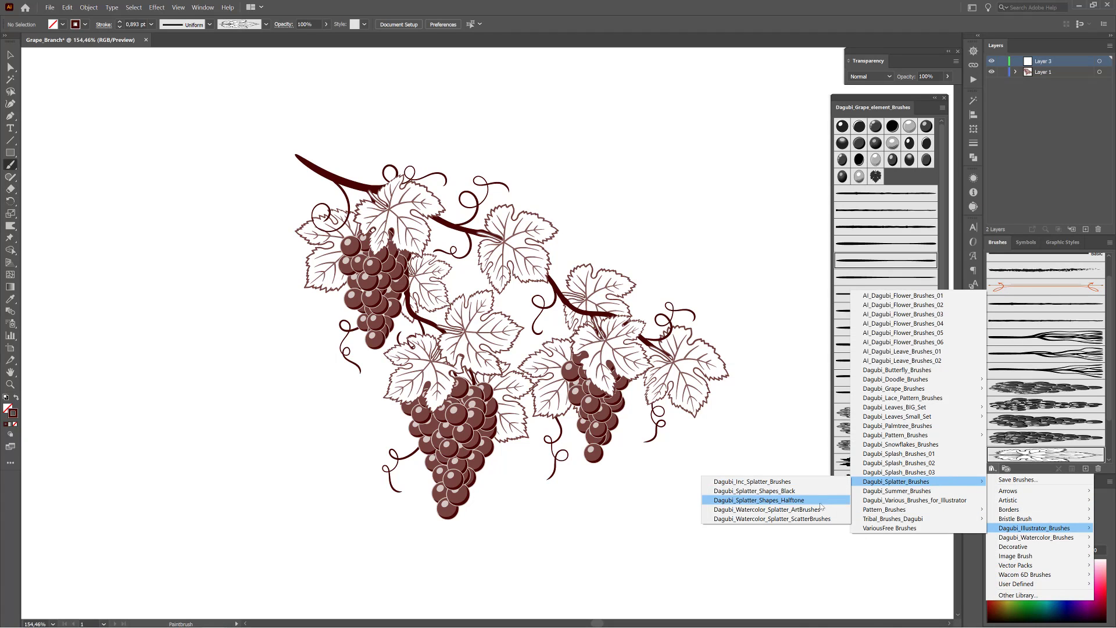
{"action": "left_click", "coordinate": [811, 504]}
{"action": "scroll", "coordinate": [942, 224], "scroll_direction": "down", "scroll_amount": 3}
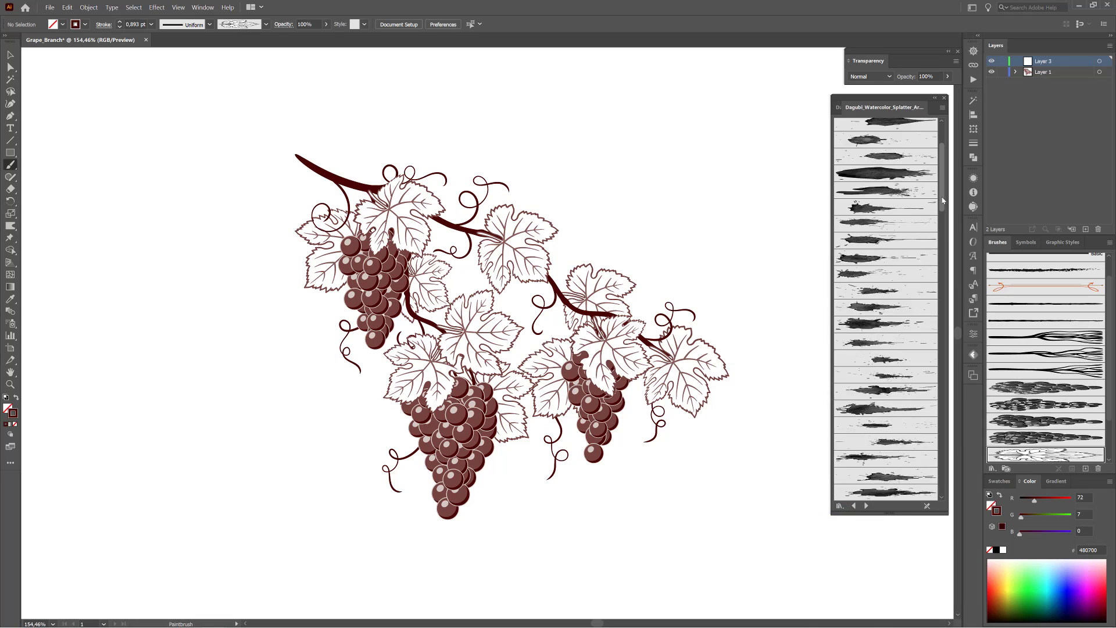
{"action": "scroll", "coordinate": [942, 224], "scroll_direction": "down", "scroll_amount": 4}
{"action": "scroll", "coordinate": [943, 223], "scroll_direction": "down", "scroll_amount": 2}
{"action": "scroll", "coordinate": [900, 364], "scroll_direction": "down", "scroll_amount": 2}
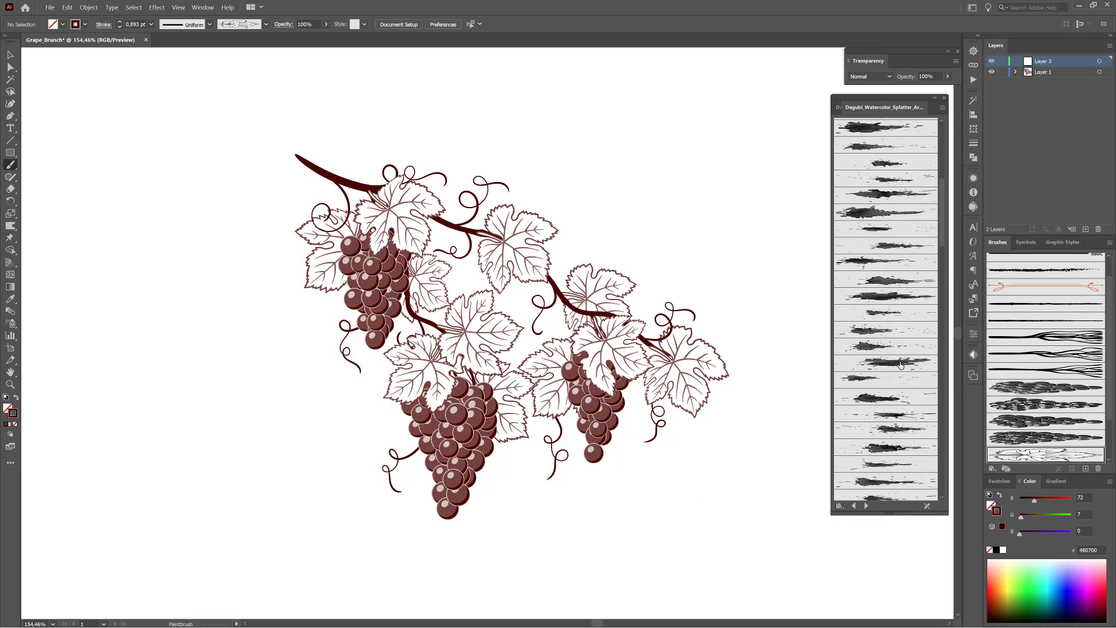
{"action": "left_click", "coordinate": [862, 330]}
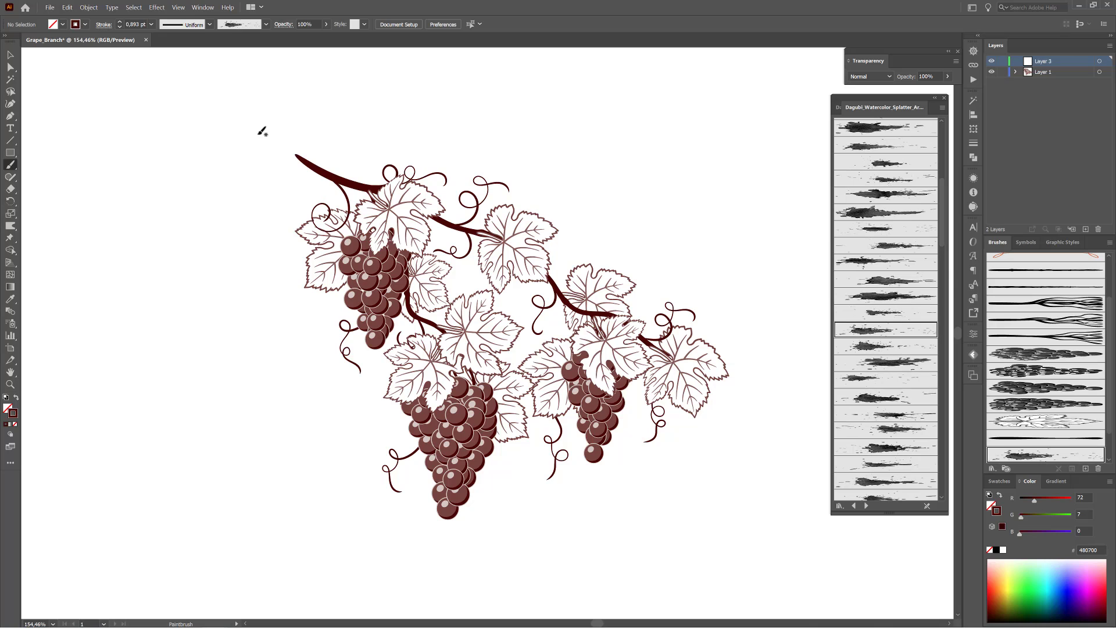
Paint a 1 pt wine splatter at the branch's left end, enlarged and shifted down-left
{"action": "left_click_drag", "start_coordinate": [258, 133], "coordinate": [256, 132]}
{"action": "scroll", "coordinate": [262, 177], "scroll_direction": "down", "scroll_amount": 1}
{"action": "left_click", "coordinate": [262, 177], "text": "ctrl"}
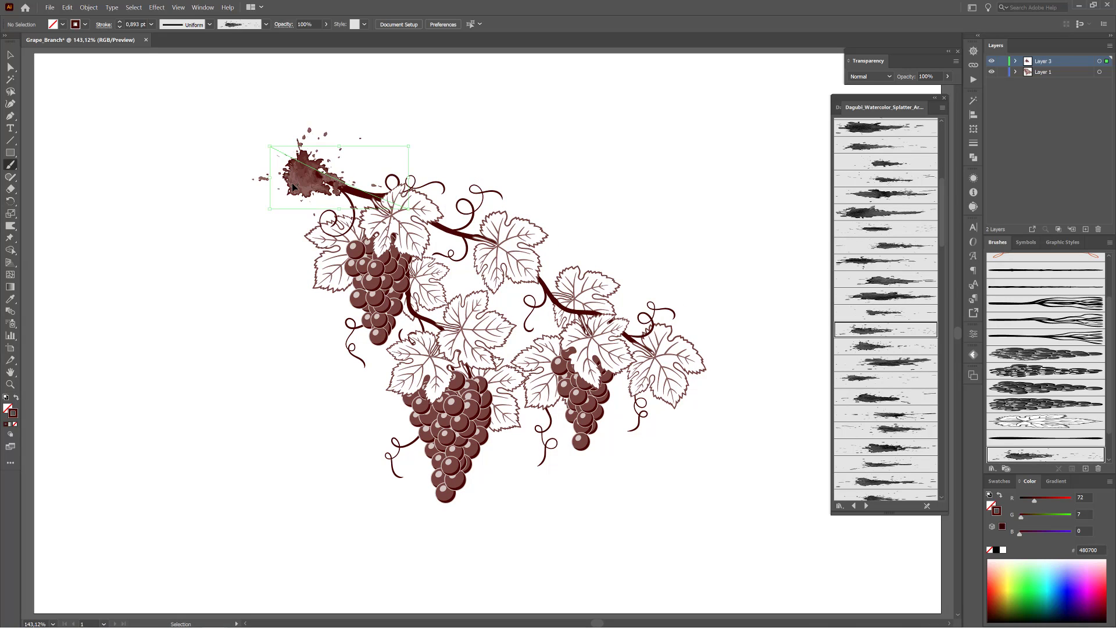
{"action": "left_click_drag", "start_coordinate": [424, 142], "coordinate": [478, 119]}
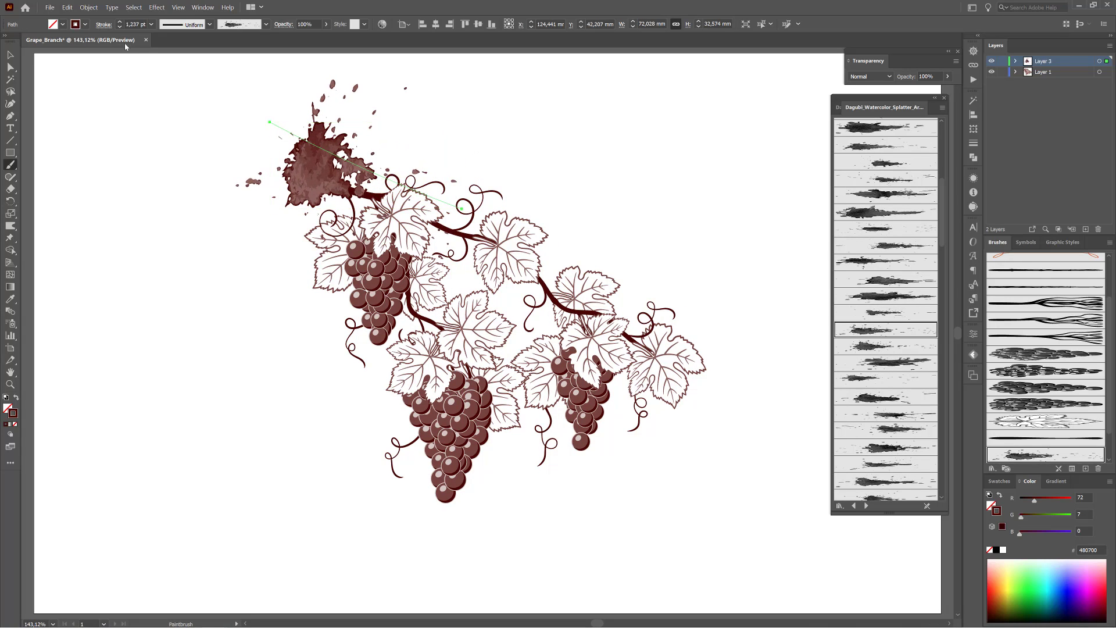
{"action": "left_click", "coordinate": [120, 27]}
{"action": "left_click_drag", "start_coordinate": [313, 175], "coordinate": [303, 192]}
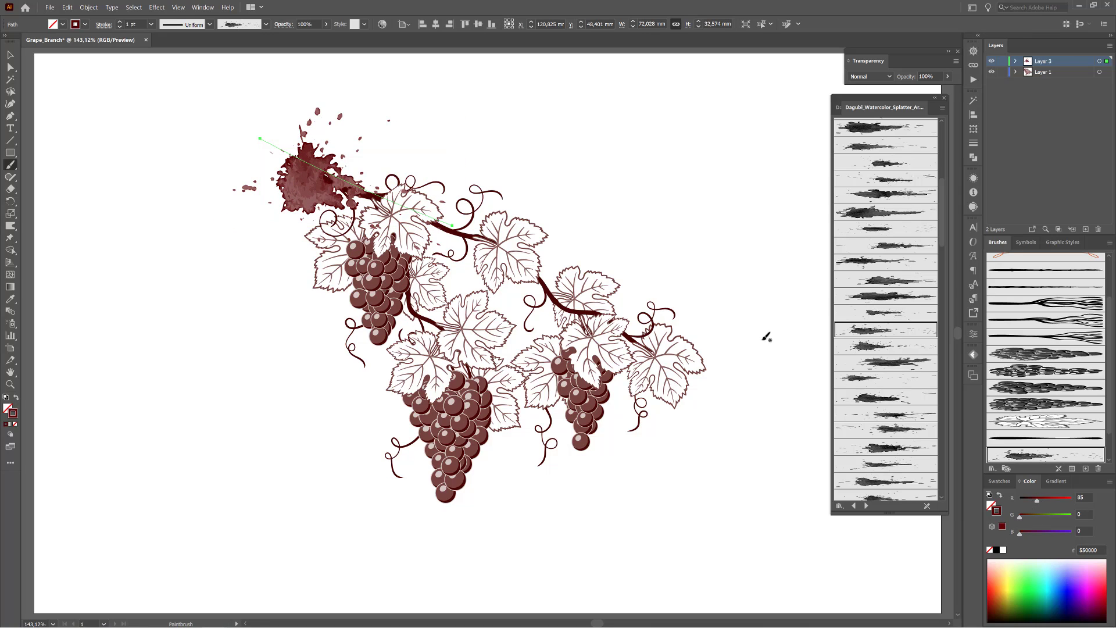
{"action": "left_click", "coordinate": [780, 157], "text": "ctrl"}
Add a second splatter with a different brush, offset down-left of the first
{"action": "left_click_drag", "start_coordinate": [942, 240], "coordinate": [938, 301]}
{"action": "left_click", "coordinate": [885, 317]}
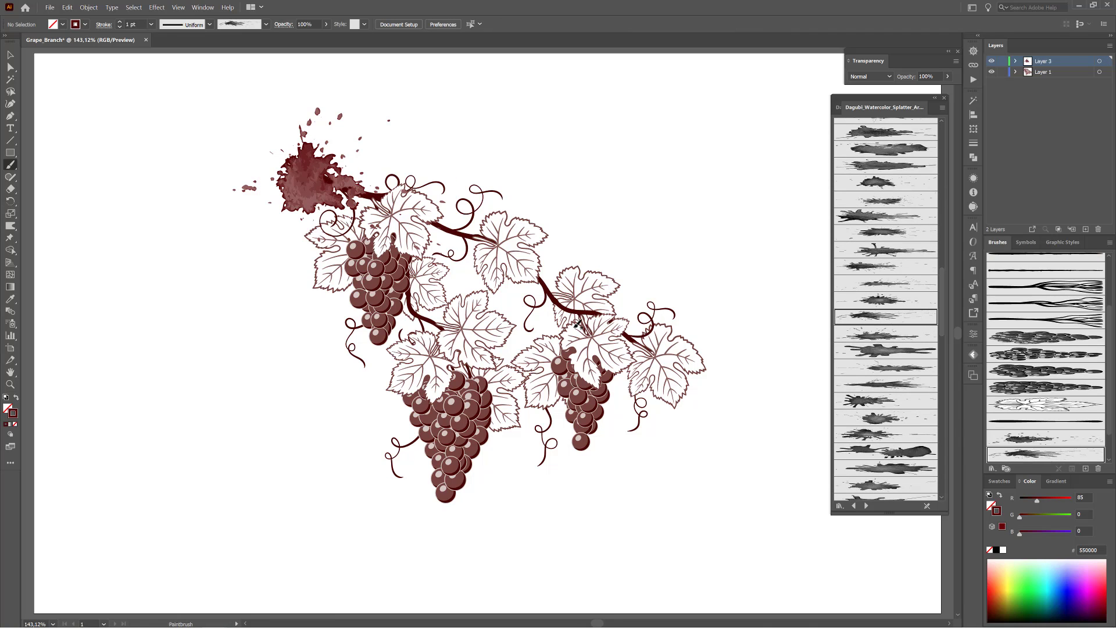
{"action": "left_click_drag", "start_coordinate": [336, 211], "coordinate": [317, 234]}
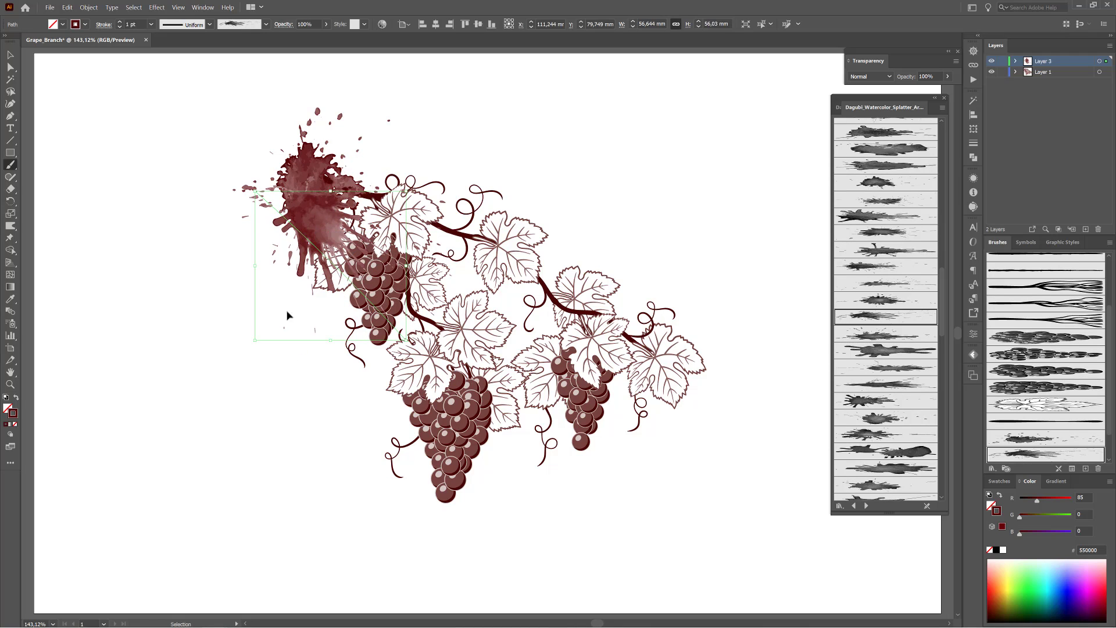
{"action": "left_click", "coordinate": [724, 138], "text": "ctrl"}
{"action": "left_click", "coordinate": [943, 402]}
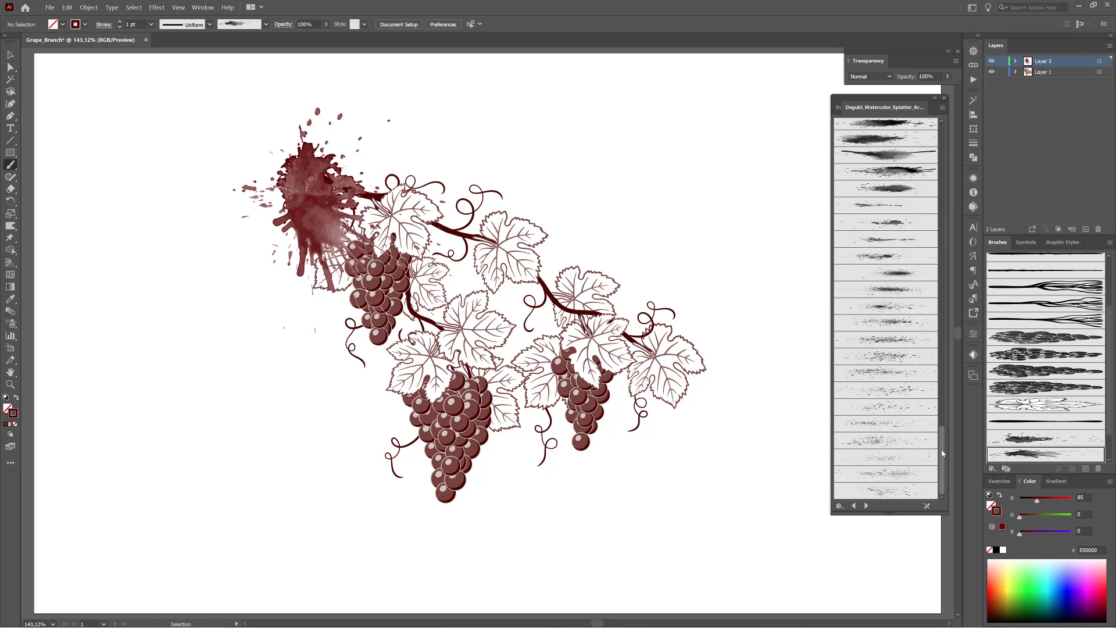
Spray fine dotted splatter around the wine splash with two brush strokes
{"action": "left_click", "coordinate": [921, 444]}
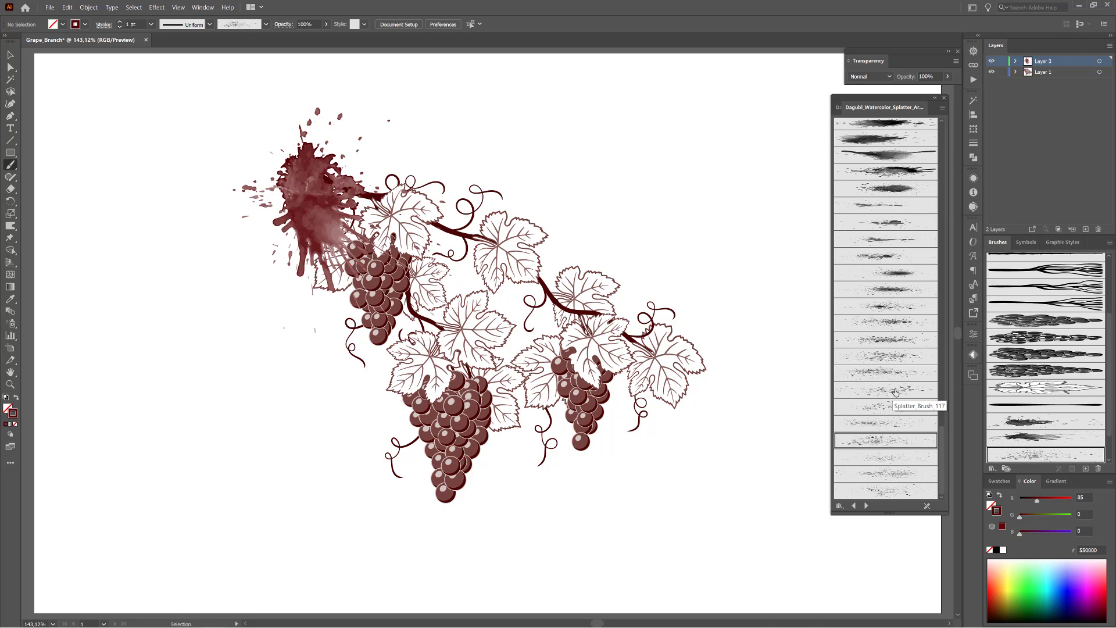
{"action": "left_click_drag", "start_coordinate": [264, 180], "coordinate": [376, 142]}
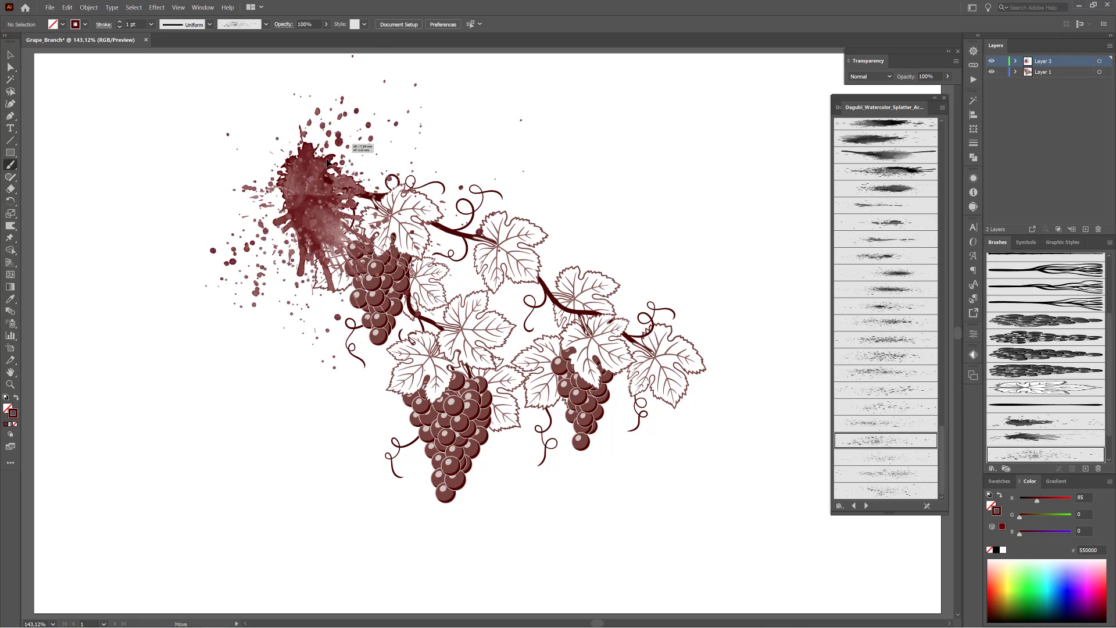
{"action": "left_click_drag", "start_coordinate": [208, 193], "coordinate": [503, 269]}
Turn off Scale Strokes & Effects, shrink the dot stroke onto the splash, and add Layer 4
{"action": "left_click", "coordinate": [973, 129]}
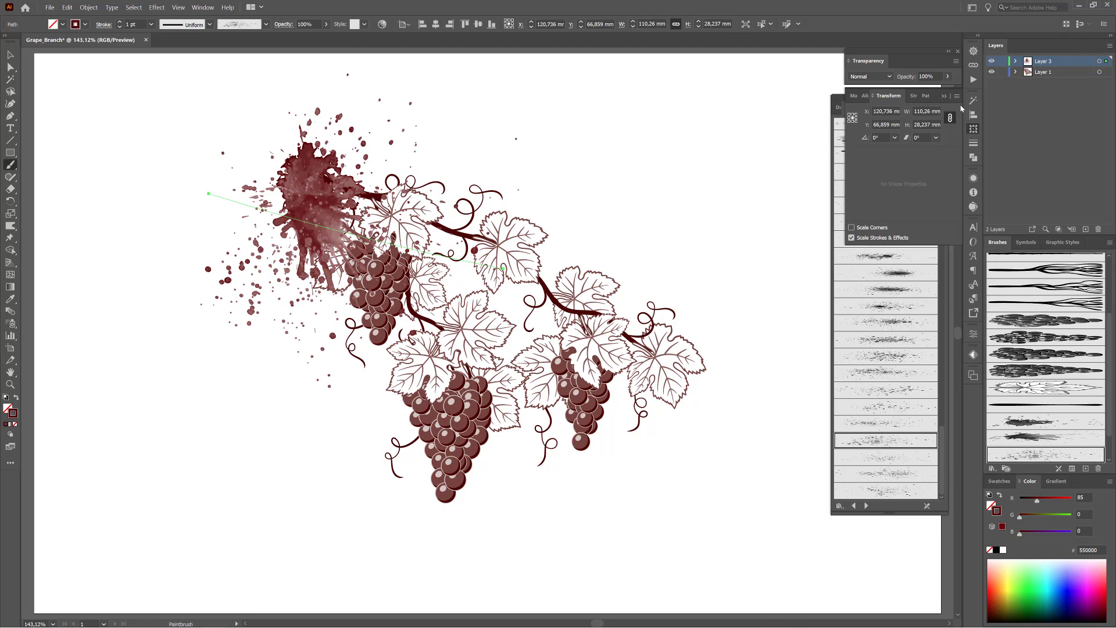
{"action": "left_click", "coordinate": [956, 95]}
{"action": "left_click", "coordinate": [1017, 139]}
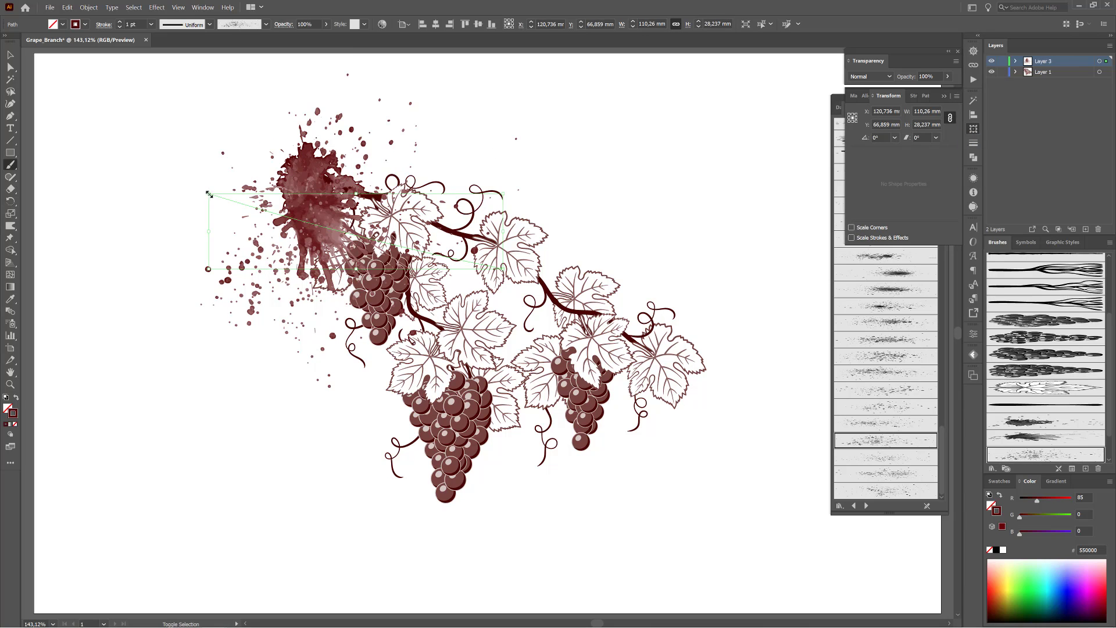
{"action": "left_click_drag", "start_coordinate": [209, 193], "coordinate": [274, 210]}
{"action": "left_click_drag", "start_coordinate": [306, 304], "coordinate": [282, 299]}
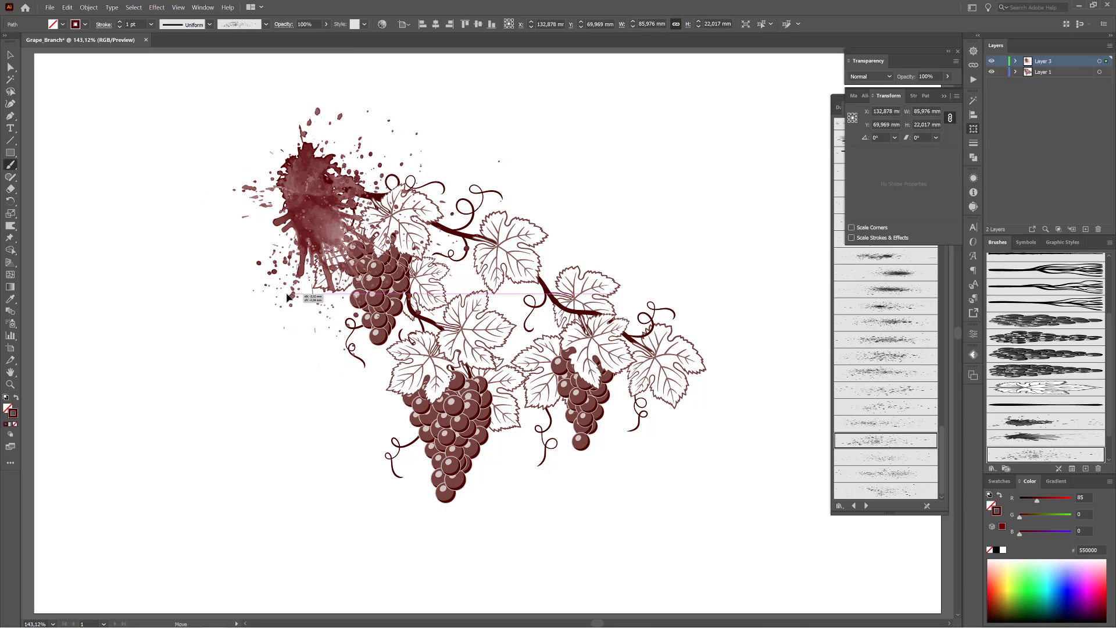
{"action": "left_click", "coordinate": [720, 135]}
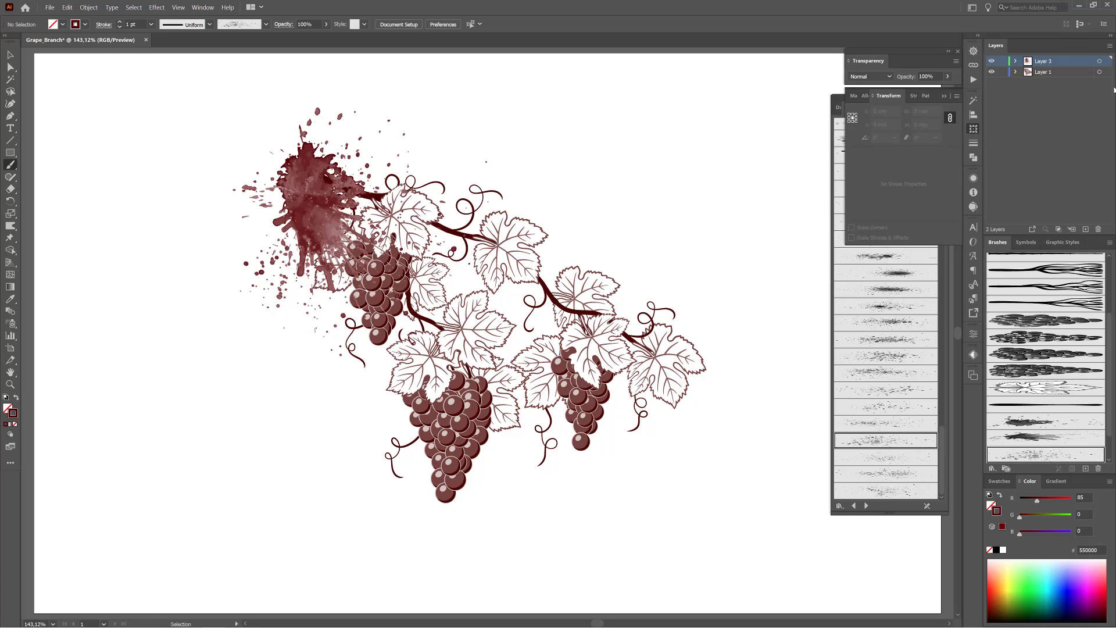
{"action": "left_click", "coordinate": [1086, 230]}
Move Layer 4 to the bottom and load the Dagubi watercolor Stamps_Washes brushes
{"action": "left_click_drag", "start_coordinate": [1063, 60], "coordinate": [1063, 93]}
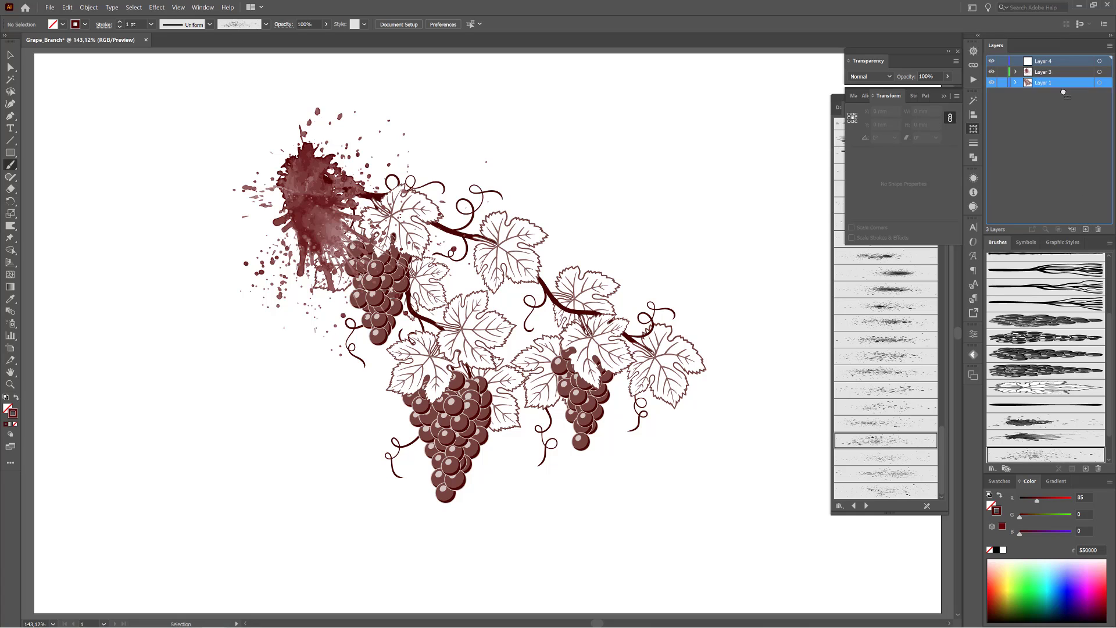
{"action": "left_click", "coordinate": [944, 96]}
{"action": "left_click", "coordinate": [992, 469]}
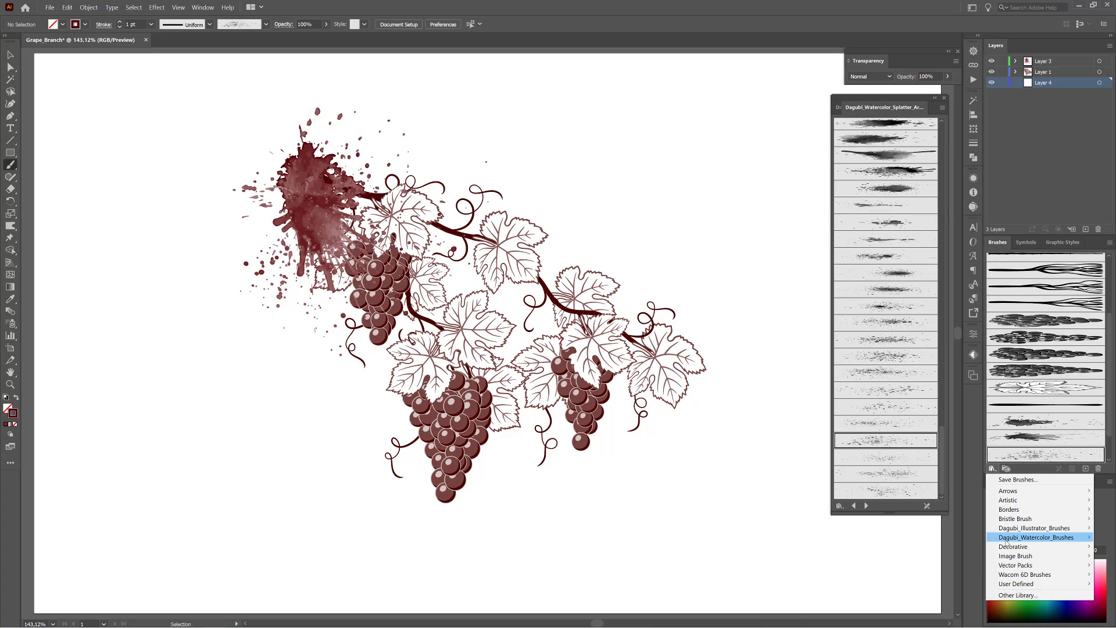
{"action": "mouse_move", "coordinate": [1036, 537]}
{"action": "left_click", "coordinate": [788, 548]}
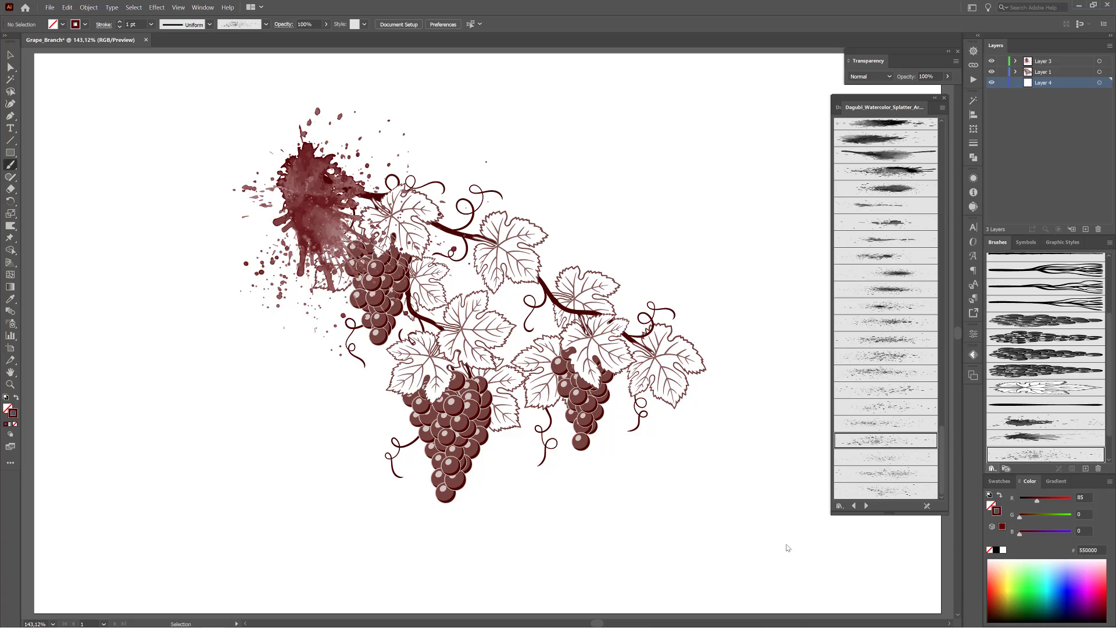
{"action": "left_click_drag", "start_coordinate": [942, 139], "coordinate": [944, 472]}
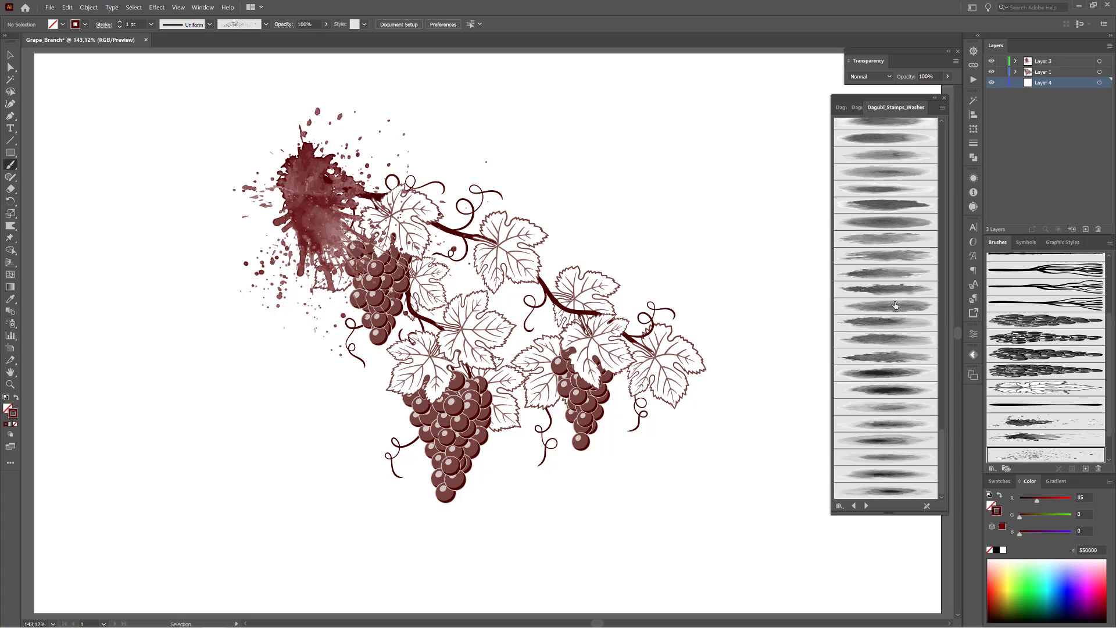
Paint a diagonal wash stroke across the branch at 6 pt and raise its red value
{"action": "left_click", "coordinate": [887, 239]}
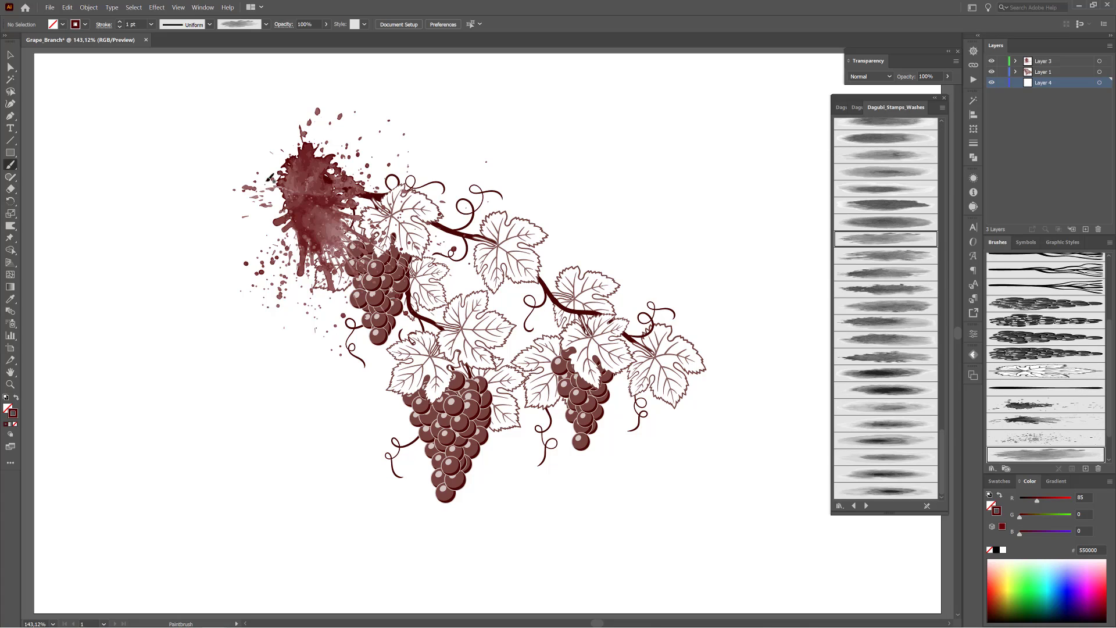
{"action": "left_click_drag", "start_coordinate": [216, 152], "coordinate": [588, 303]}
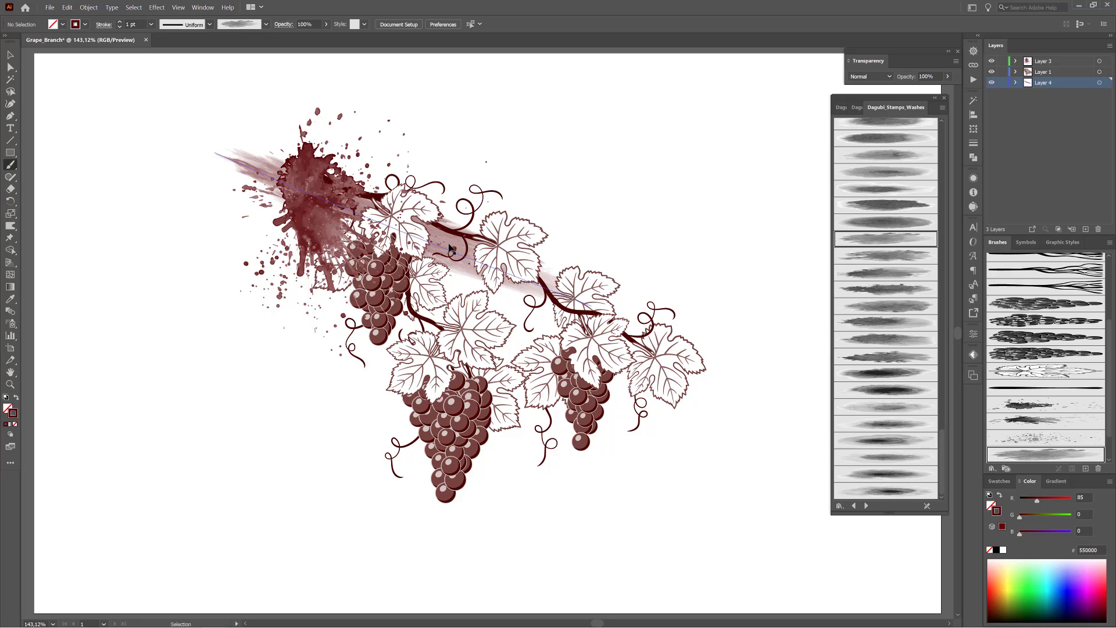
{"action": "left_click", "coordinate": [120, 22]}
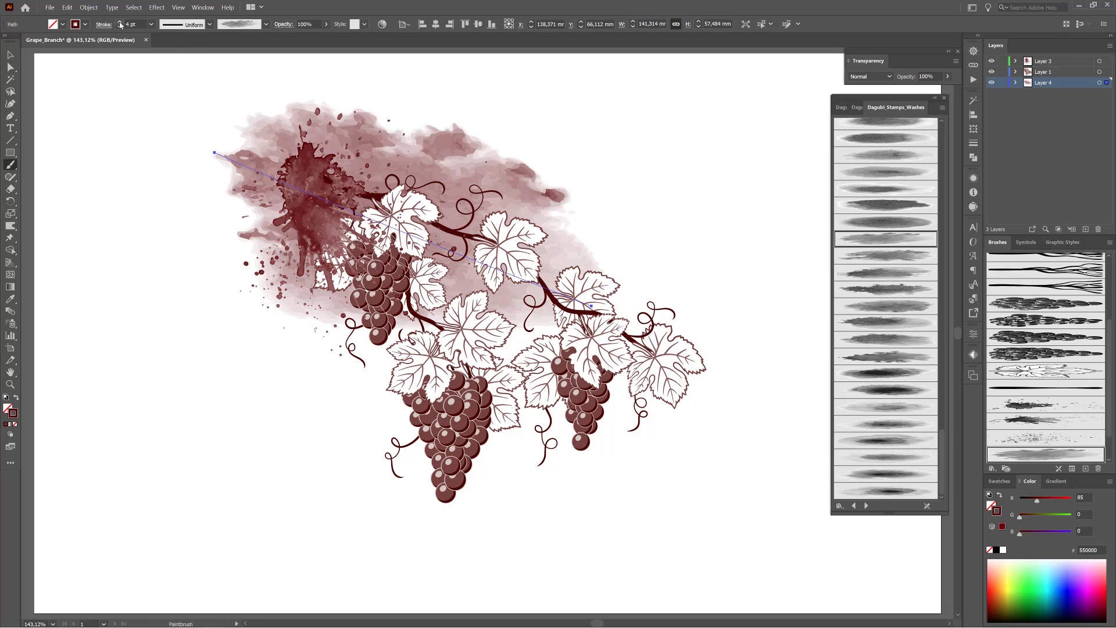
{"action": "left_click", "coordinate": [119, 22]}
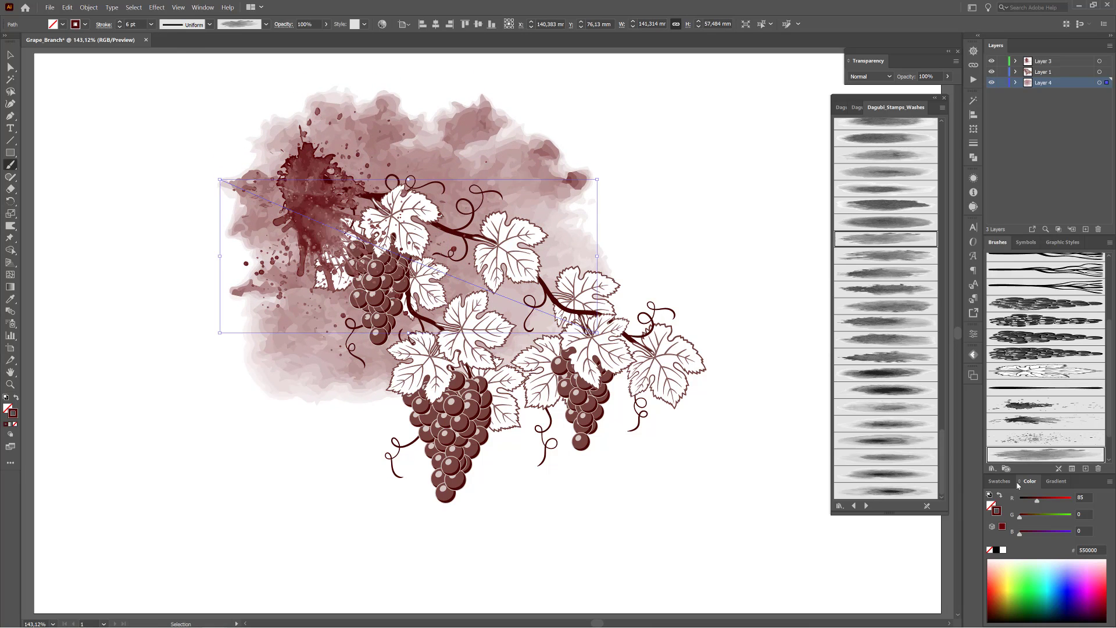
{"action": "mouse_move", "coordinate": [1040, 501]}
{"action": "left_mouse_down"}
{"action": "mouse_move", "coordinate": [1047, 517]}
{"action": "mouse_move", "coordinate": [1068, 503]}
{"action": "left_mouse_up"}
Try several Stamps_Washes brushes on the pink wash while repositioning it behind the branch
{"action": "left_click_drag", "start_coordinate": [456, 128], "coordinate": [465, 157]}
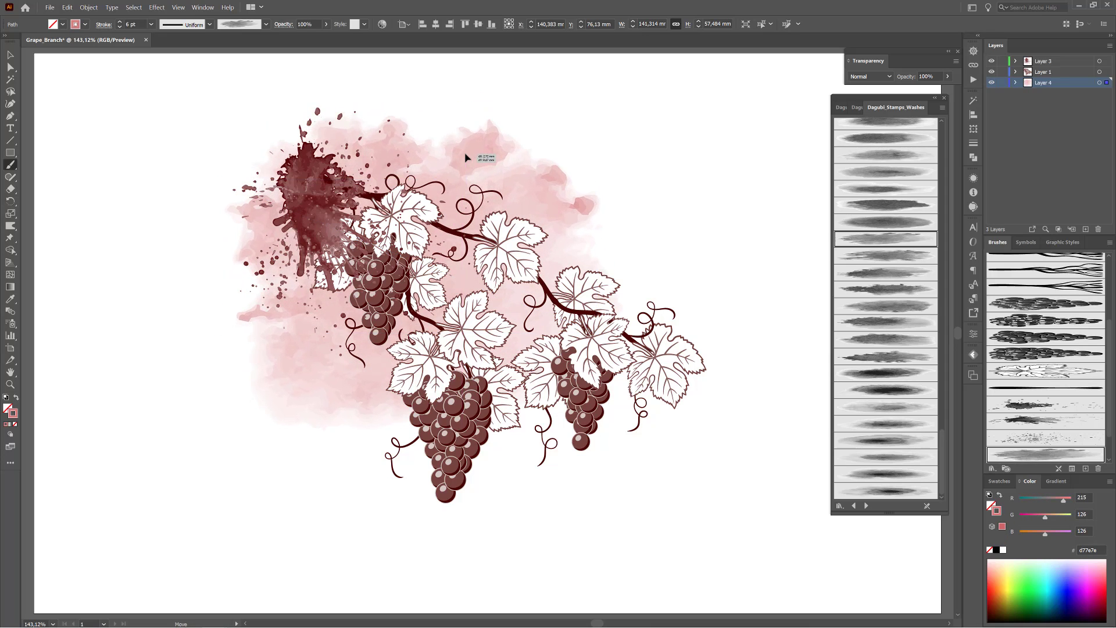
{"action": "left_click", "coordinate": [891, 255]}
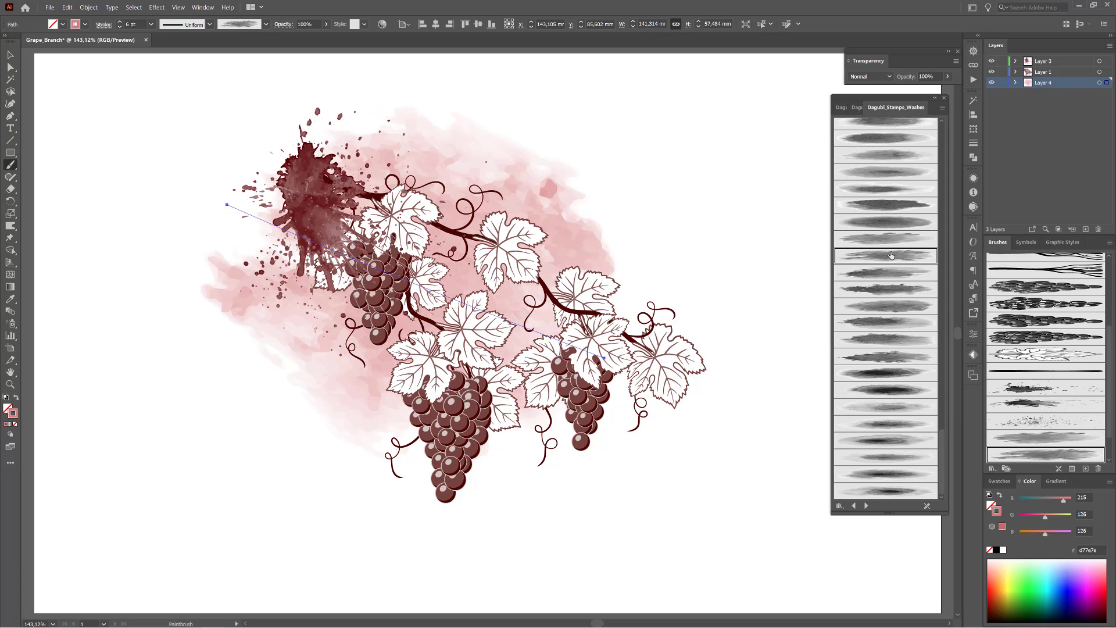
{"action": "left_click", "coordinate": [886, 271]}
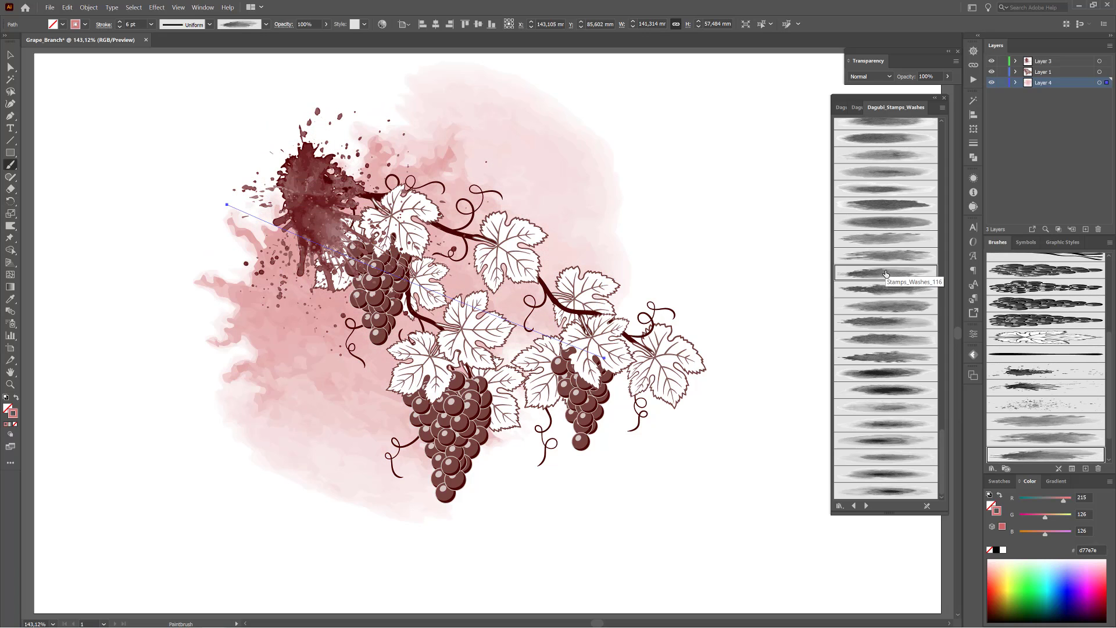
{"action": "left_click", "coordinate": [889, 306]}
{"action": "left_click_drag", "start_coordinate": [525, 222], "coordinate": [517, 211]}
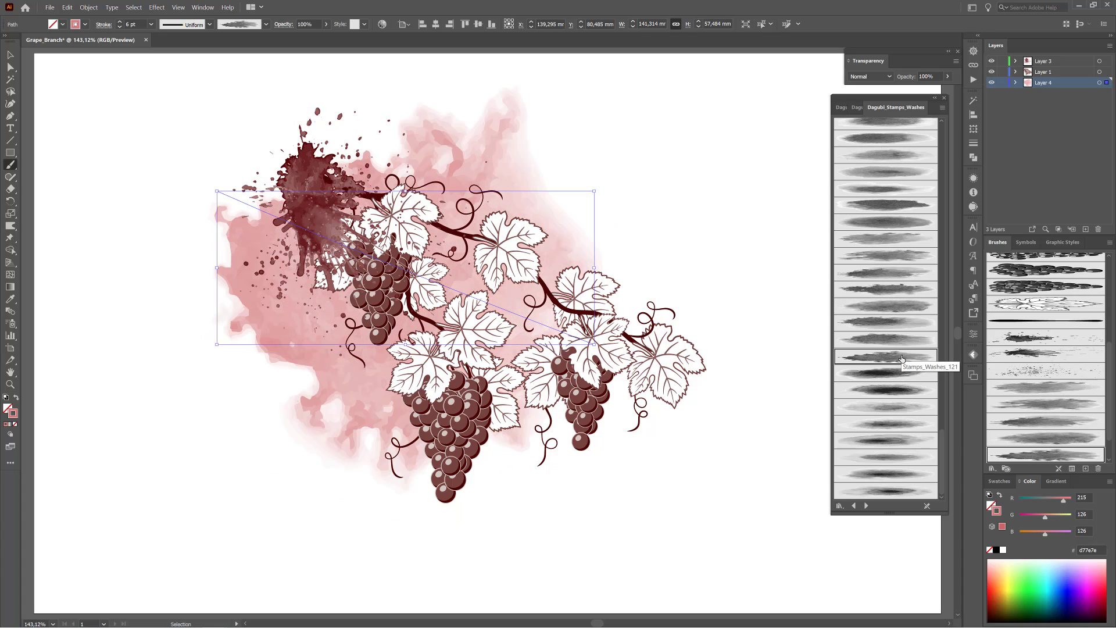
{"action": "left_click", "coordinate": [887, 256]}
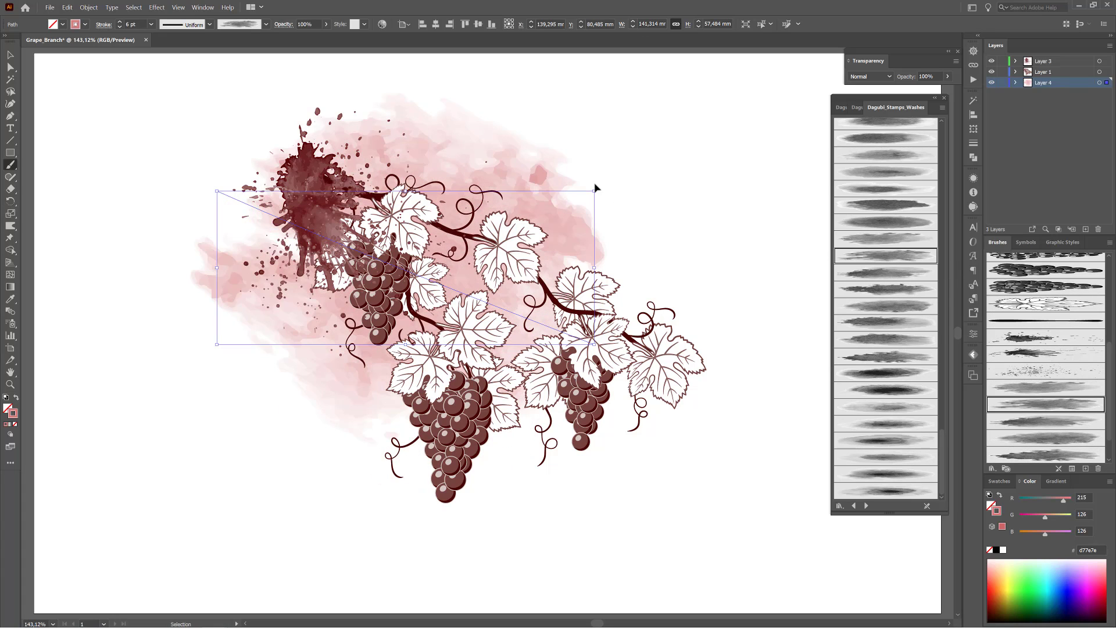
Rotate the wash to nearly horizontal, set its stroke to 5,7 pt, and nudge it left
{"action": "mouse_move", "coordinate": [597, 189]}
{"action": "left_mouse_down"}
{"action": "mouse_move", "coordinate": [495, 125]}
{"action": "mouse_move", "coordinate": [462, 137]}
{"action": "mouse_move", "coordinate": [497, 150]}
{"action": "left_mouse_up"}
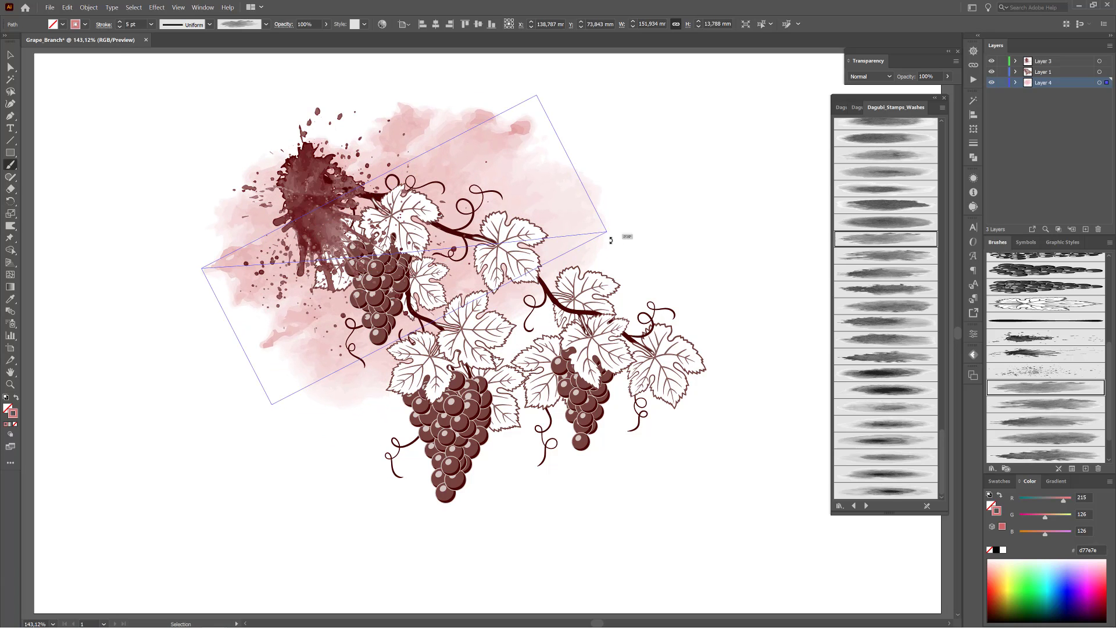
{"action": "left_click_drag", "start_coordinate": [611, 239], "coordinate": [604, 195]}
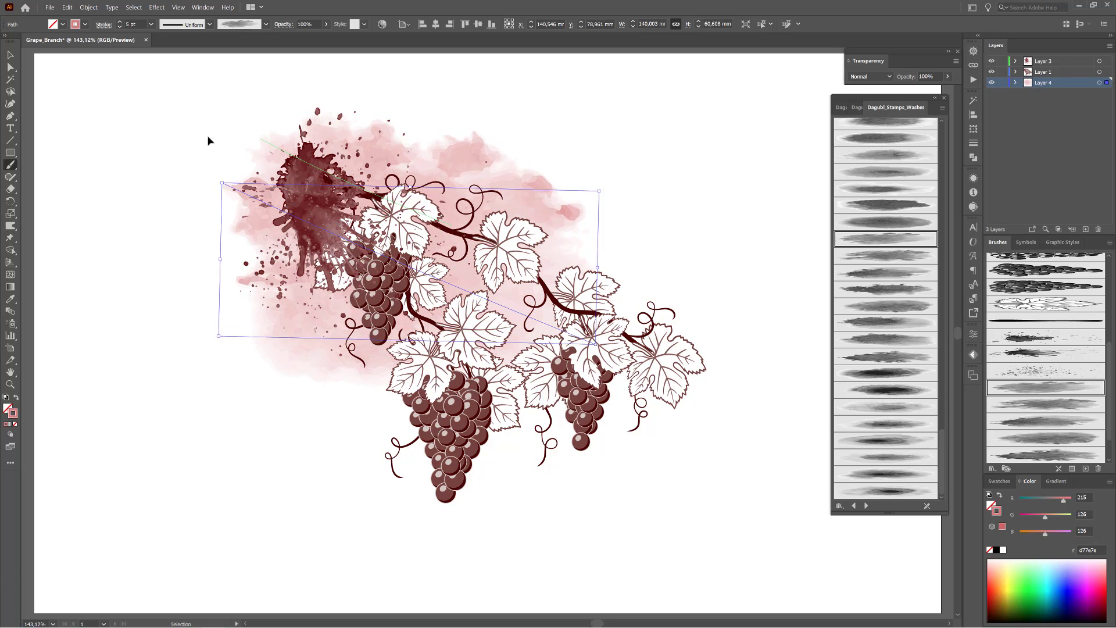
{"action": "type", "text": "5,7"}
{"action": "key", "text": "Return"}
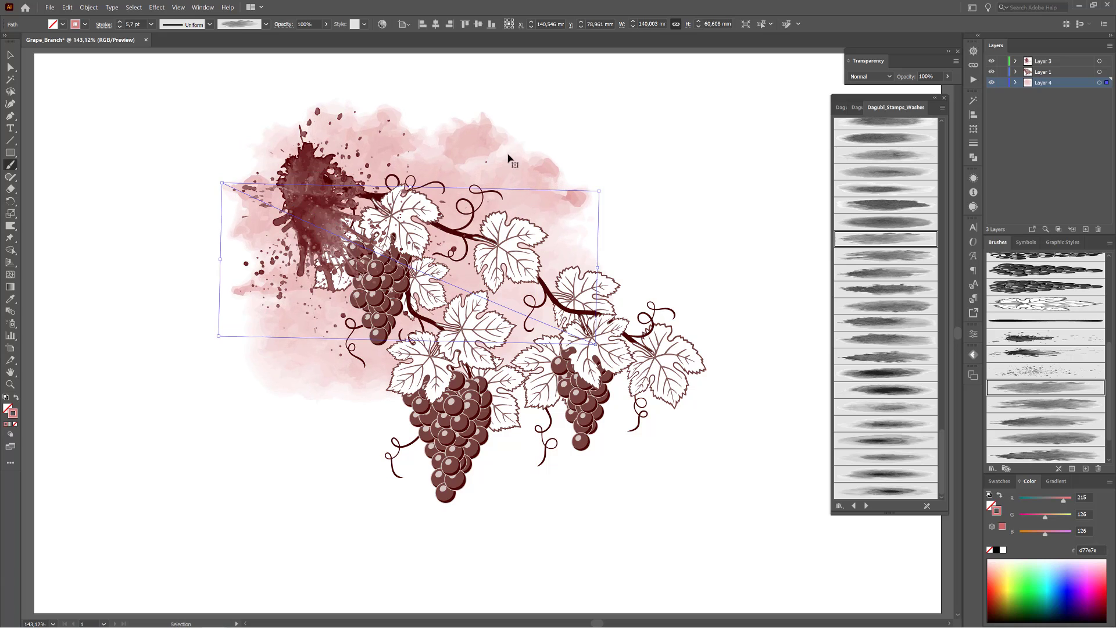
{"action": "left_click_drag", "start_coordinate": [493, 143], "coordinate": [487, 141]}
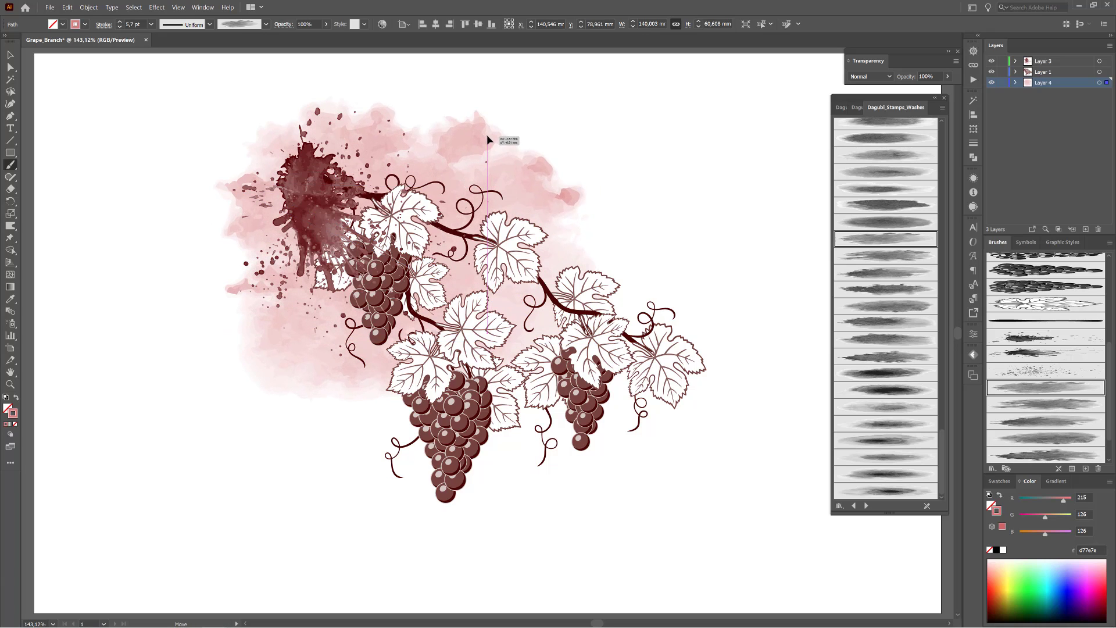
Lock the background wash layer, then shrink and rotate a leaf on the branch
{"action": "left_click", "coordinate": [738, 130], "text": "ctrl"}
{"action": "left_click", "coordinate": [1003, 82]}
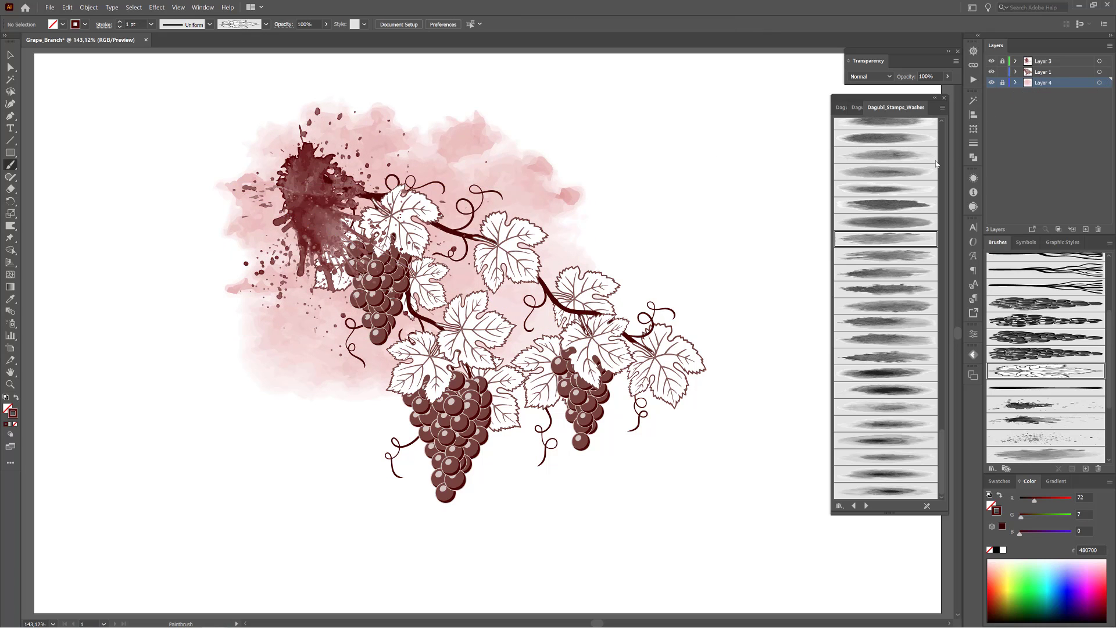
{"action": "left_click", "coordinate": [498, 335], "text": "ctrl"}
{"action": "mouse_move", "coordinate": [517, 328]}
{"action": "left_mouse_down"}
{"action": "mouse_move", "coordinate": [468, 327]}
{"action": "mouse_move", "coordinate": [435, 275]}
{"action": "mouse_move", "coordinate": [473, 265]}
{"action": "left_mouse_up"}
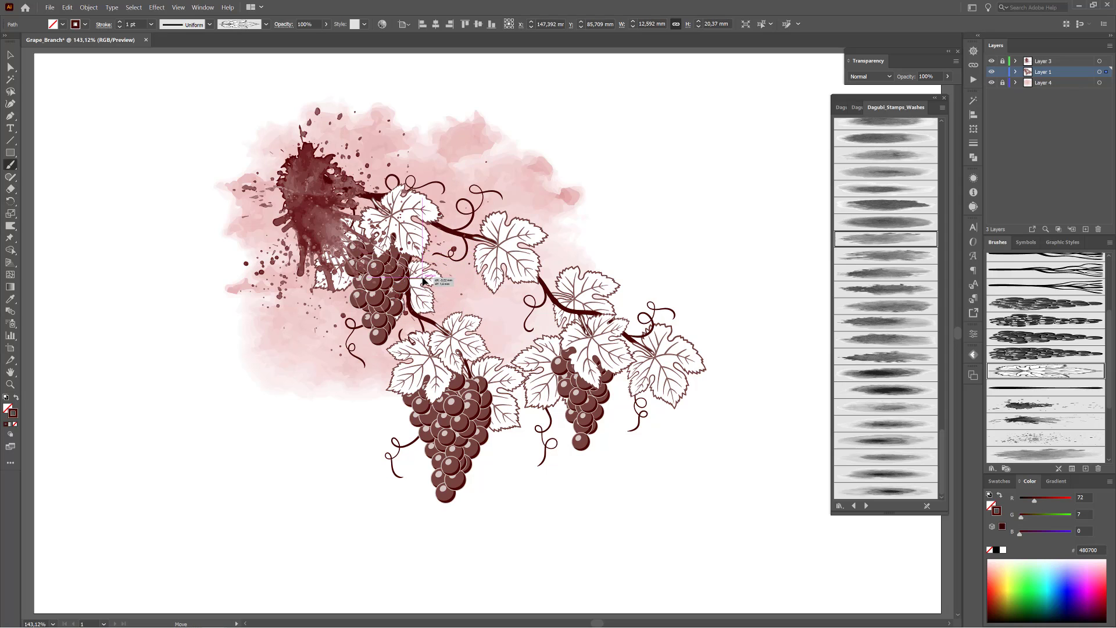
{"action": "left_click_drag", "start_coordinate": [474, 265], "coordinate": [601, 299]}
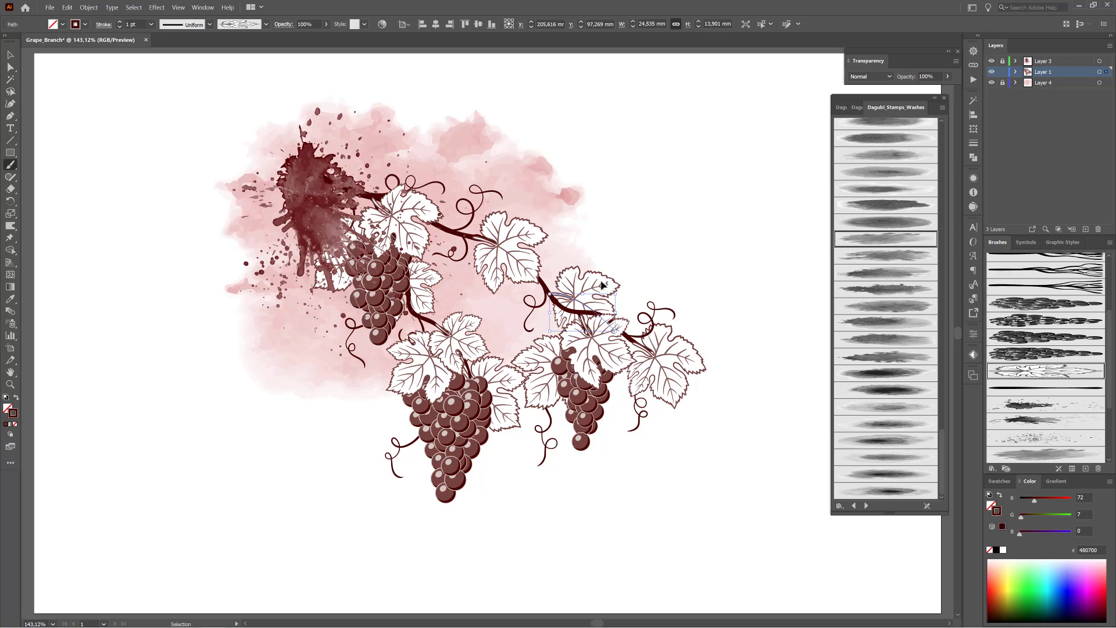
Resize the right-middle leaf and tuck it up and left closer to the branch
{"action": "left_click_drag", "start_coordinate": [549, 331], "coordinate": [609, 294]}
{"action": "left_click_drag", "start_coordinate": [535, 314], "coordinate": [587, 262]}
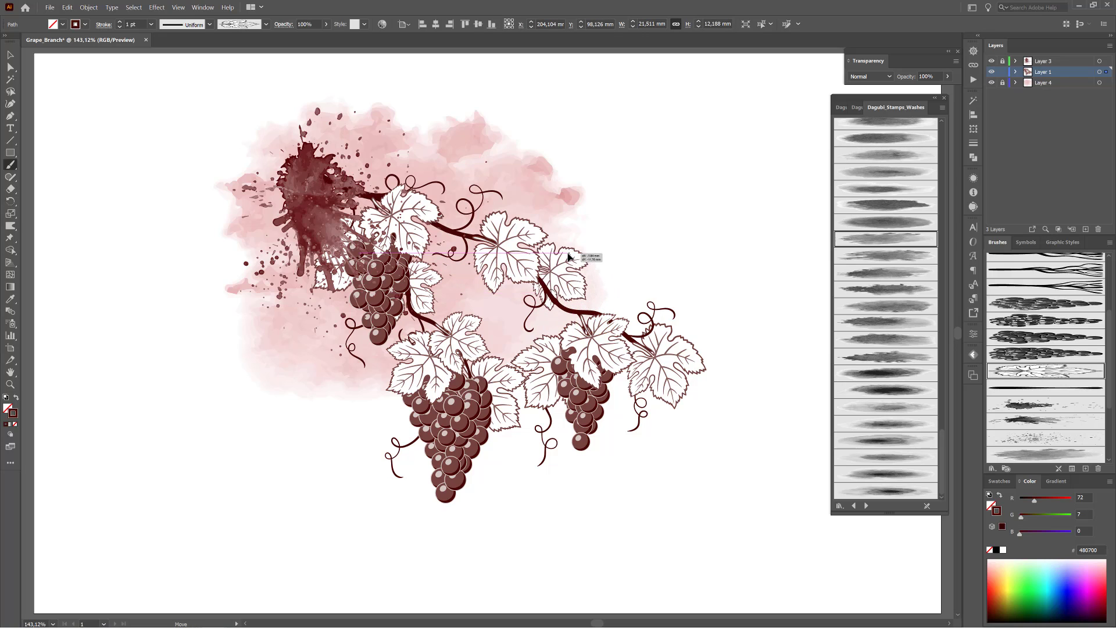
{"action": "left_click", "coordinate": [729, 160]}
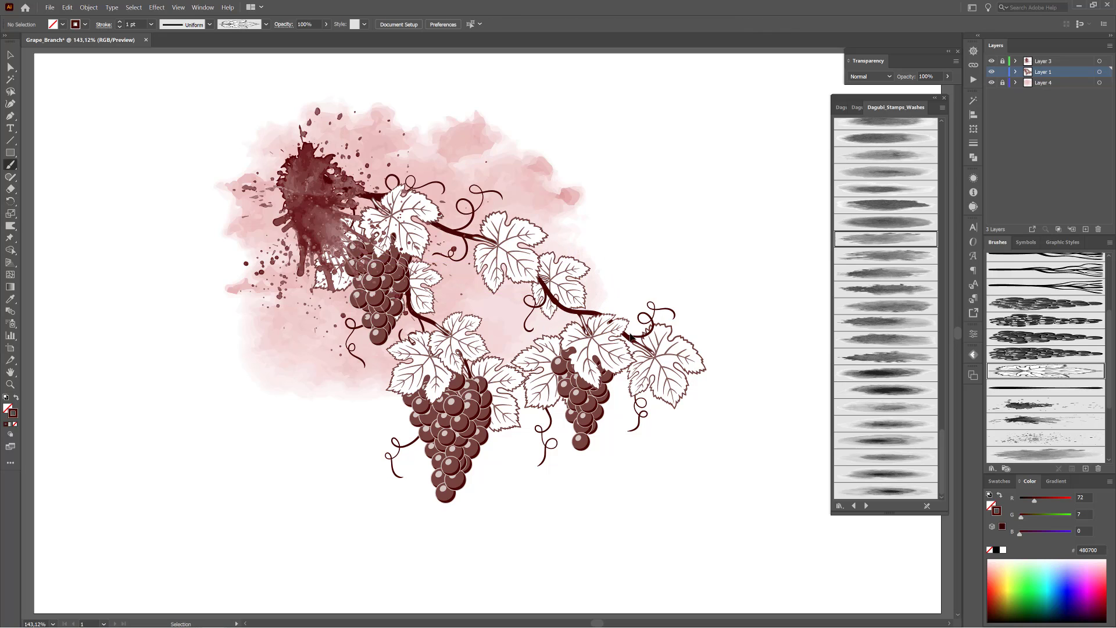
{"action": "key", "text": "ctrl+z"}
{"action": "key", "text": "ctrl+z"}
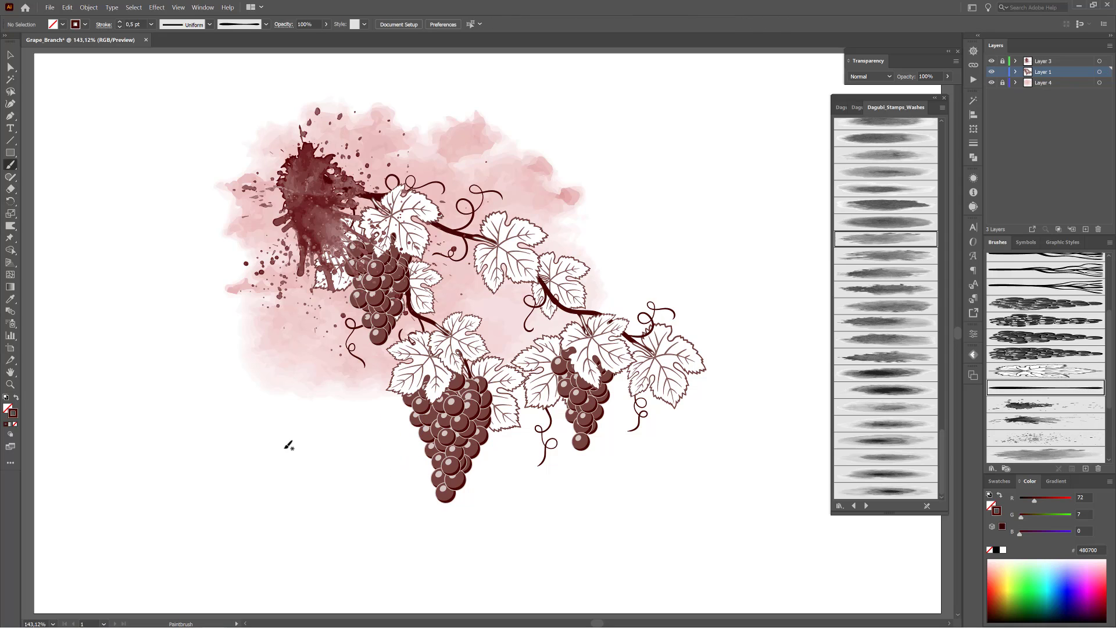
Paint a curled tendril near the grapes, then rotate and reposition the lower tendril
{"action": "mouse_move", "coordinate": [353, 334]}
{"action": "left_mouse_down"}
{"action": "mouse_move", "coordinate": [367, 348]}
{"action": "mouse_move", "coordinate": [353, 326]}
{"action": "left_mouse_up"}
{"action": "left_click", "coordinate": [675, 541]}
{"action": "left_click", "coordinate": [549, 449]}
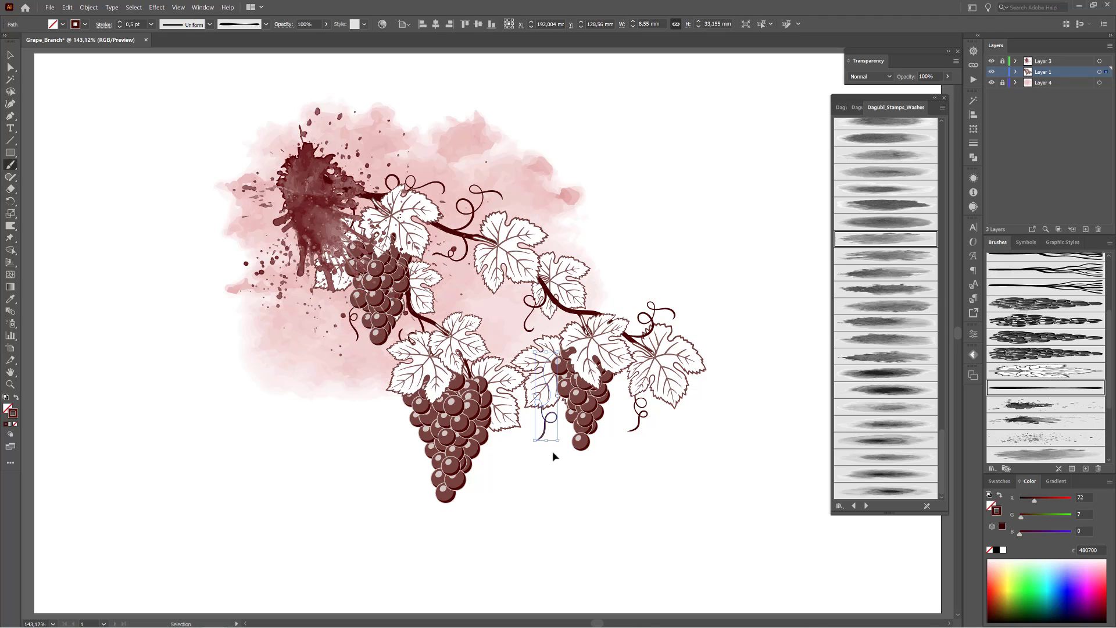
{"action": "left_click_drag", "start_coordinate": [553, 453], "coordinate": [541, 422]}
{"action": "left_click_drag", "start_coordinate": [540, 422], "coordinate": [550, 430]}
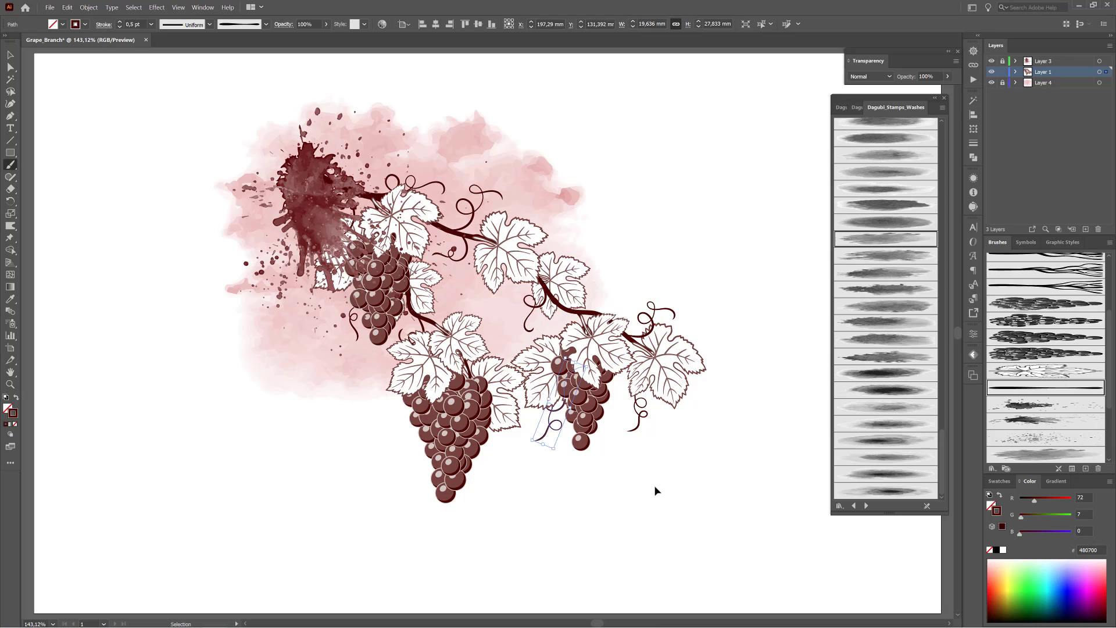
Flip another tendril horizontally and move it slightly right under the right branch's tip
{"action": "left_click", "coordinate": [641, 406]}
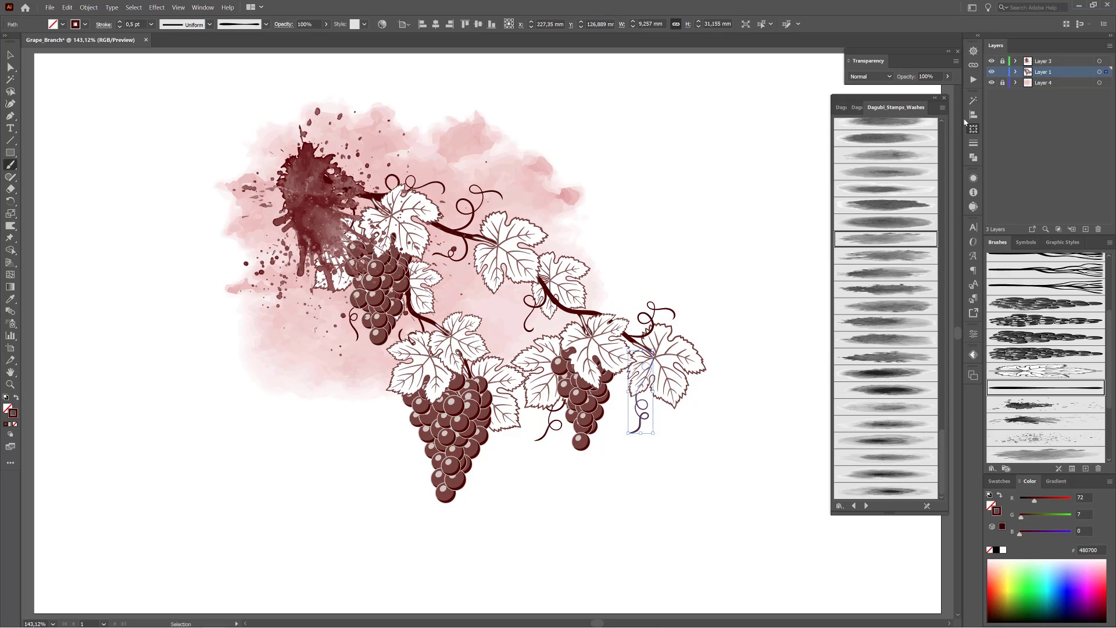
{"action": "left_click", "coordinate": [973, 128]}
{"action": "left_click", "coordinate": [956, 96]}
{"action": "left_click", "coordinate": [1000, 117]}
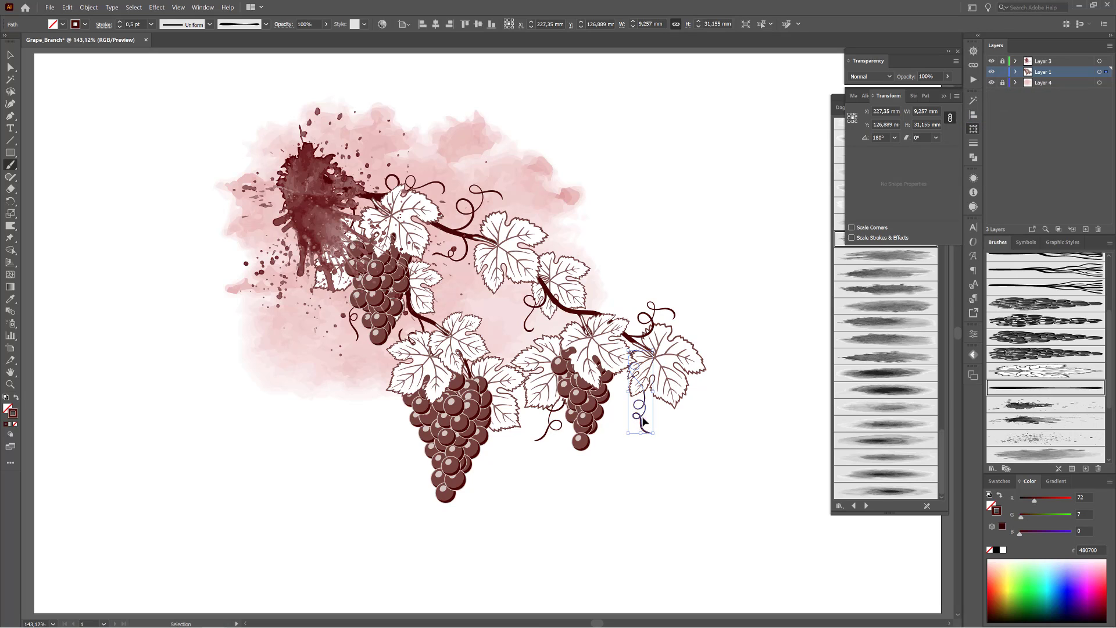
{"action": "left_click_drag", "start_coordinate": [647, 418], "coordinate": [673, 417]}
{"action": "left_click", "coordinate": [750, 256]}
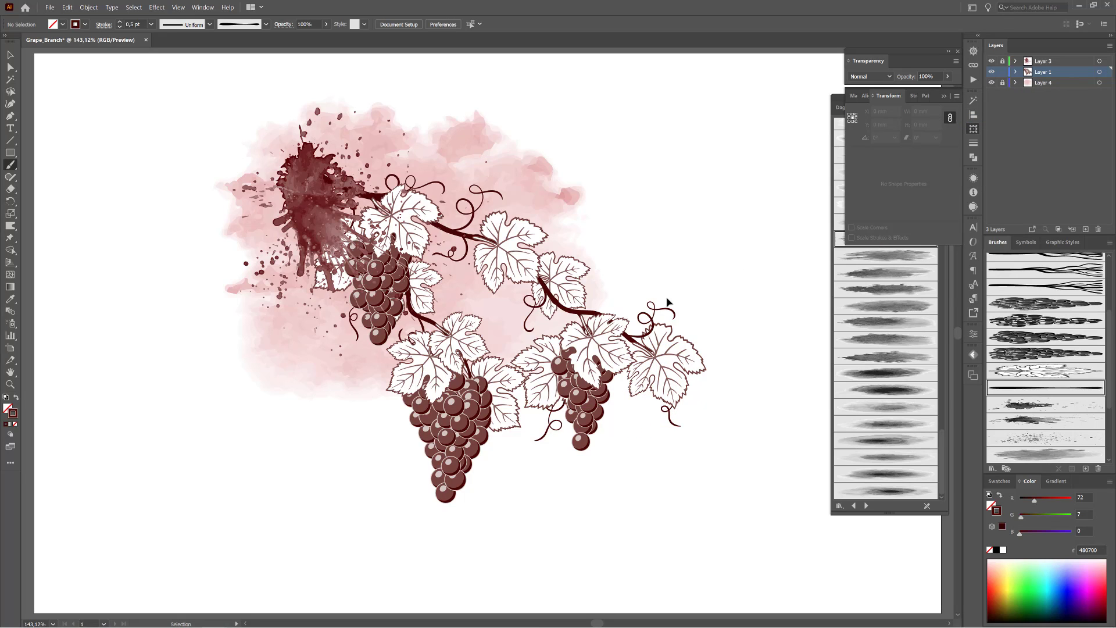
Shrink the curly tendril near the upper branch to about half size
{"action": "left_click", "coordinate": [485, 188]}
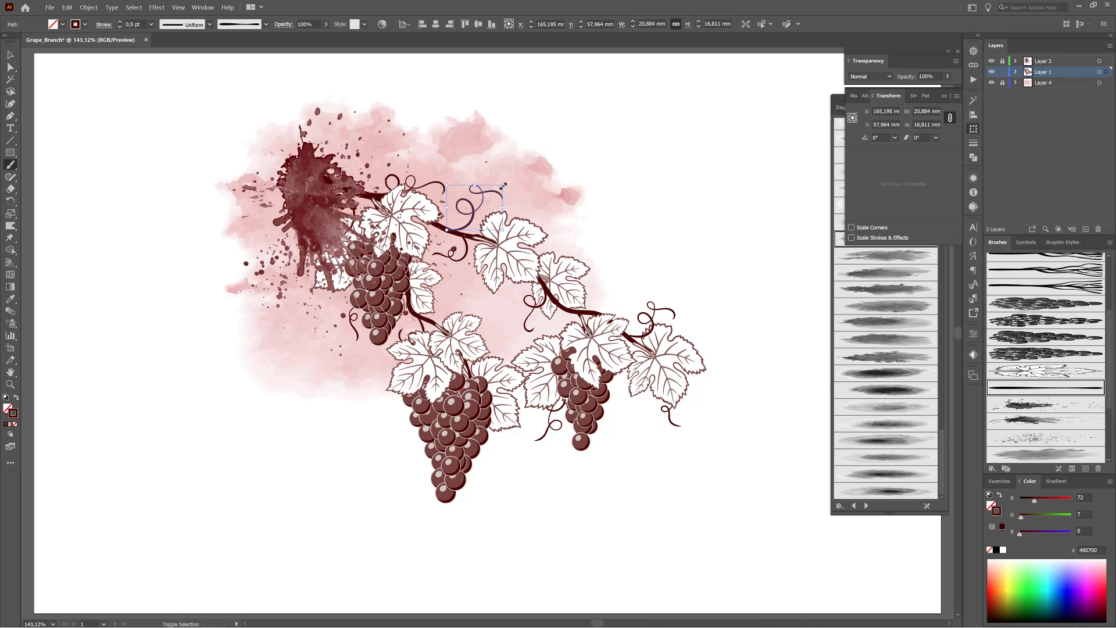
{"action": "left_click_drag", "start_coordinate": [504, 186], "coordinate": [479, 204]}
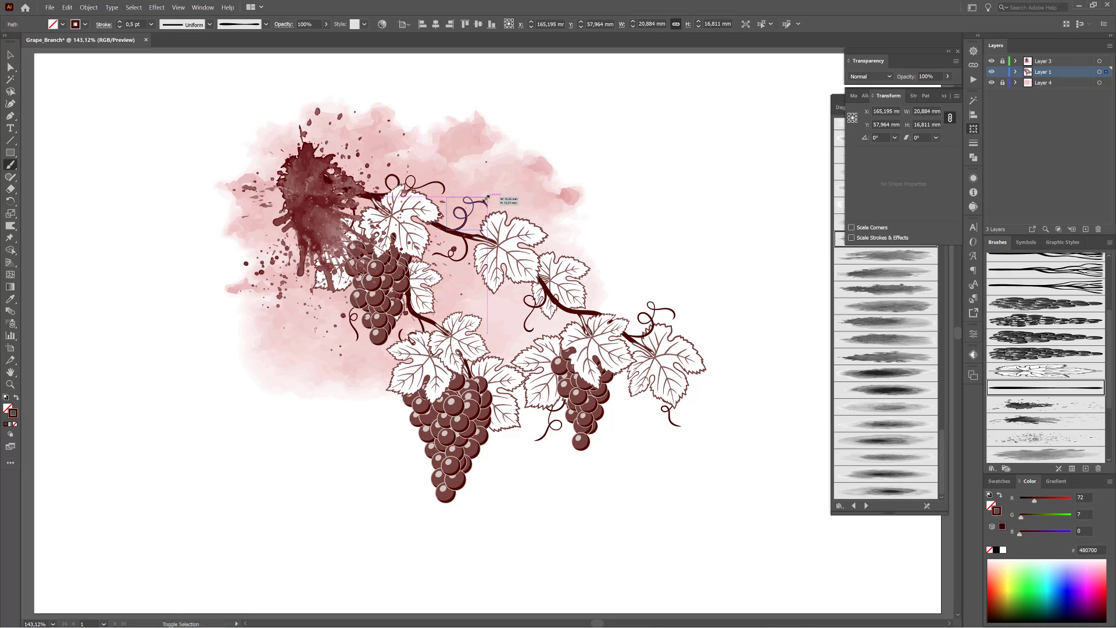
{"action": "left_click", "coordinate": [666, 164]}
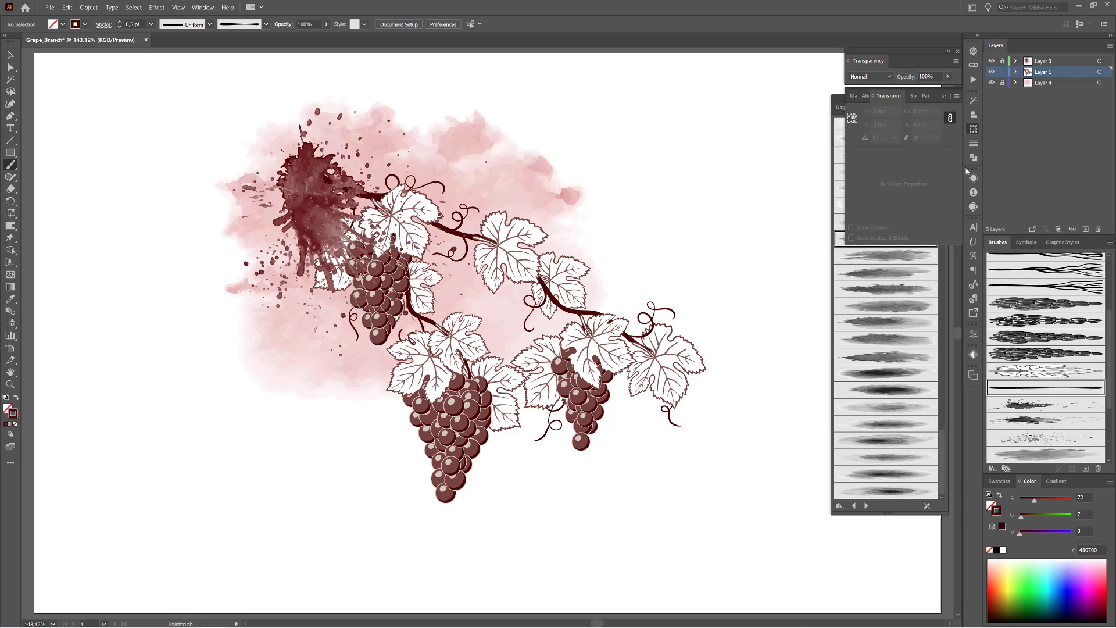
On Layer 4, paint four white curls over the pink wash around the grapes
{"action": "left_click", "coordinate": [1044, 83]}
{"action": "left_click", "coordinate": [1003, 550]}
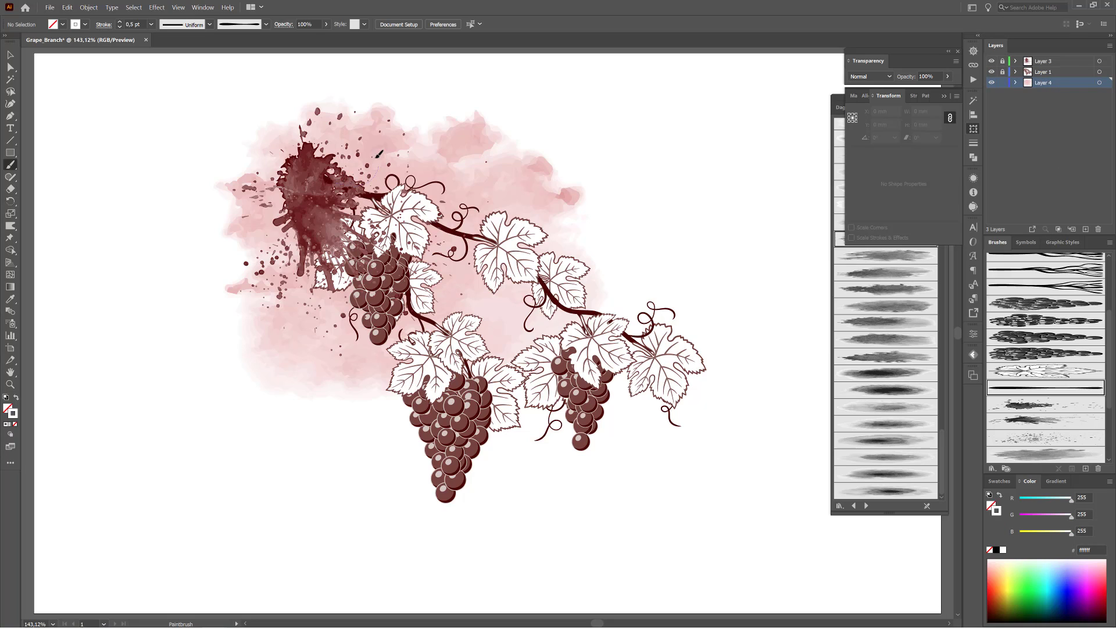
{"action": "left_click_drag", "start_coordinate": [393, 165], "coordinate": [415, 166]}
{"action": "left_click_drag", "start_coordinate": [465, 296], "coordinate": [463, 297]}
{"action": "left_click_drag", "start_coordinate": [498, 325], "coordinate": [500, 330]}
{"action": "left_click_drag", "start_coordinate": [329, 295], "coordinate": [338, 325]}
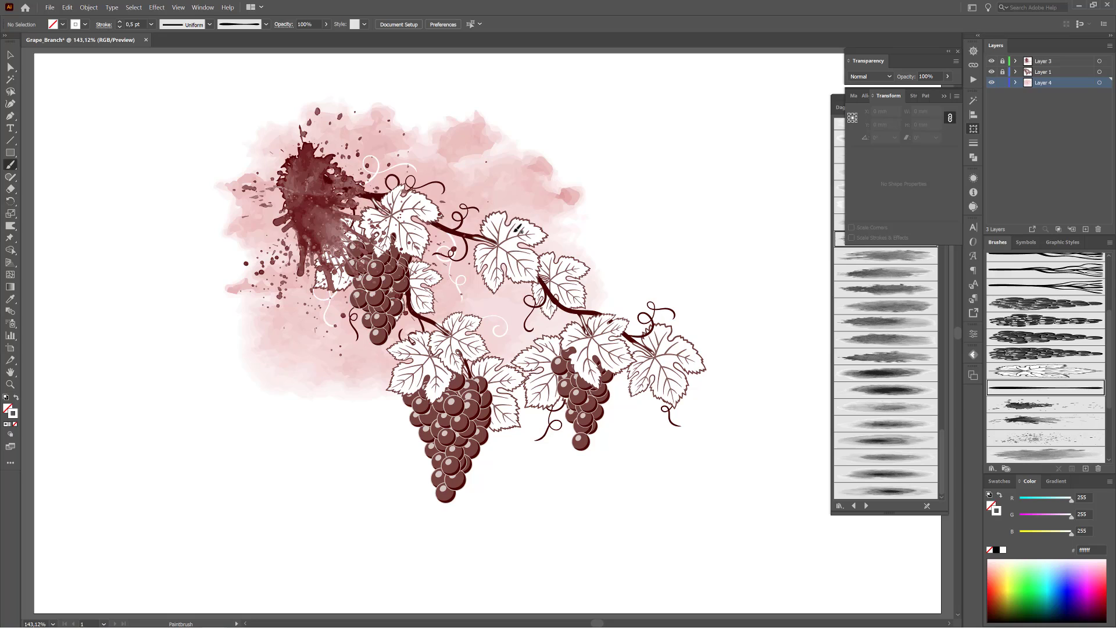
Spray fine white speckles left of the grapes with a speckle splatter brush
{"action": "left_click", "coordinate": [1047, 440]}
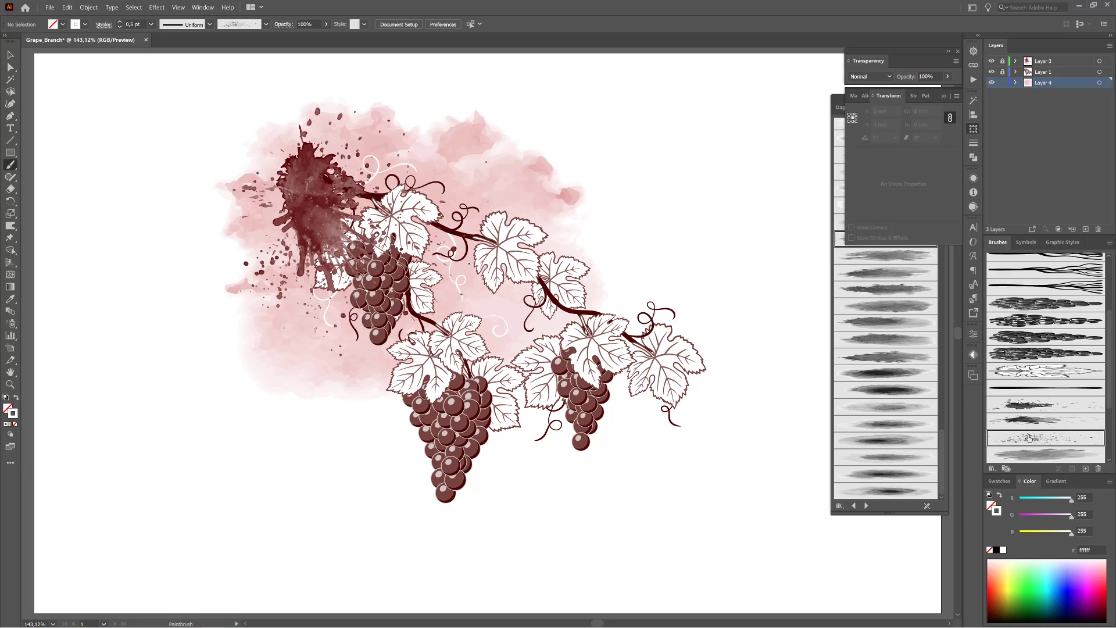
{"action": "left_click", "coordinate": [120, 21]}
{"action": "left_click_drag", "start_coordinate": [313, 337], "coordinate": [362, 345]}
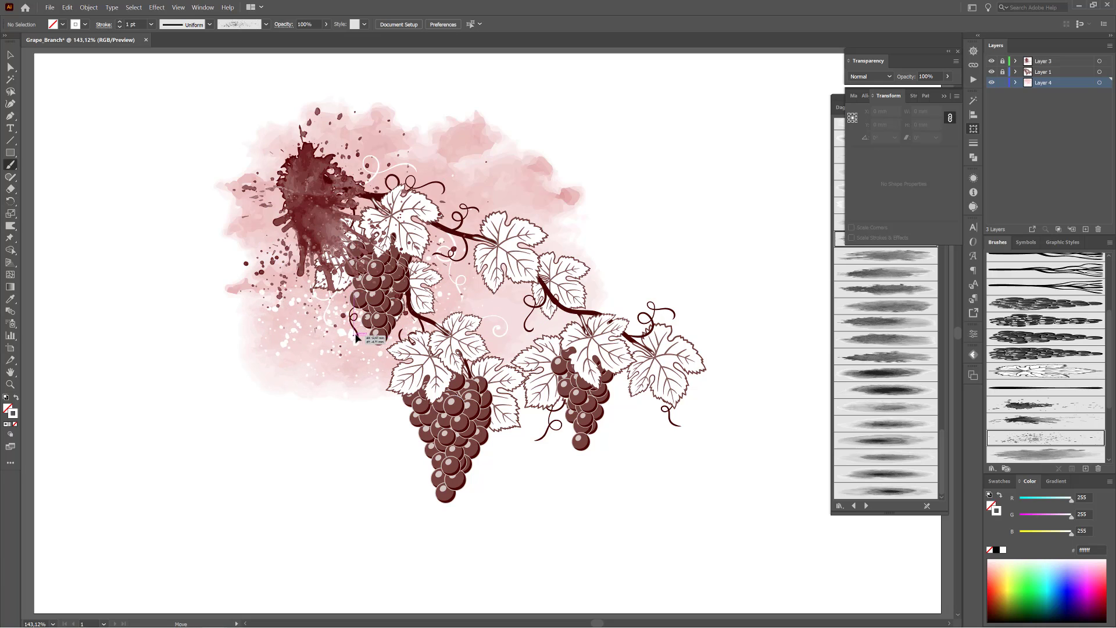
{"action": "key", "text": "ctrl+z"}
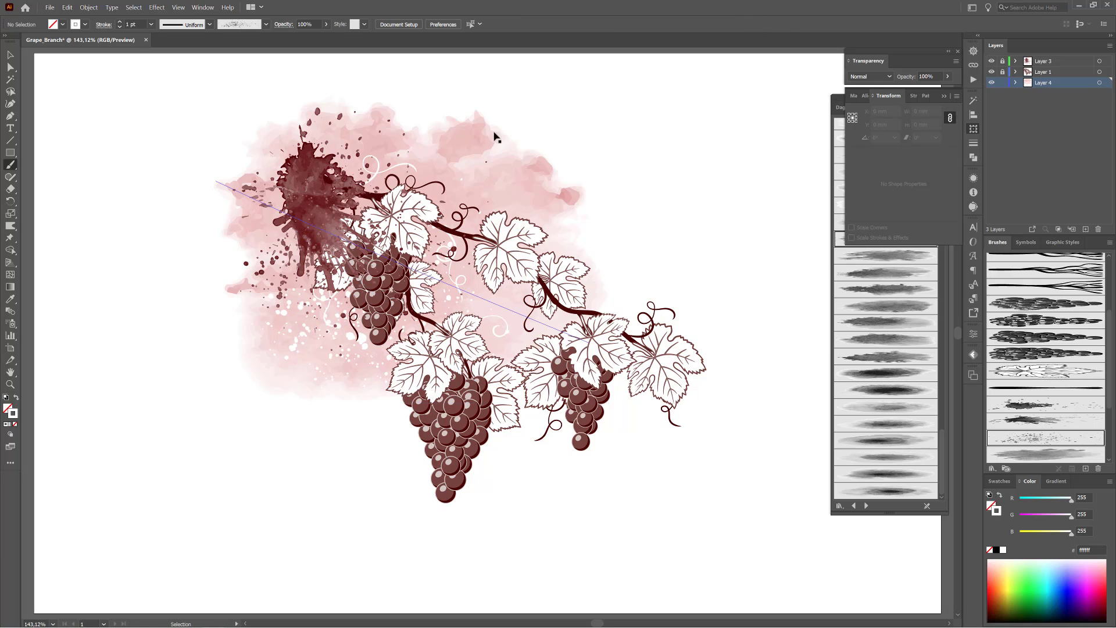
{"action": "left_click", "coordinate": [673, 139], "text": "ctrl"}
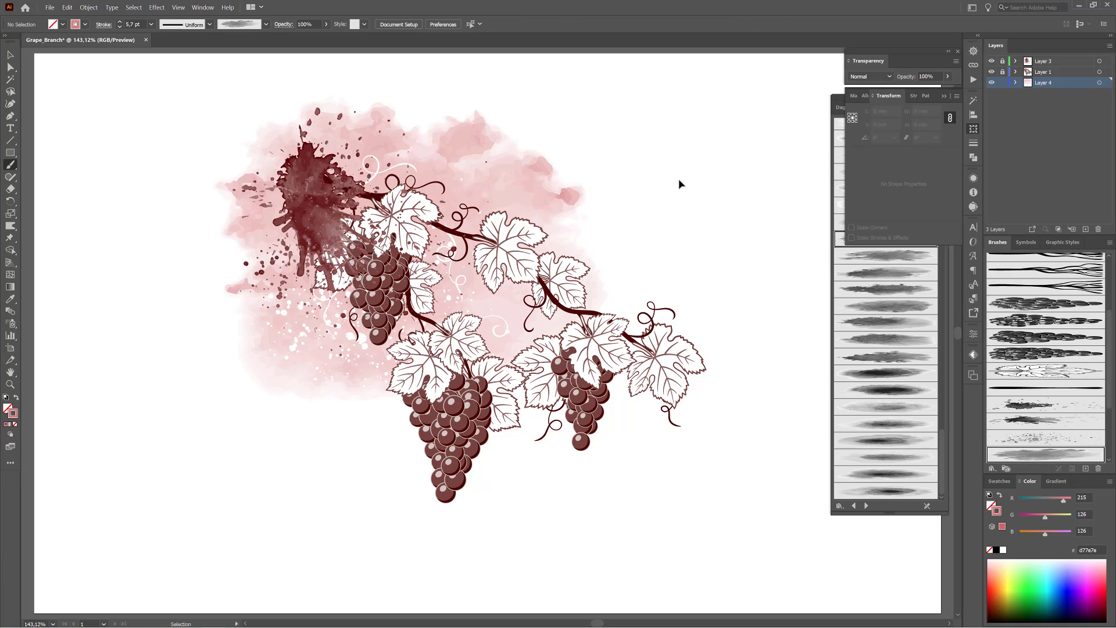
Paint a darker pink 1 pt dot splatter across the top, shifted down-left
{"action": "left_click", "coordinate": [1035, 438]}
{"action": "left_click_drag", "start_coordinate": [1042, 521], "coordinate": [1038, 521]}
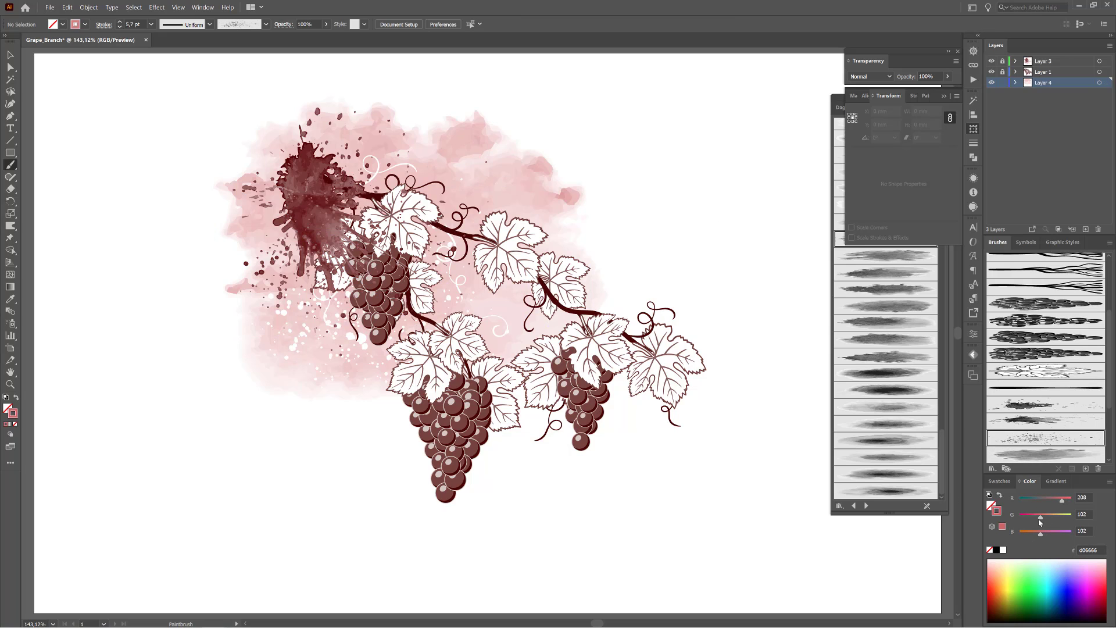
{"action": "left_click_drag", "start_coordinate": [372, 605], "coordinate": [536, 132]}
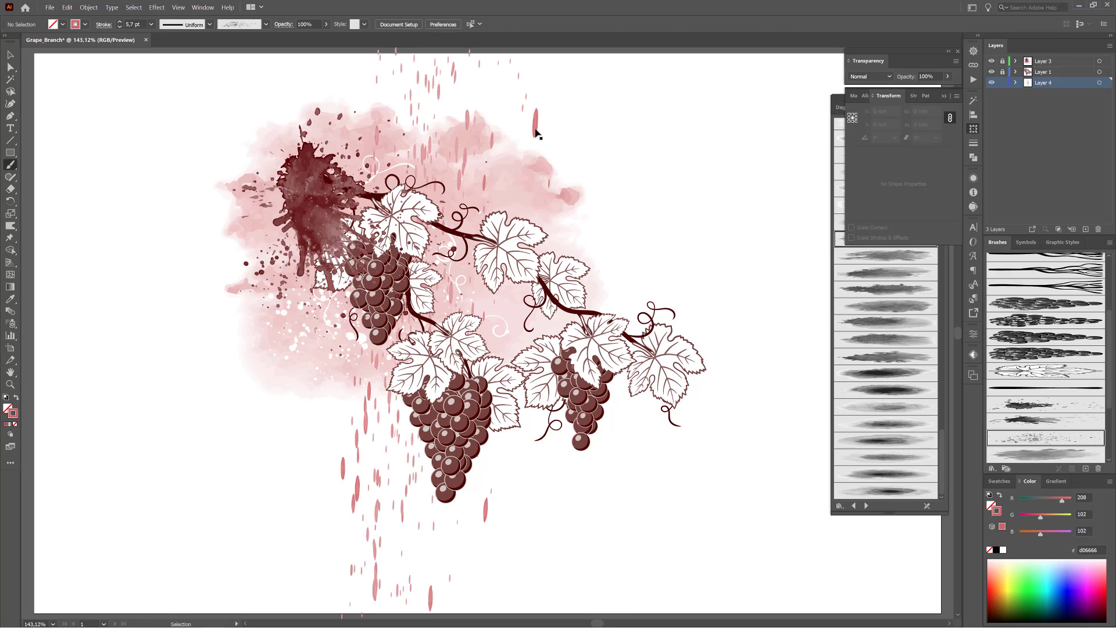
{"action": "left_click", "coordinate": [152, 24]}
{"action": "left_click", "coordinate": [166, 70]}
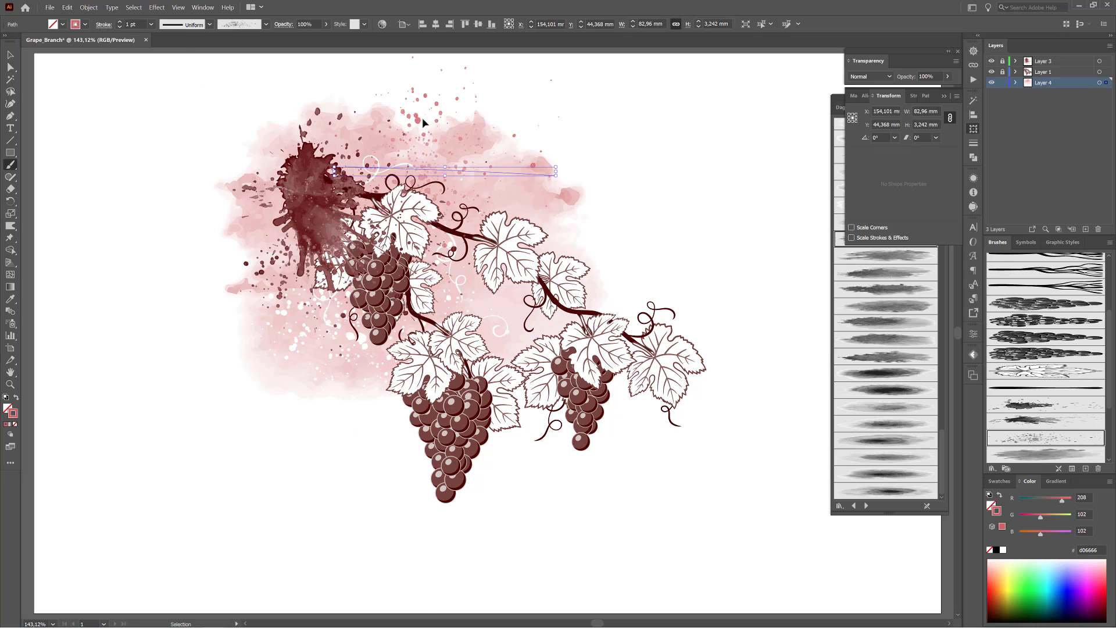
{"action": "mouse_move", "coordinate": [398, 124]}
{"action": "left_mouse_down"}
{"action": "mouse_move", "coordinate": [393, 141]}
{"action": "mouse_move", "coordinate": [371, 143]}
{"action": "left_mouse_up"}
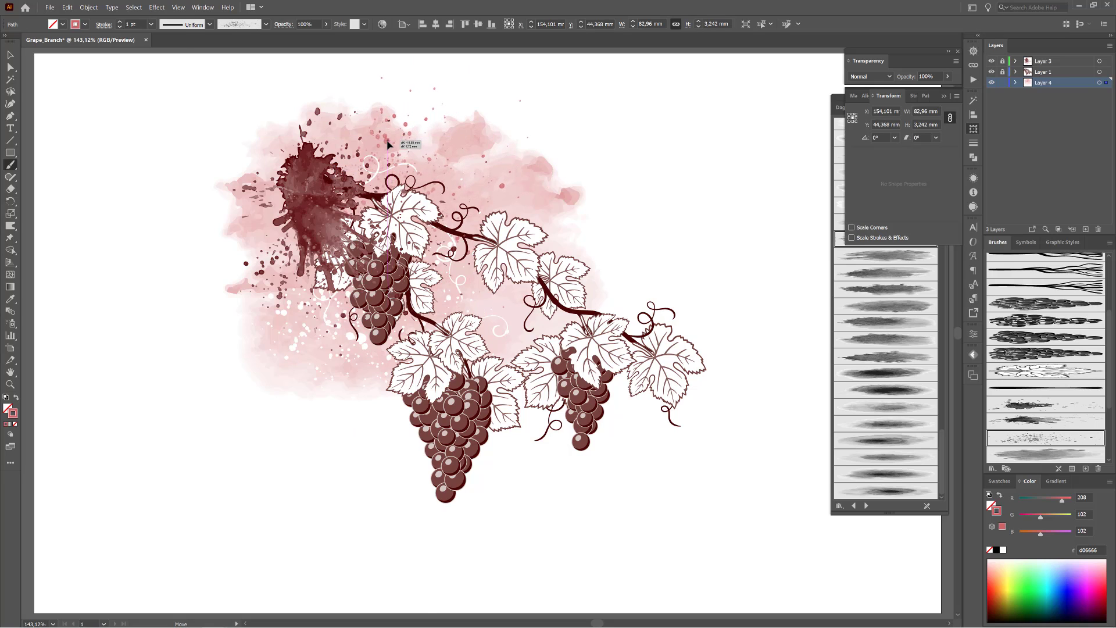
{"action": "left_click", "coordinate": [719, 120]}
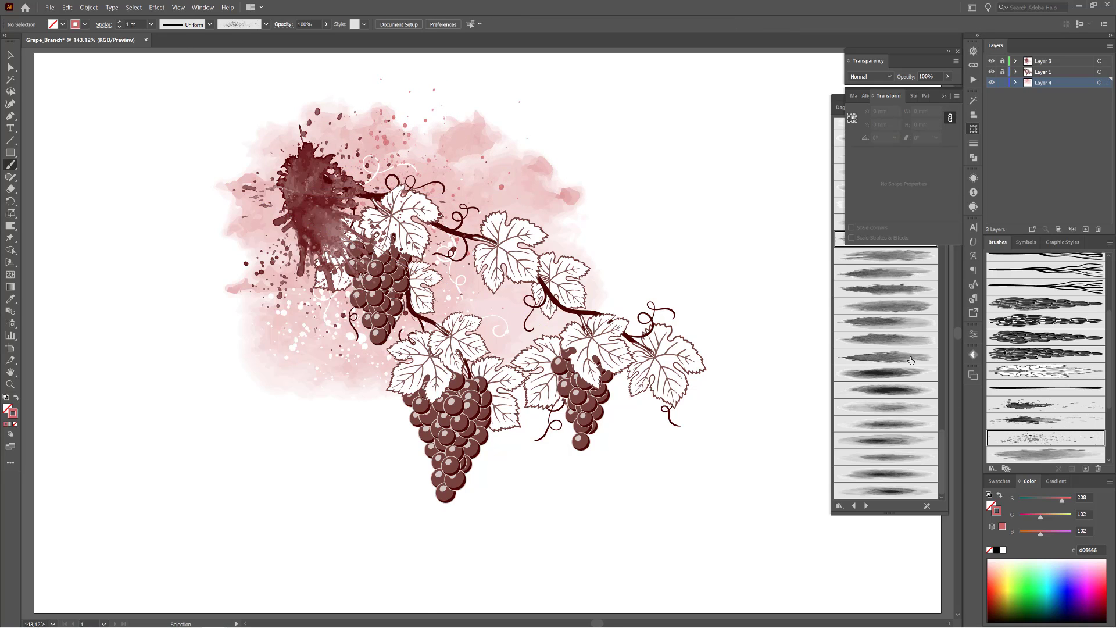
Paint white watercolor splatters along the wash's top edge and down its left side
{"action": "left_click", "coordinate": [839, 102]}
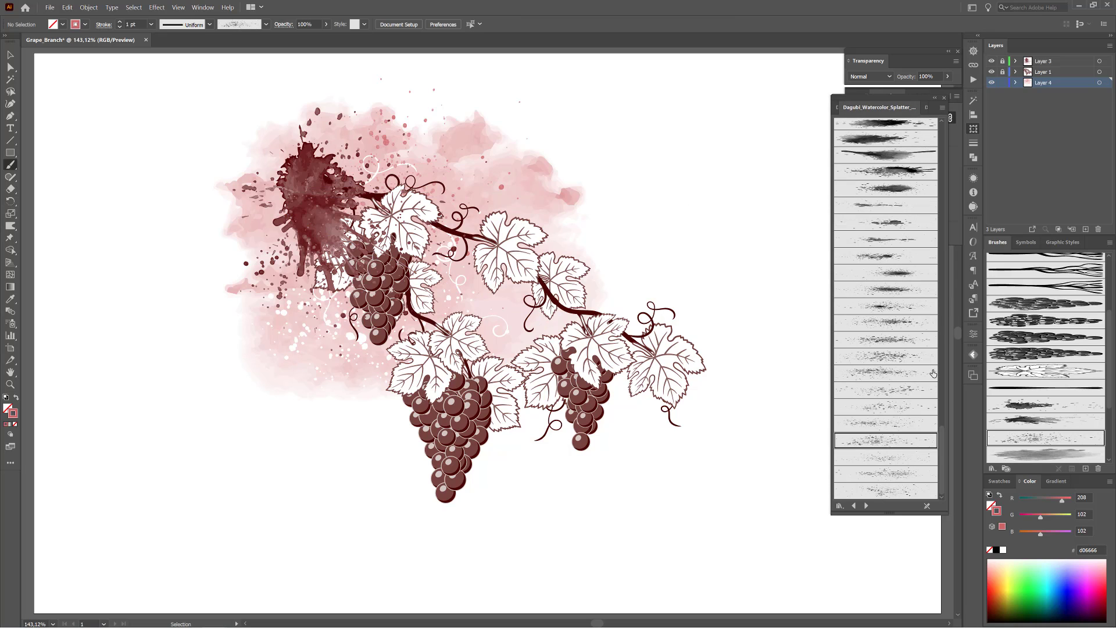
{"action": "left_click_drag", "start_coordinate": [941, 449], "coordinate": [943, 379]}
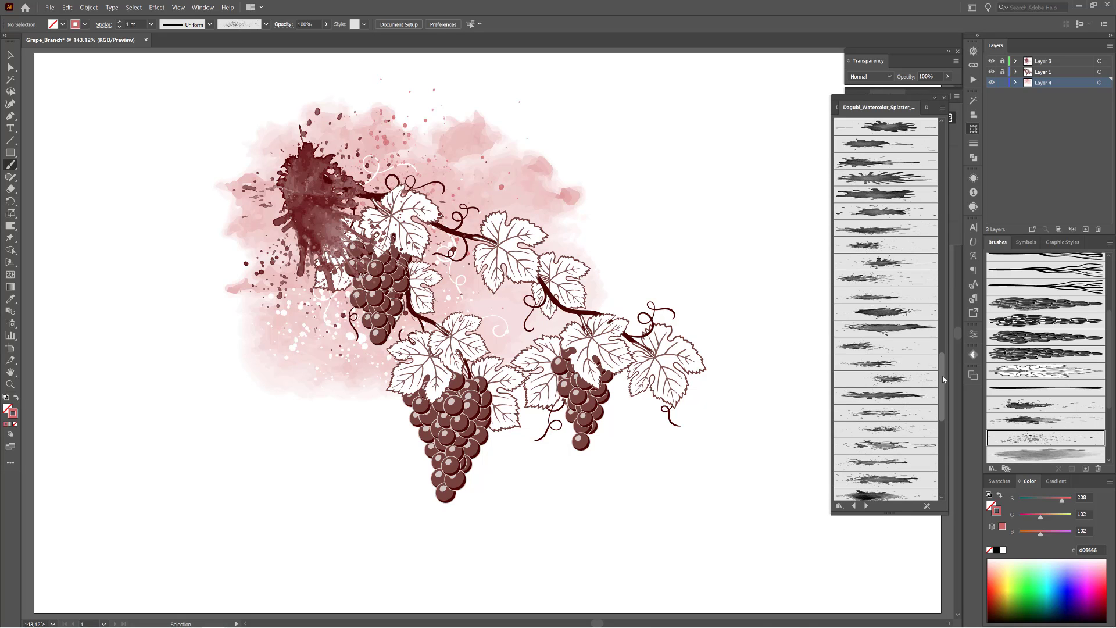
{"action": "scroll", "coordinate": [917, 289], "scroll_direction": "up", "scroll_amount": 5}
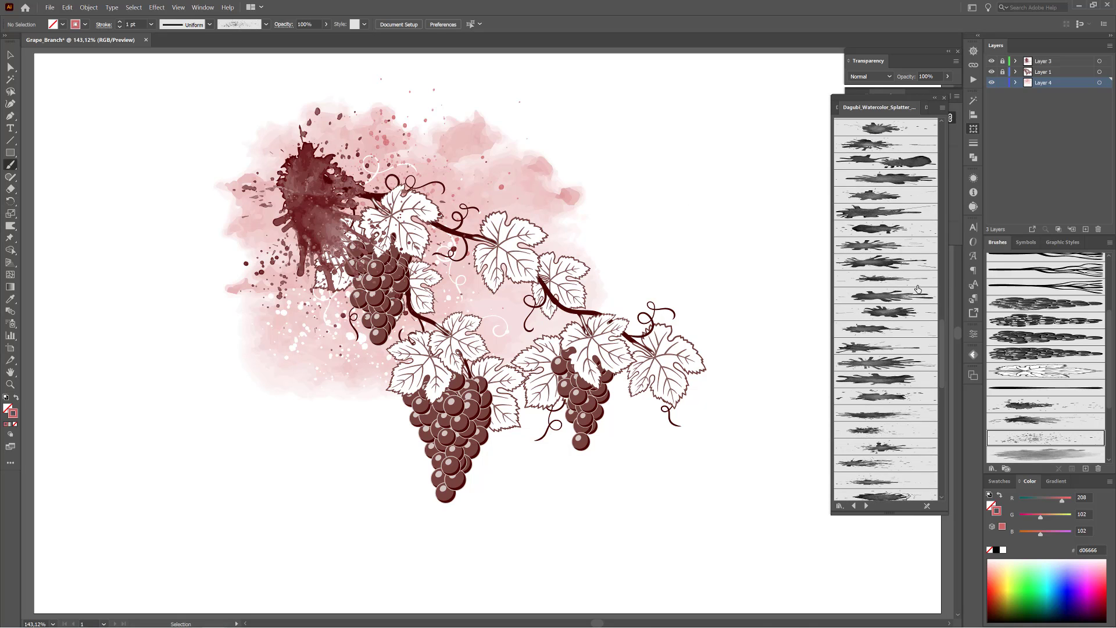
{"action": "left_click", "coordinate": [870, 145]}
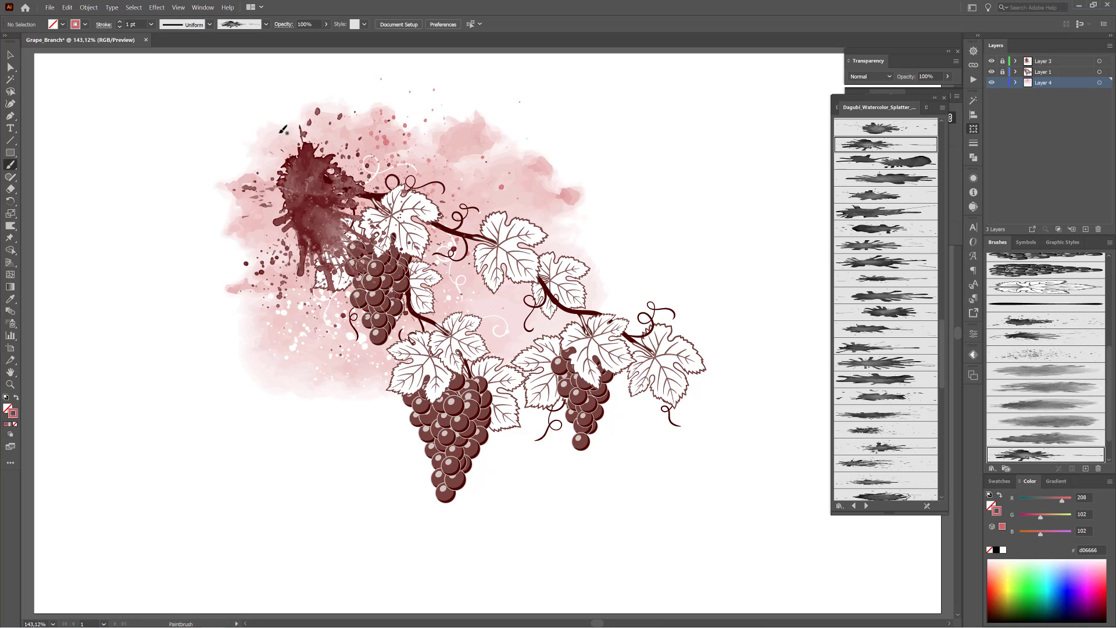
{"action": "left_click", "coordinate": [1003, 550]}
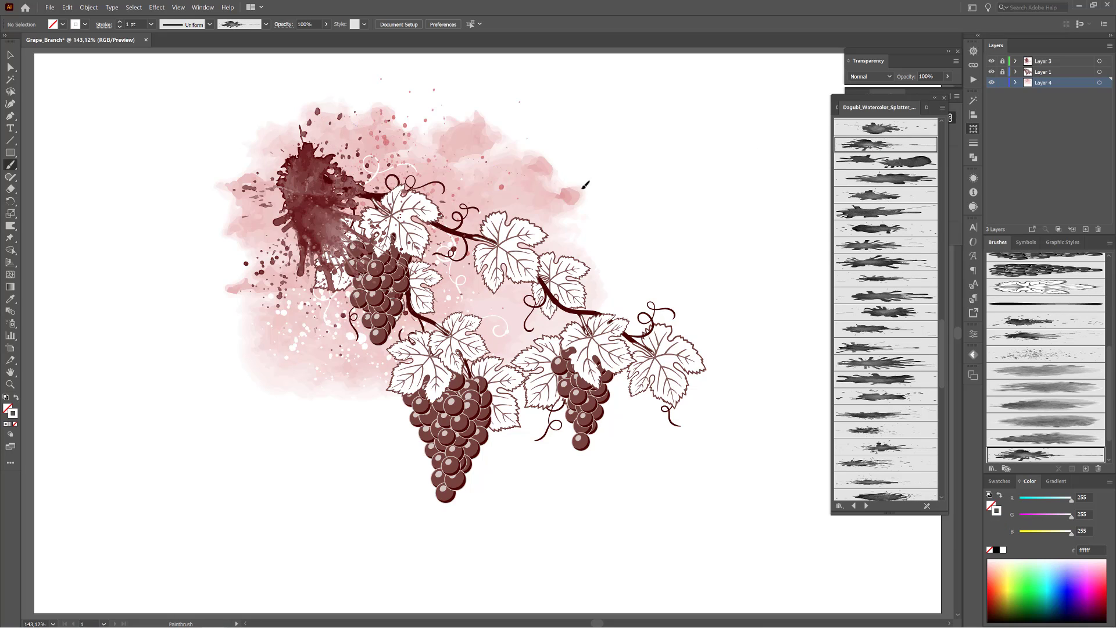
{"action": "mouse_move", "coordinate": [585, 185]}
{"action": "left_mouse_down"}
{"action": "mouse_move", "coordinate": [468, 152]}
{"action": "mouse_move", "coordinate": [557, 135]}
{"action": "left_mouse_up"}
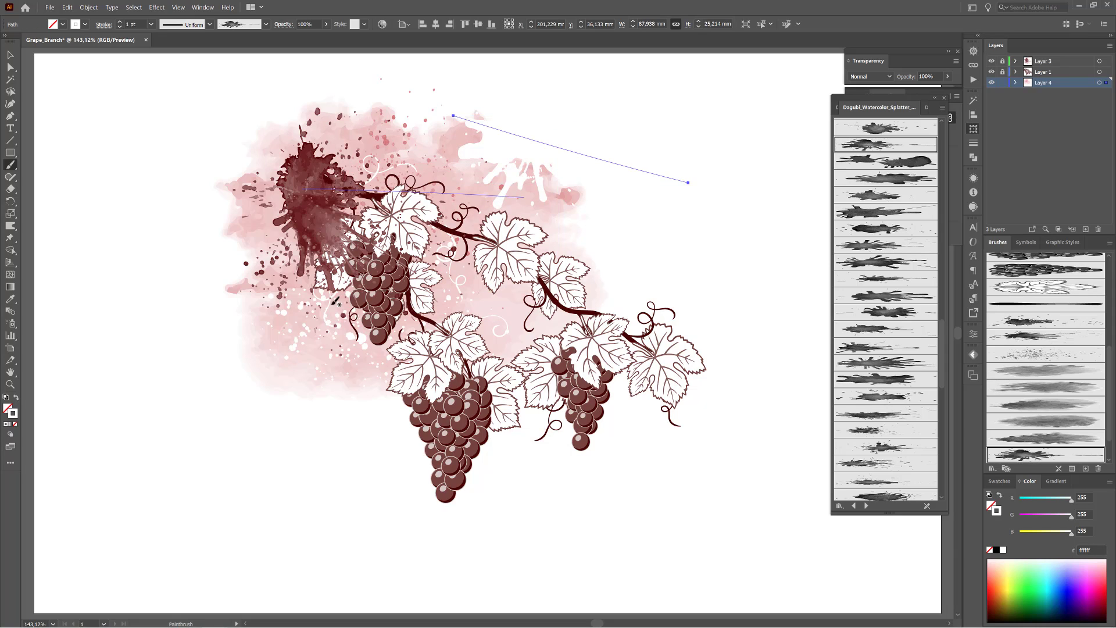
{"action": "left_click_drag", "start_coordinate": [252, 106], "coordinate": [200, 324]}
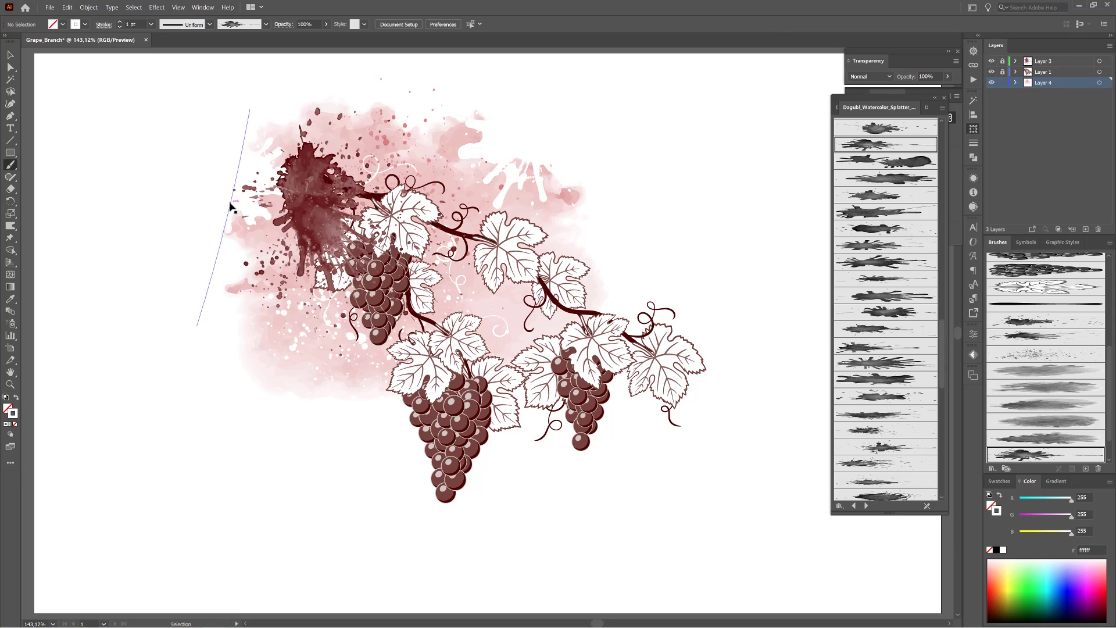
{"action": "left_click_drag", "start_coordinate": [232, 196], "coordinate": [210, 259]}
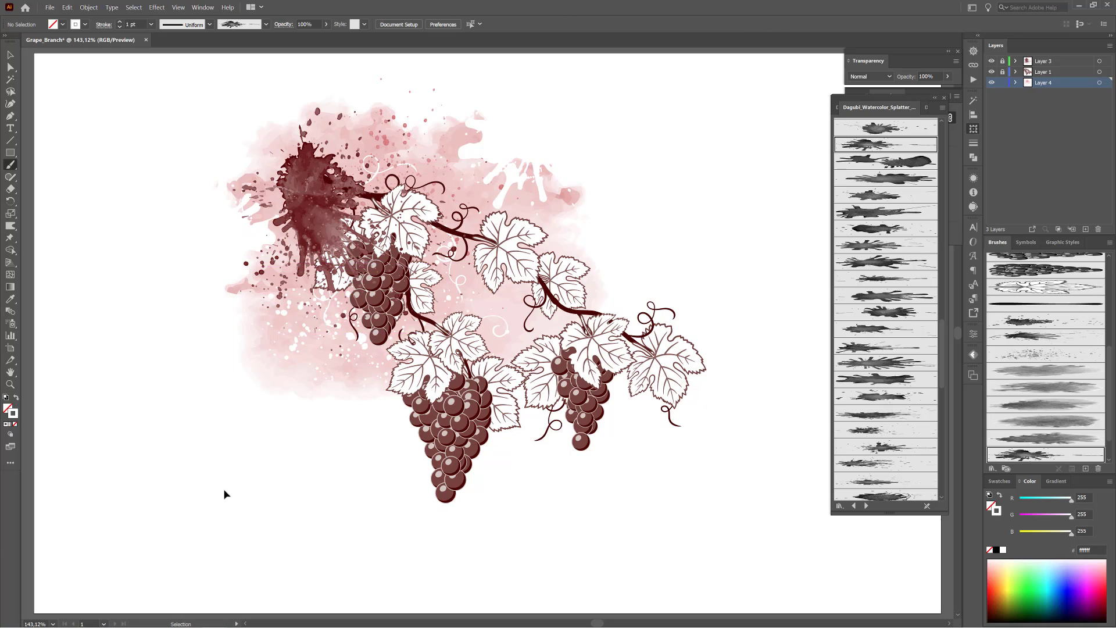